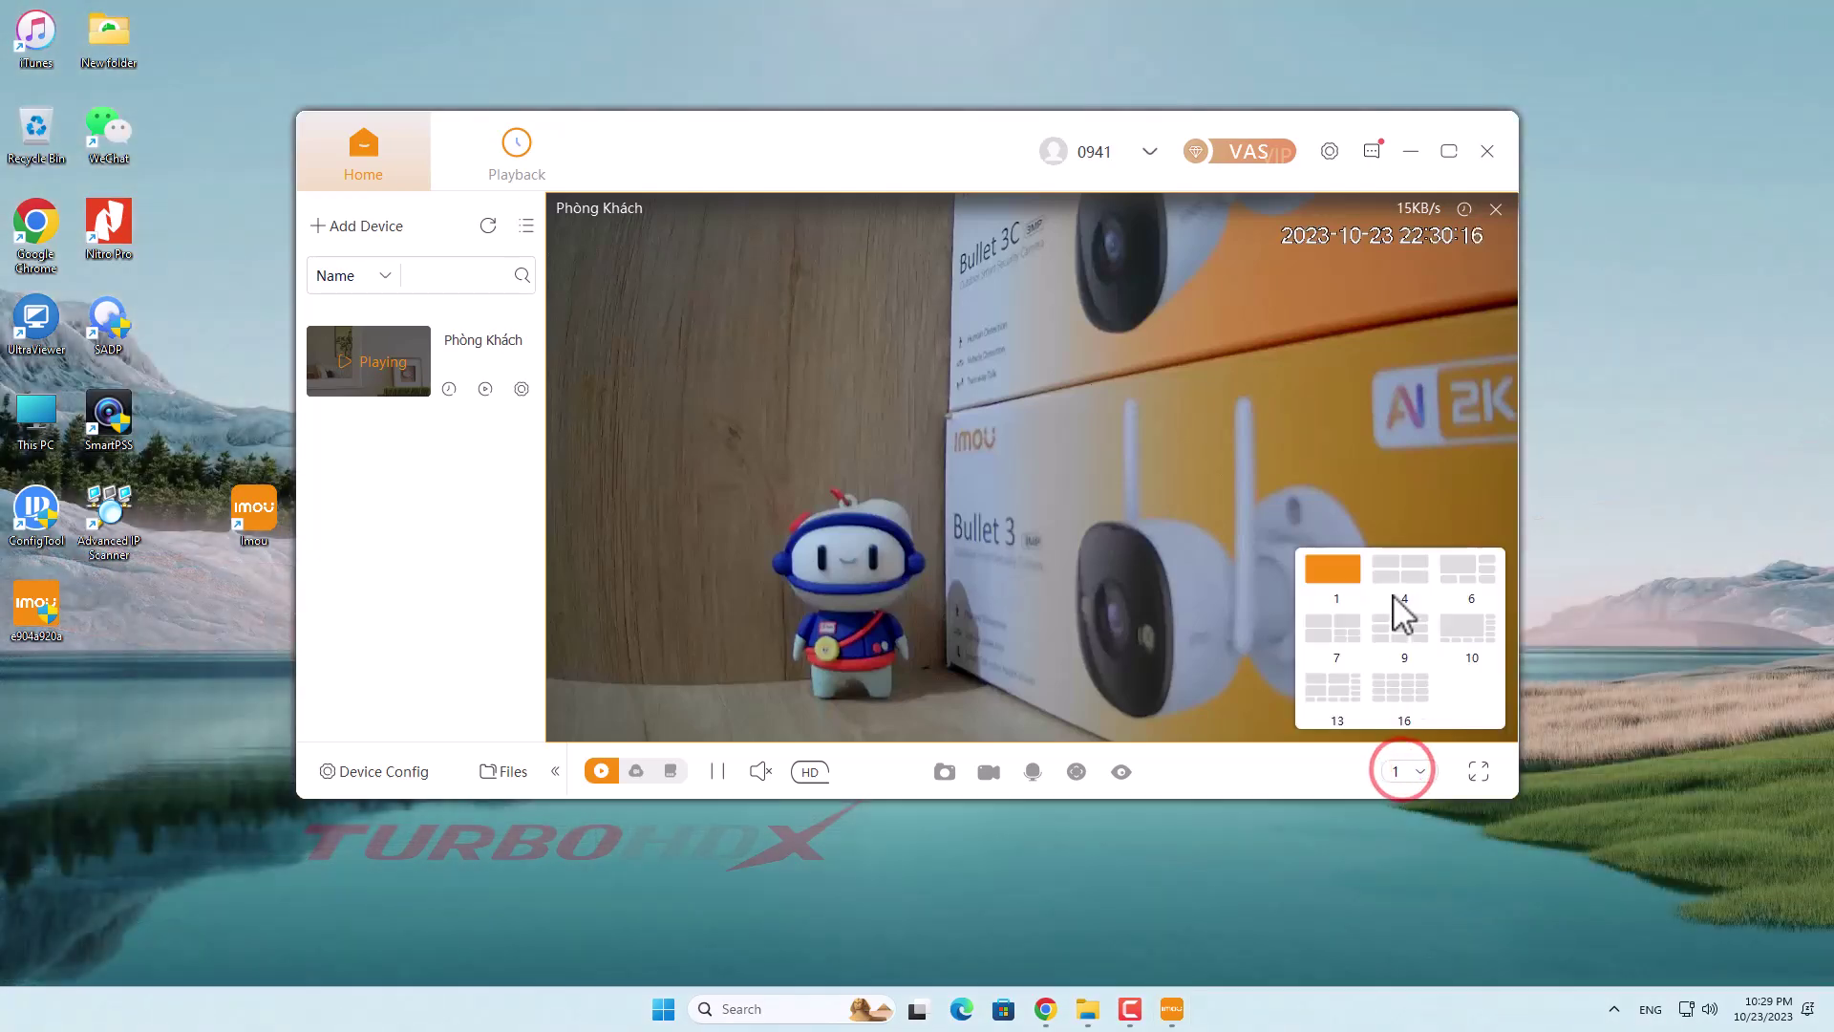
# Step: Switch the live view to a four-pane split, show it full screen, then exit full screen
pyautogui.click(1399, 588)
pyautogui.click(1479, 771)
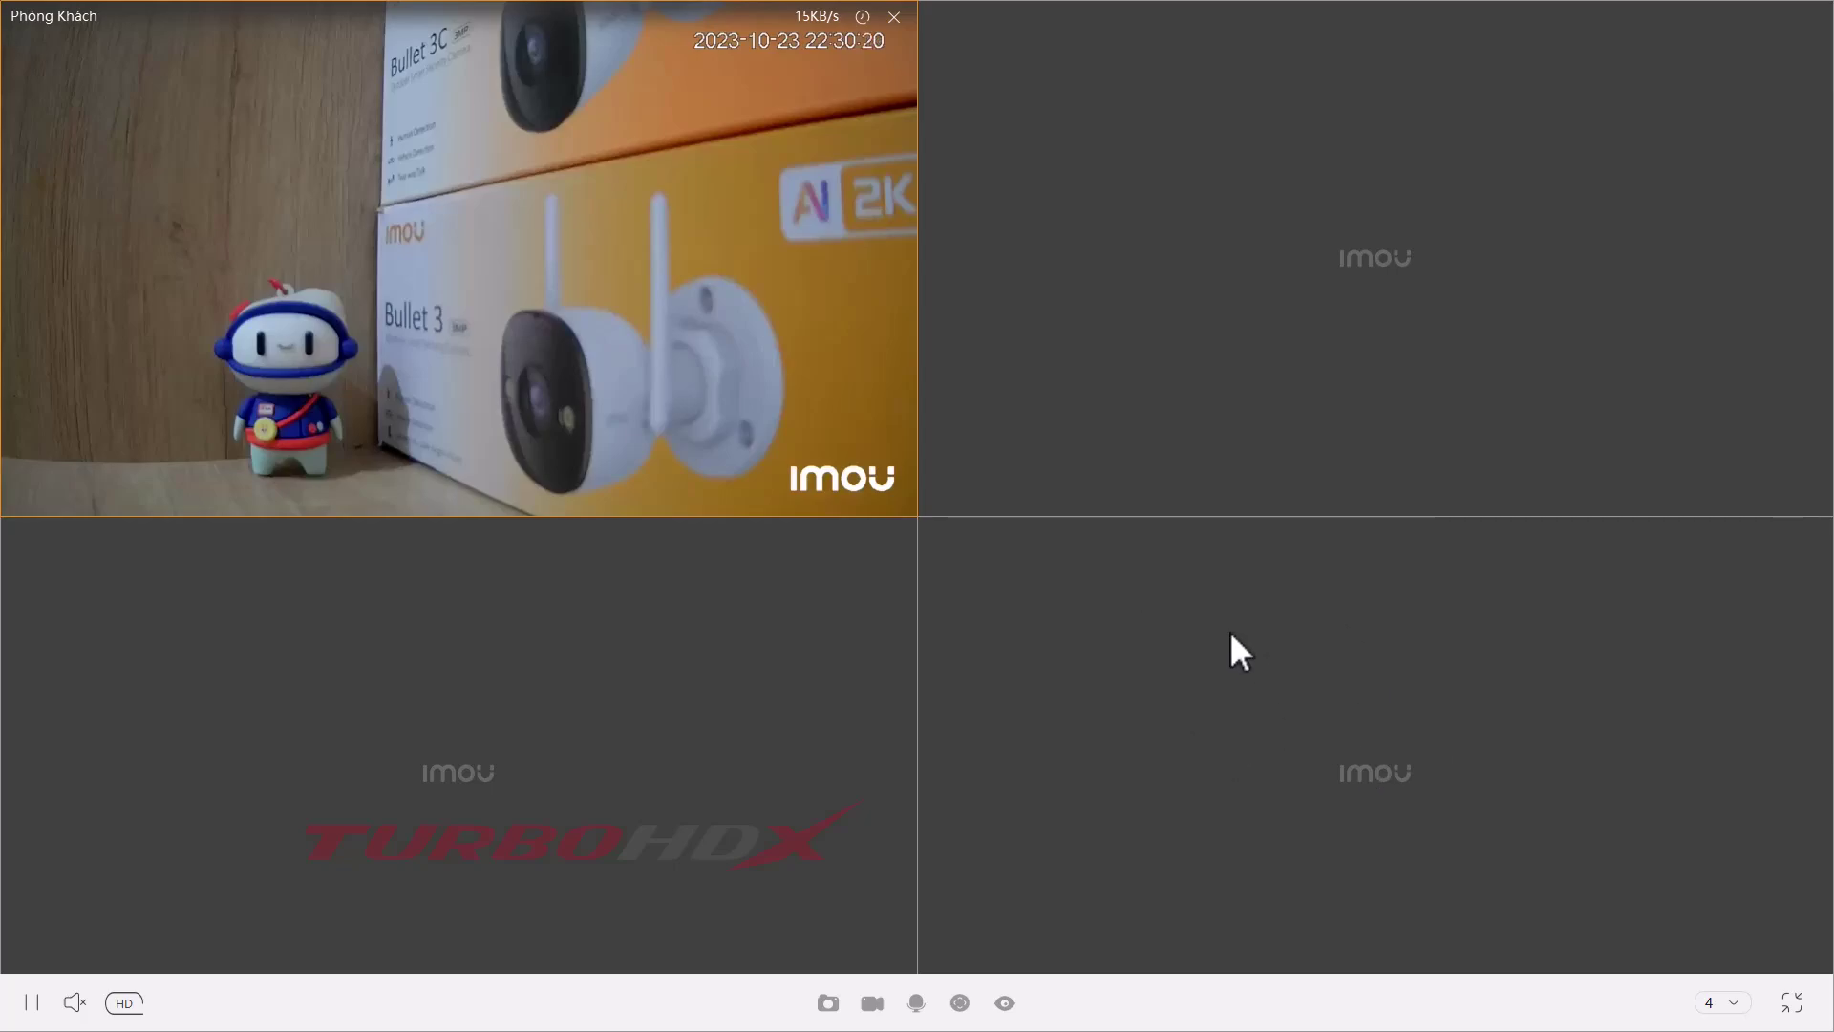
pyautogui.press('Escape')
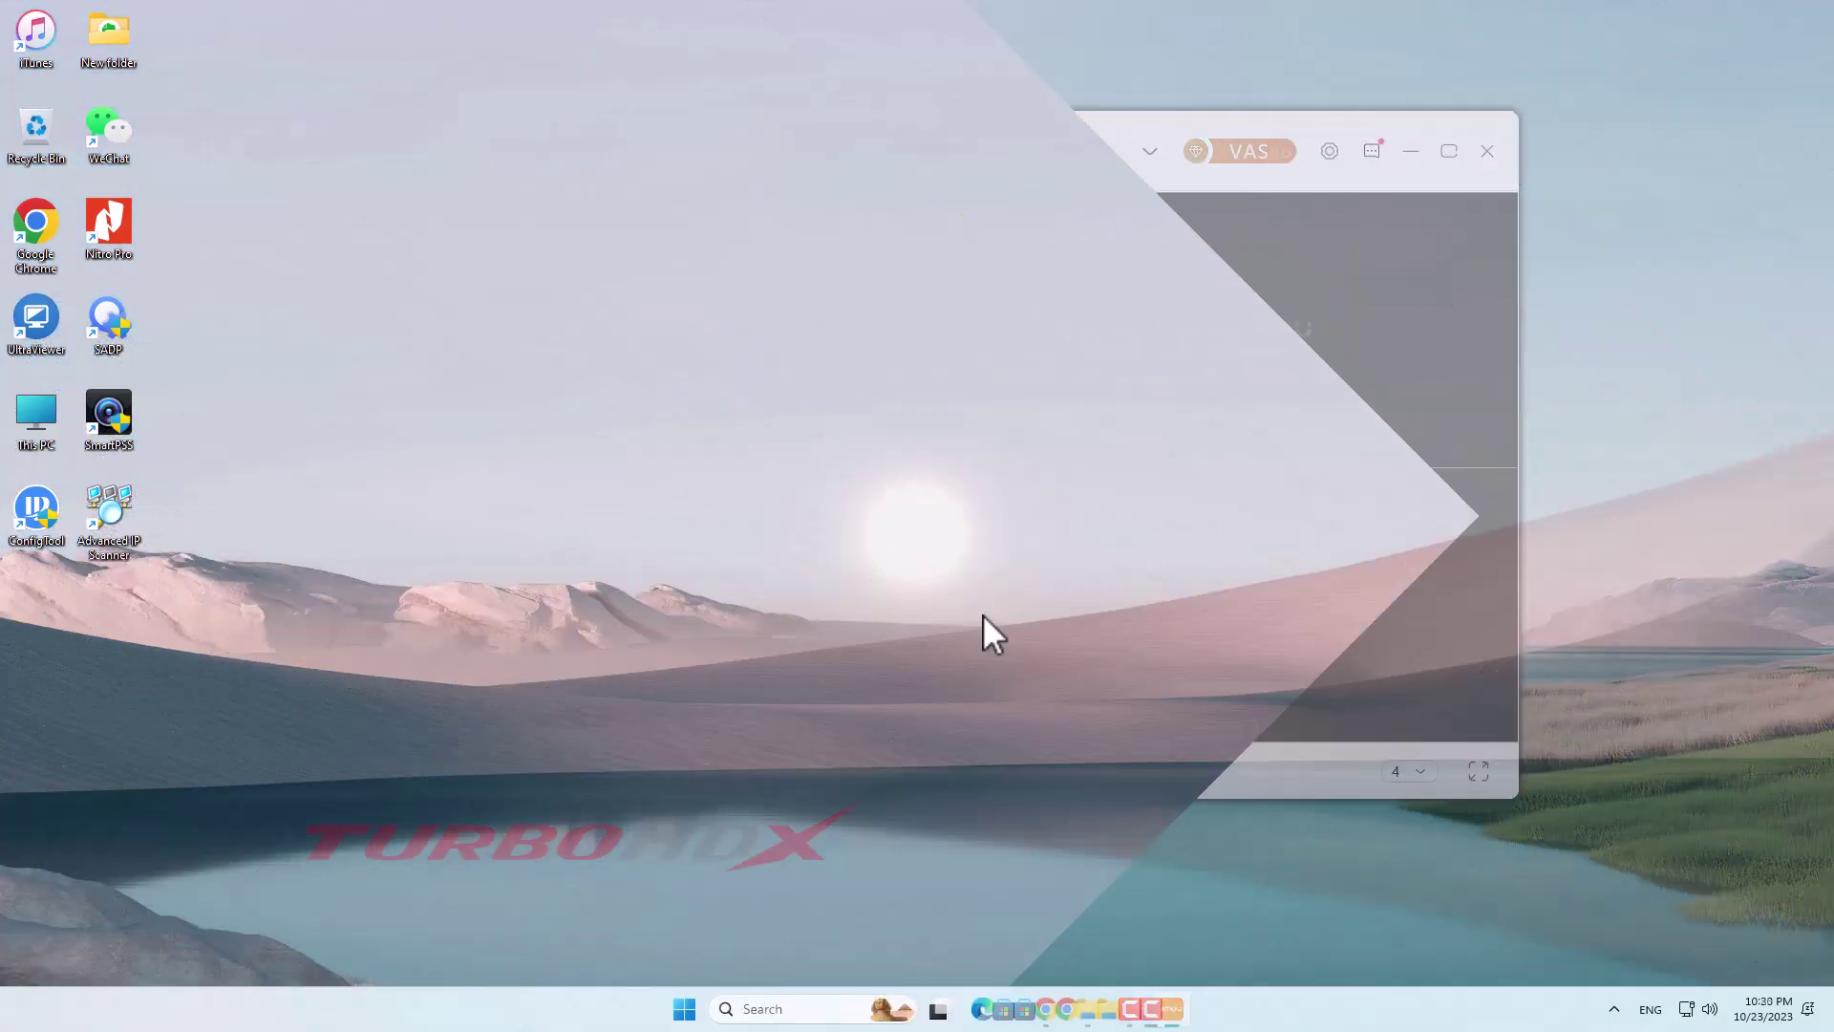
# Step: Open imoulife.com in Chrome and dismiss the page translation offer
pyautogui.click(1068, 1011)
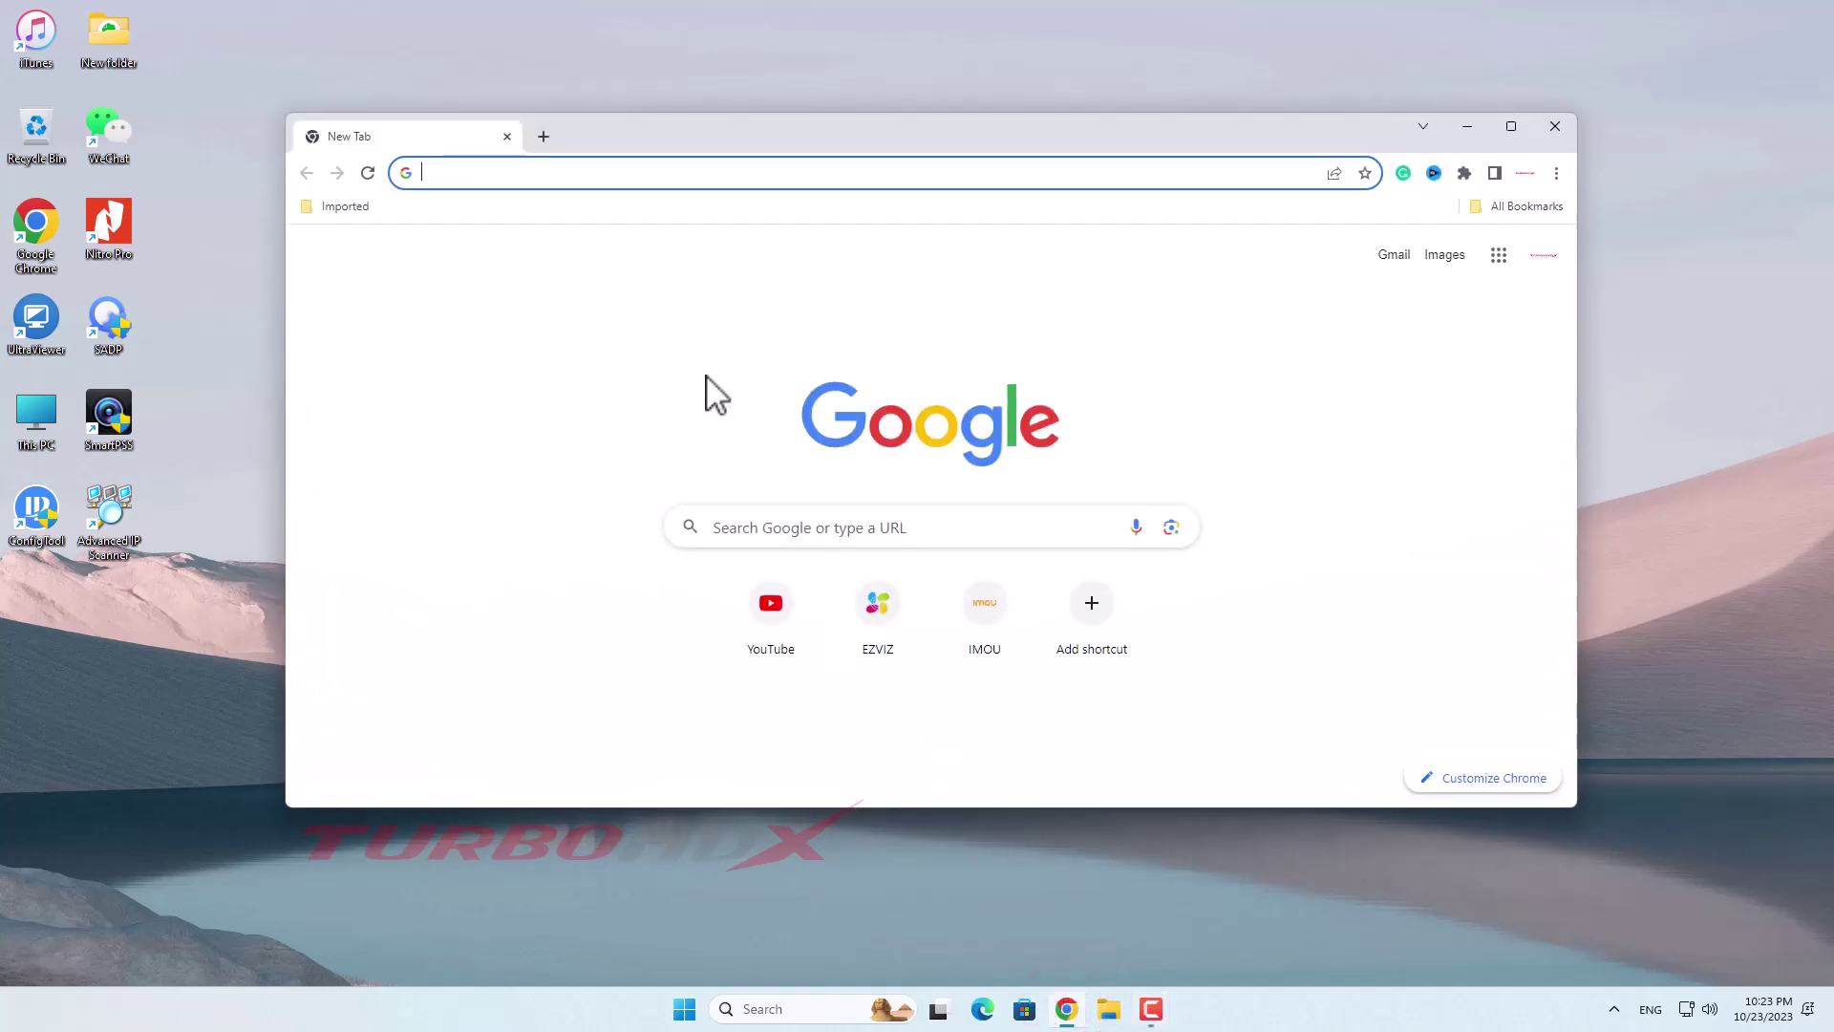
pyautogui.click(612, 172)
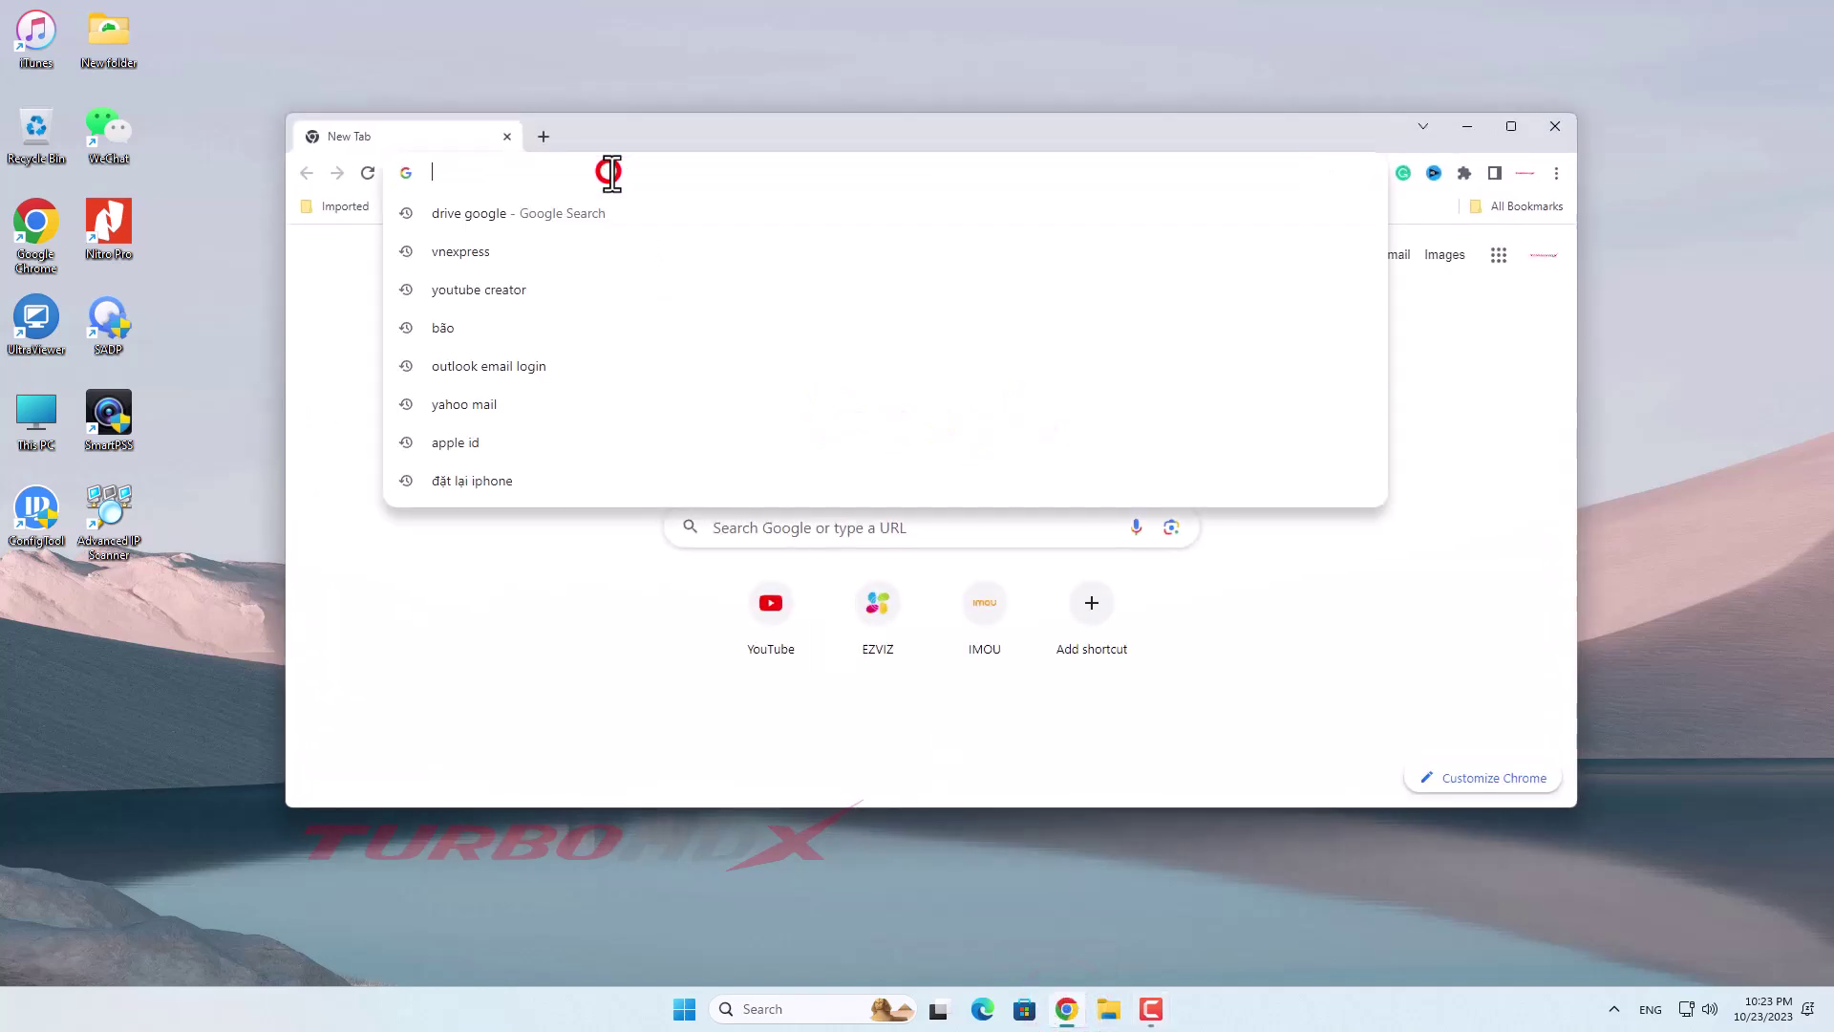
pyautogui.write('imoulife')
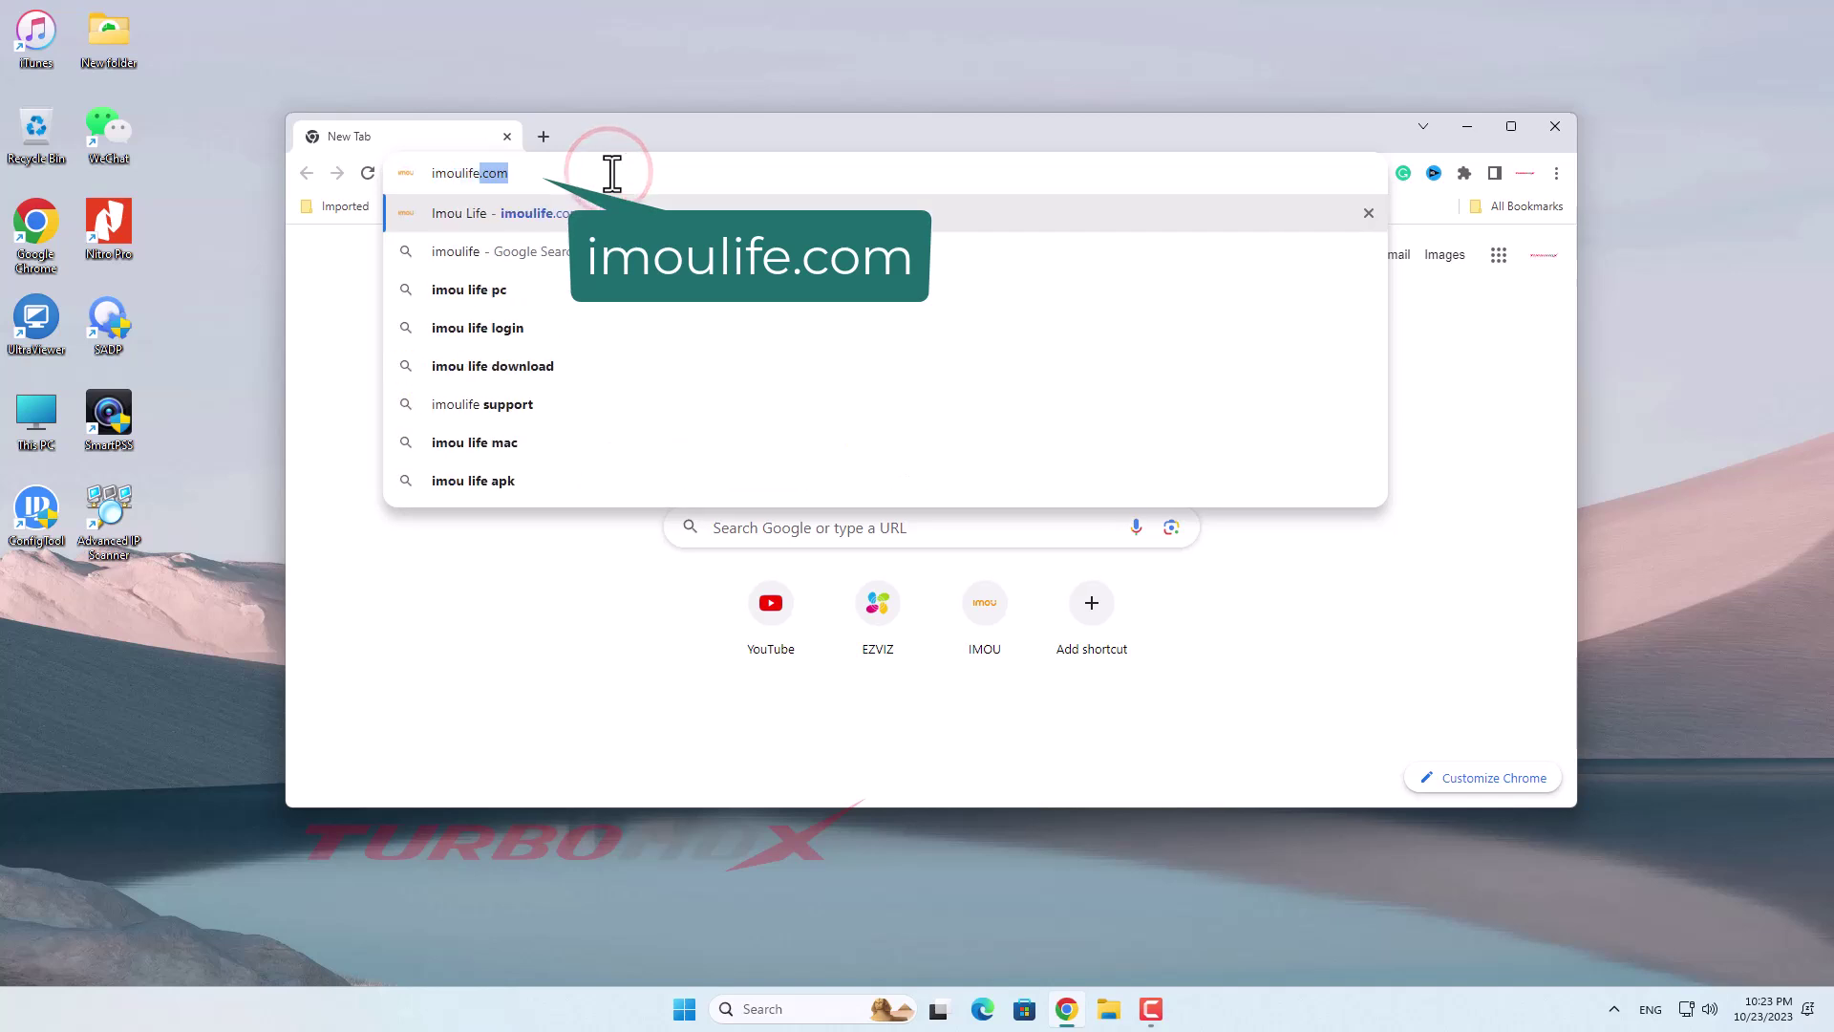
pyautogui.write('.com')
pyautogui.press('Return')
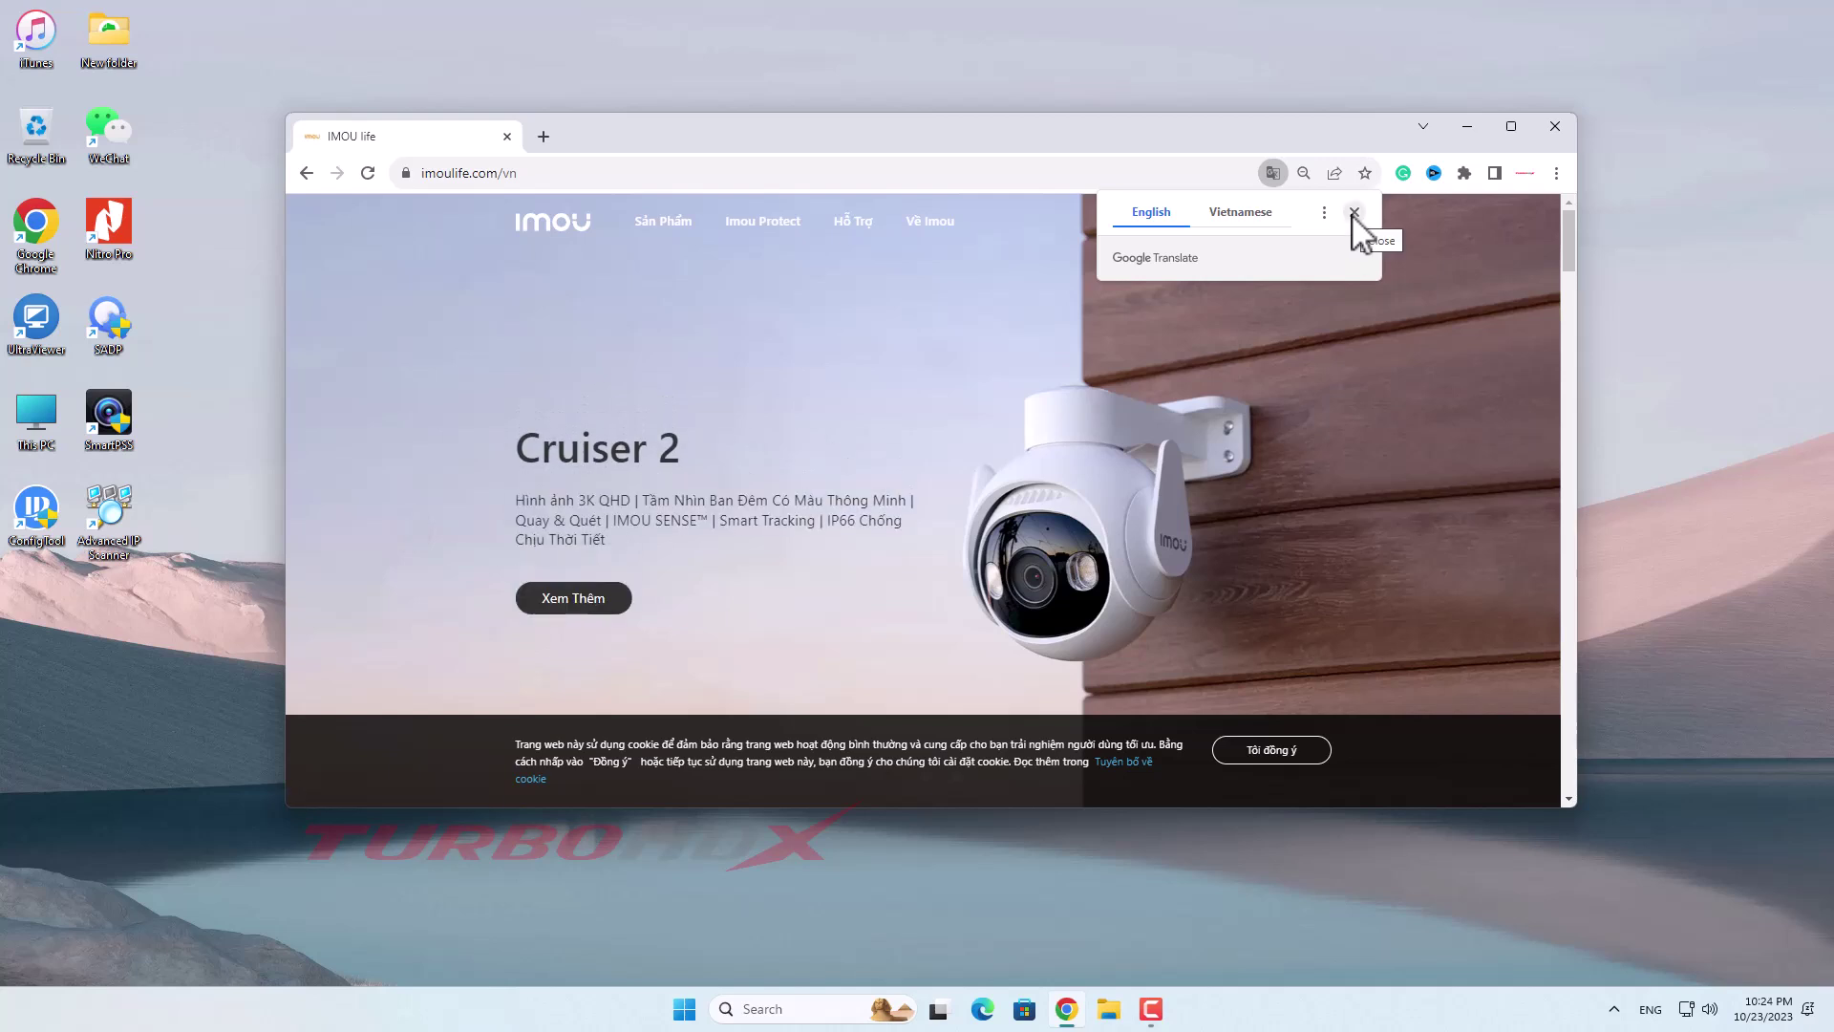
pyautogui.click(1355, 213)
# Step: Switch the site to the Global English version and close the two leftover tabs
pyautogui.click(1324, 221)
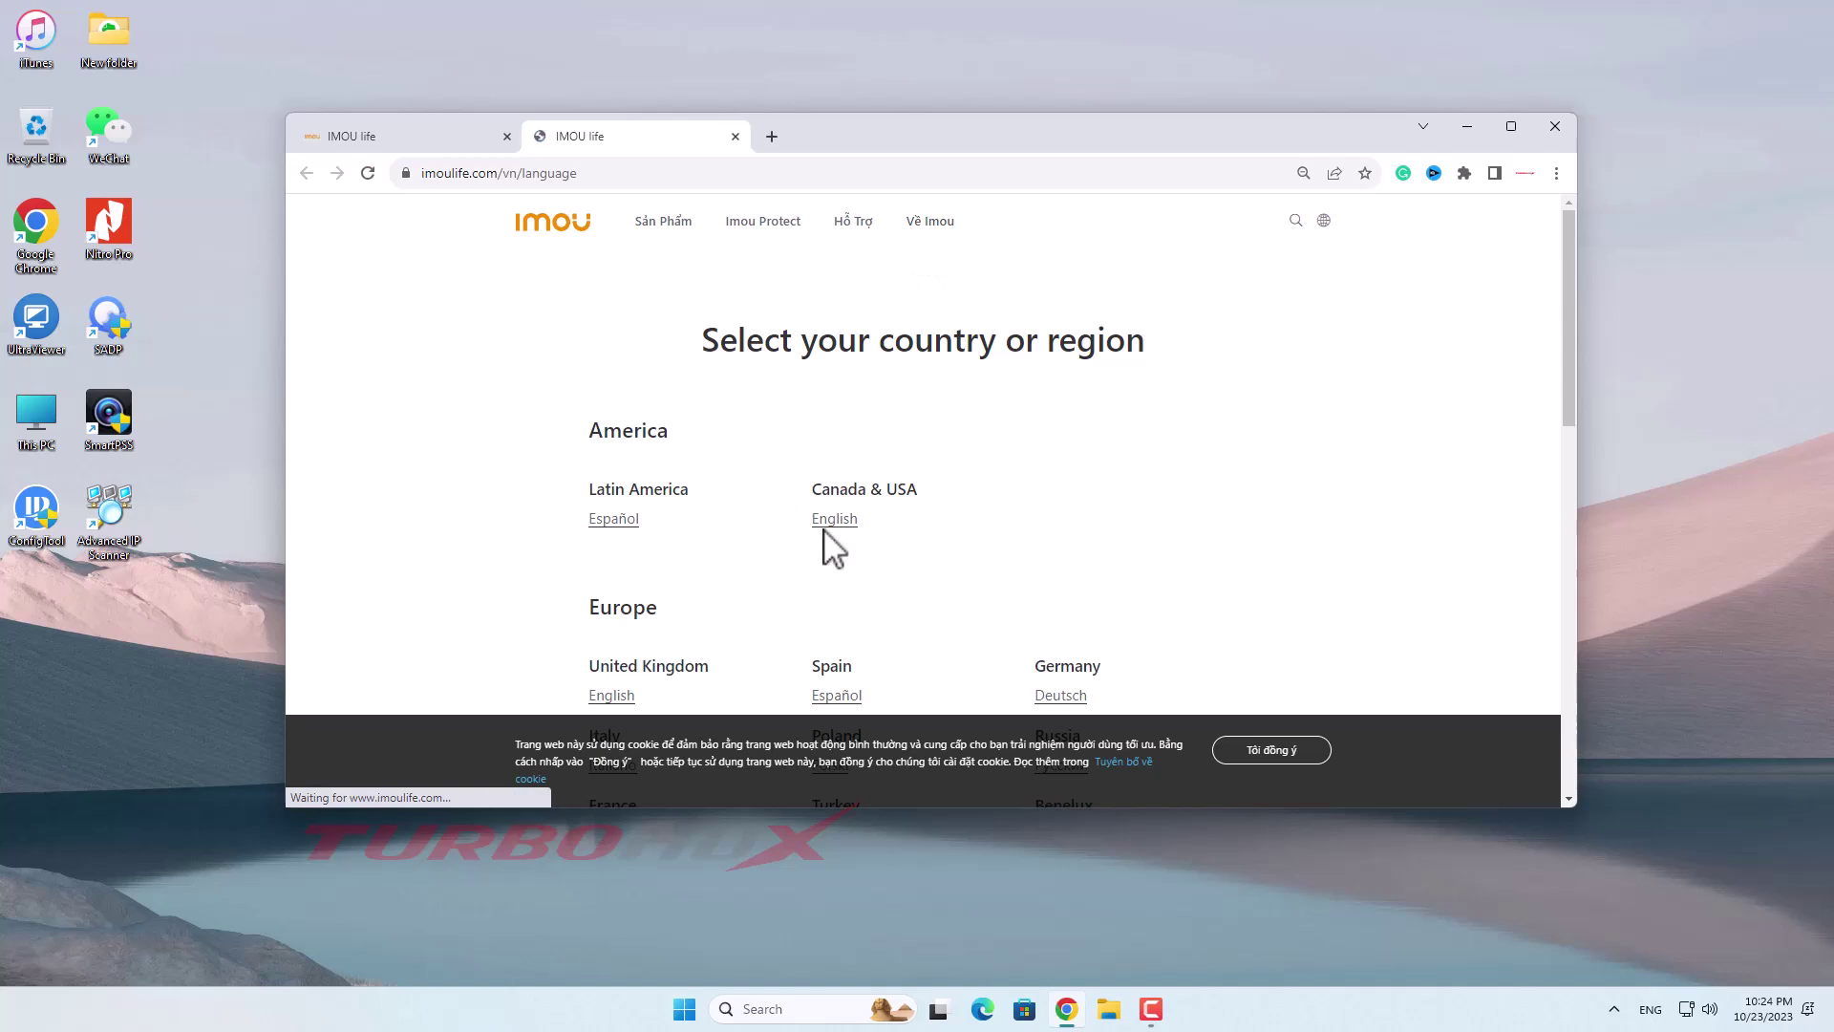
pyautogui.scroll(-3, 824, 534)
pyautogui.scroll(-3, 807, 565)
pyautogui.scroll(-2, 736, 605)
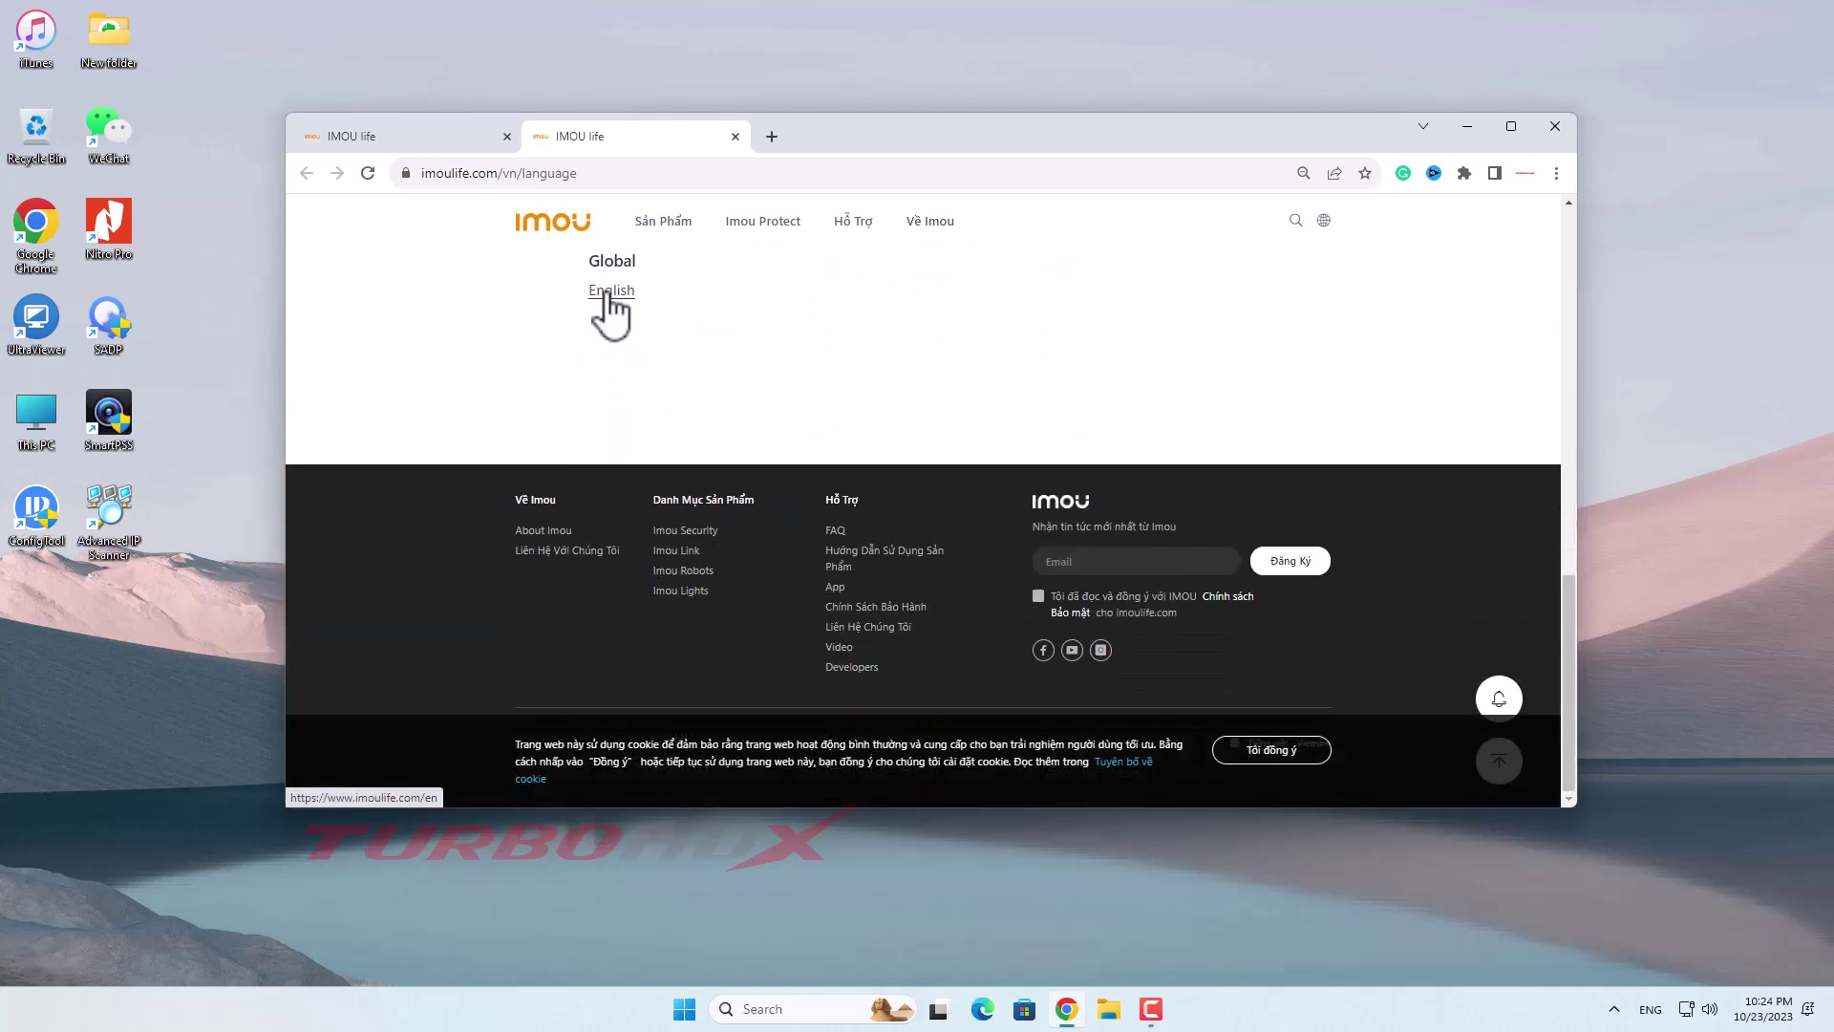
pyautogui.click(608, 293)
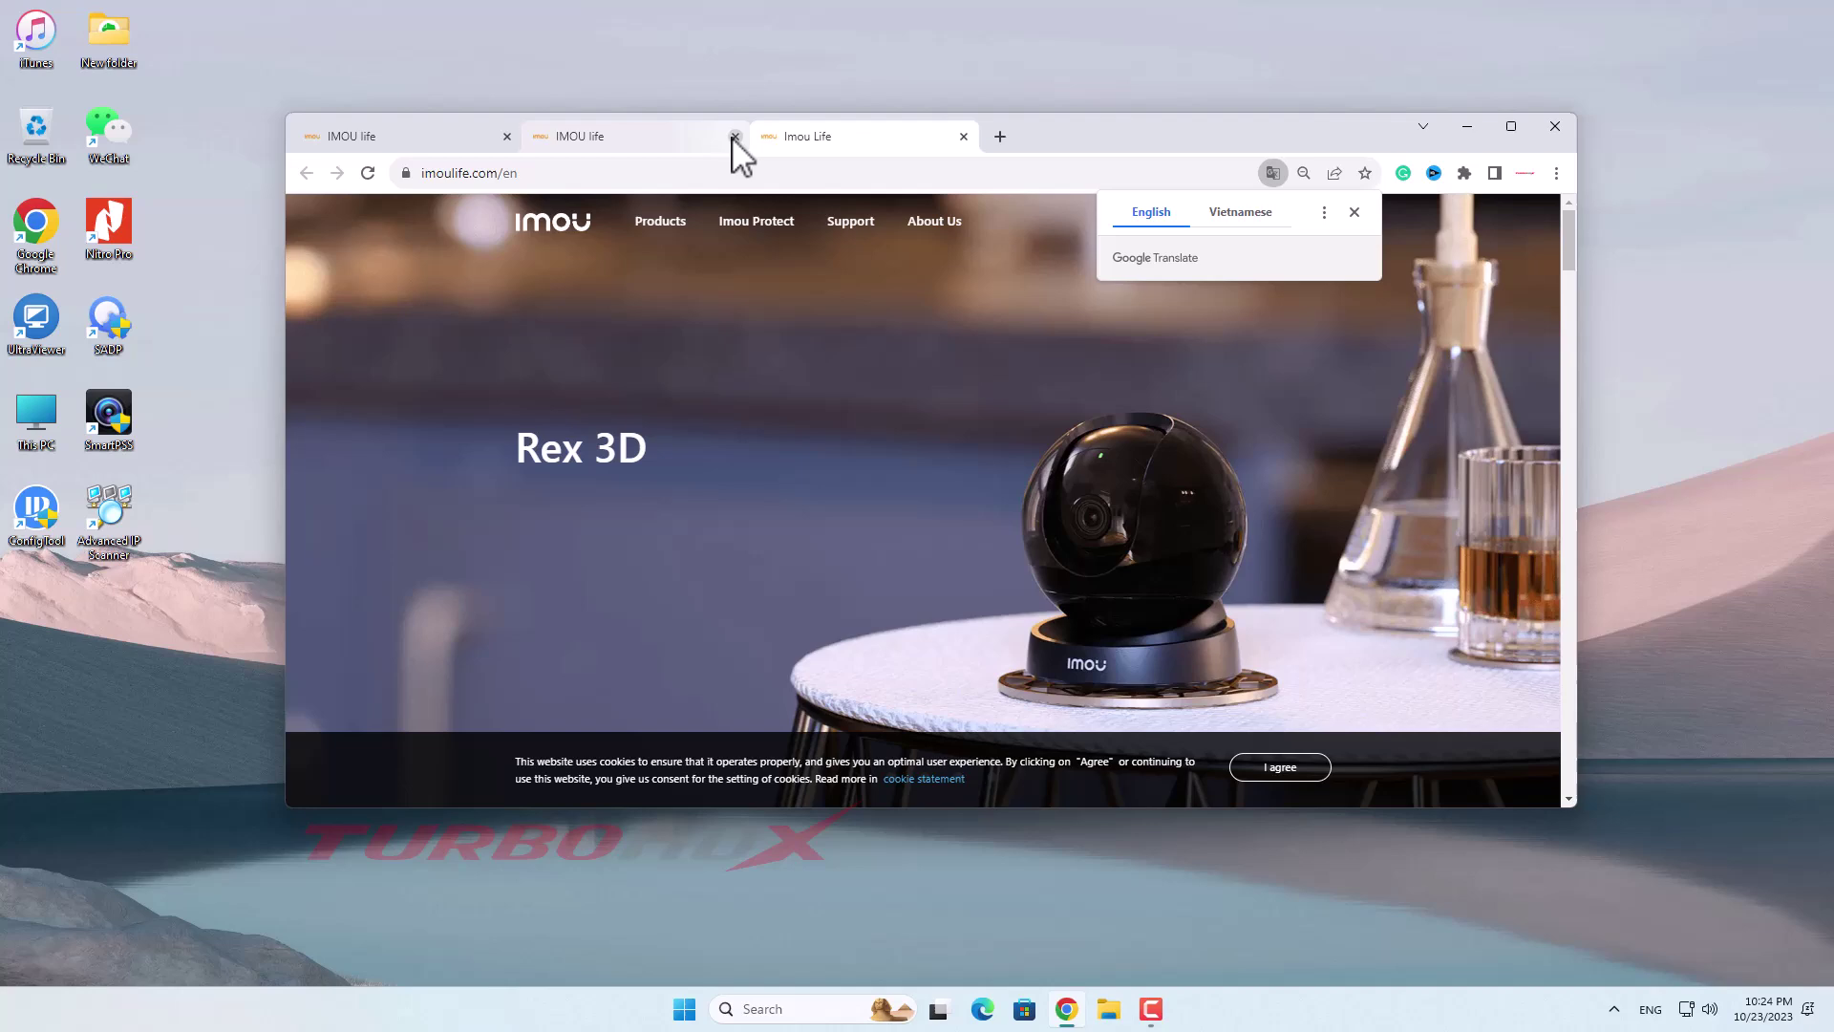
pyautogui.click(735, 136)
pyautogui.click(494, 137)
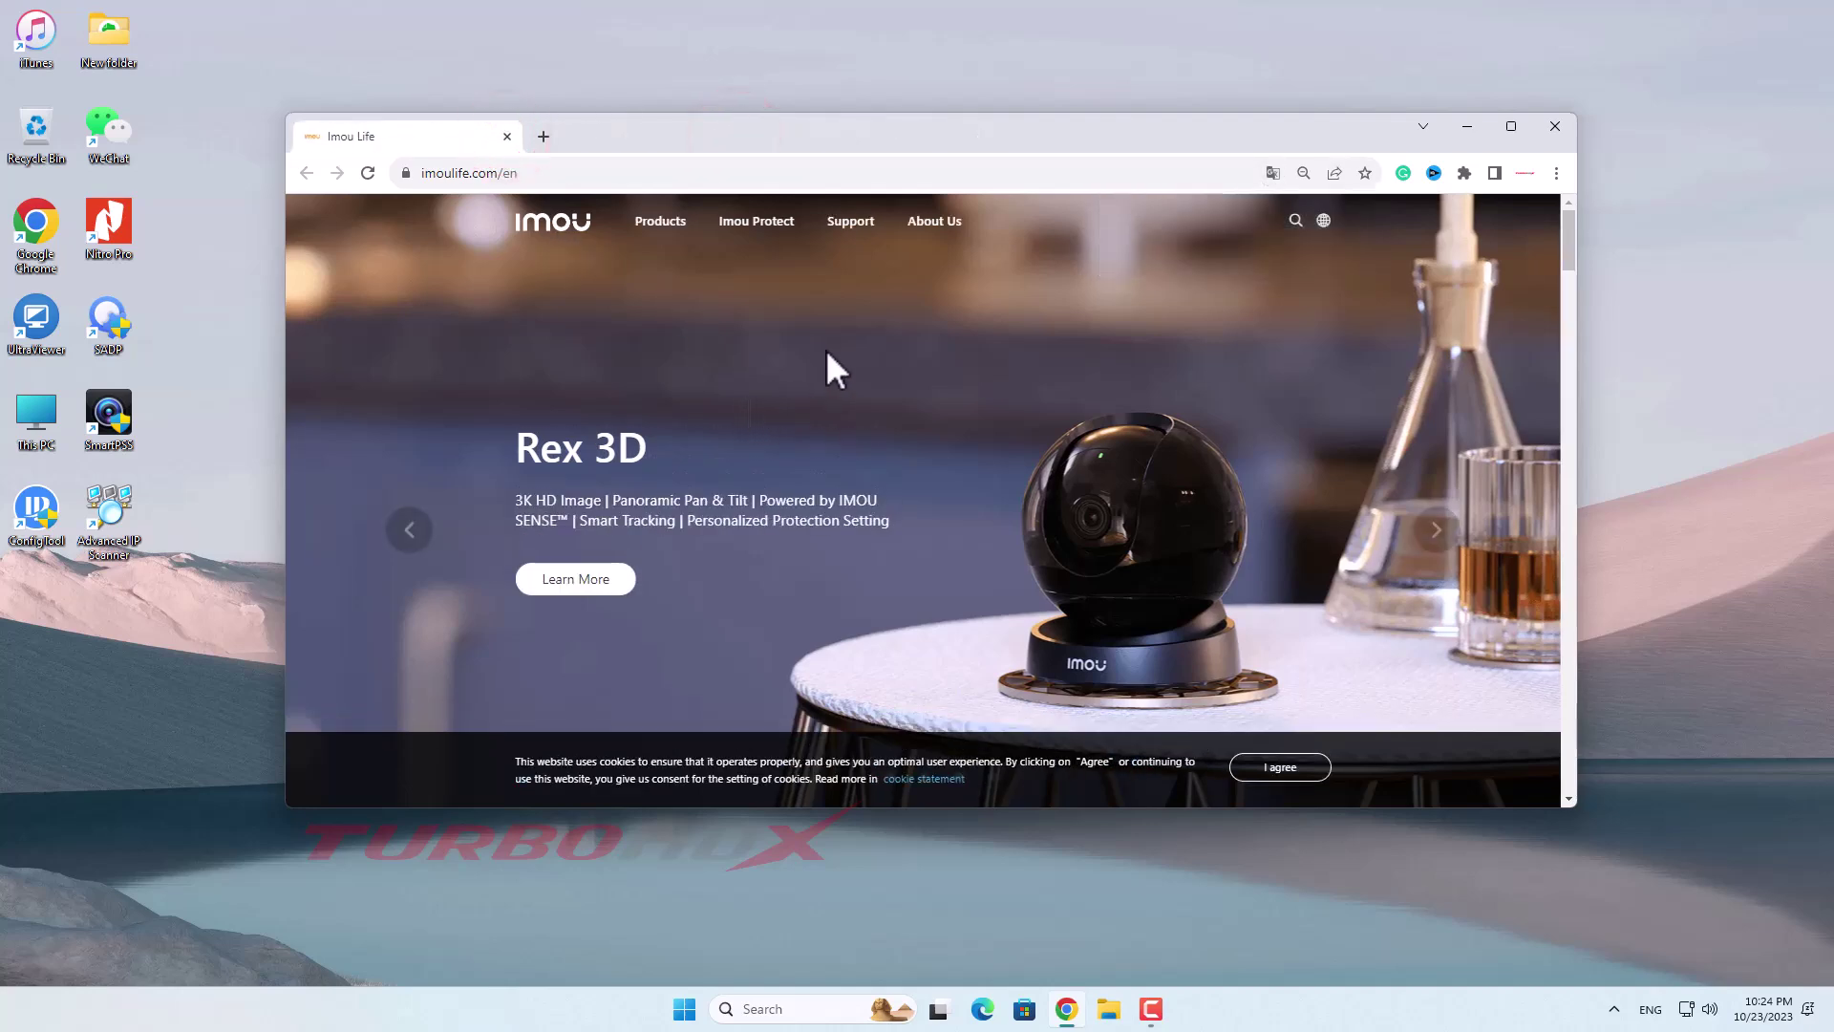
pyautogui.moveTo(850, 221)
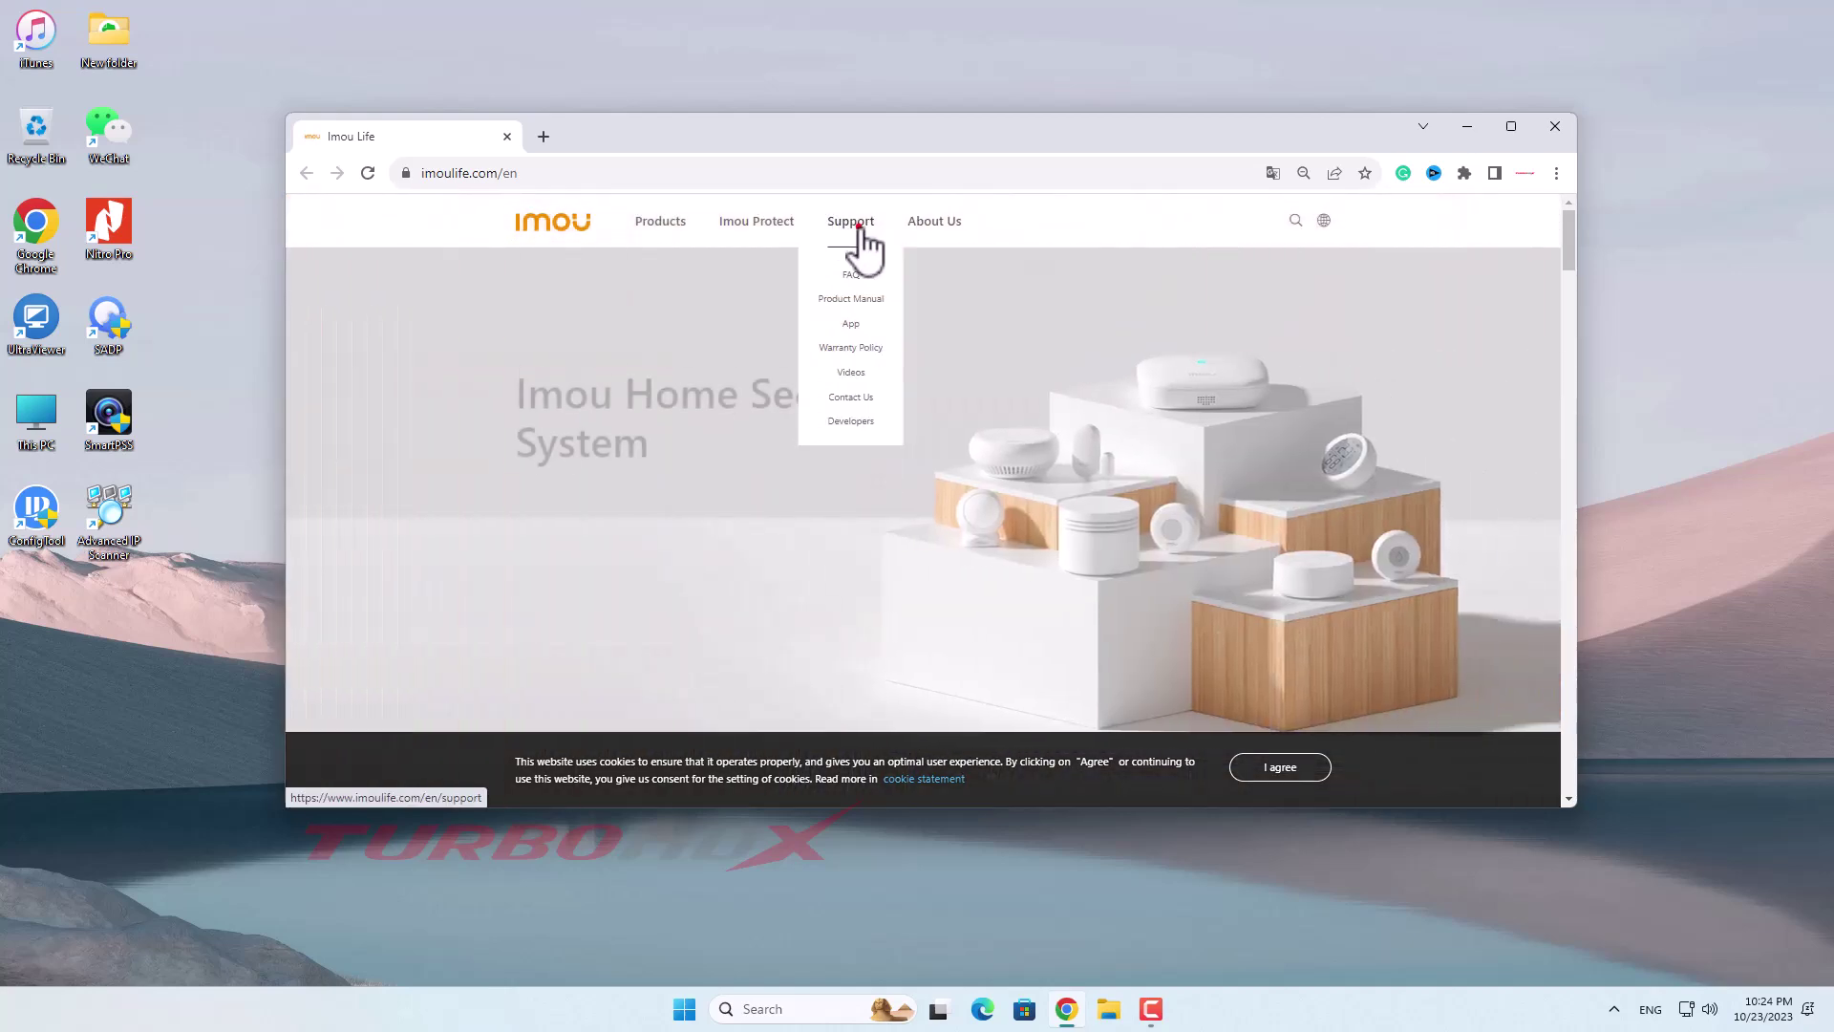
# Step: From the Support page, download the 64-bit PC client installer to the Desktop and check recent downloads
pyautogui.click(855, 225)
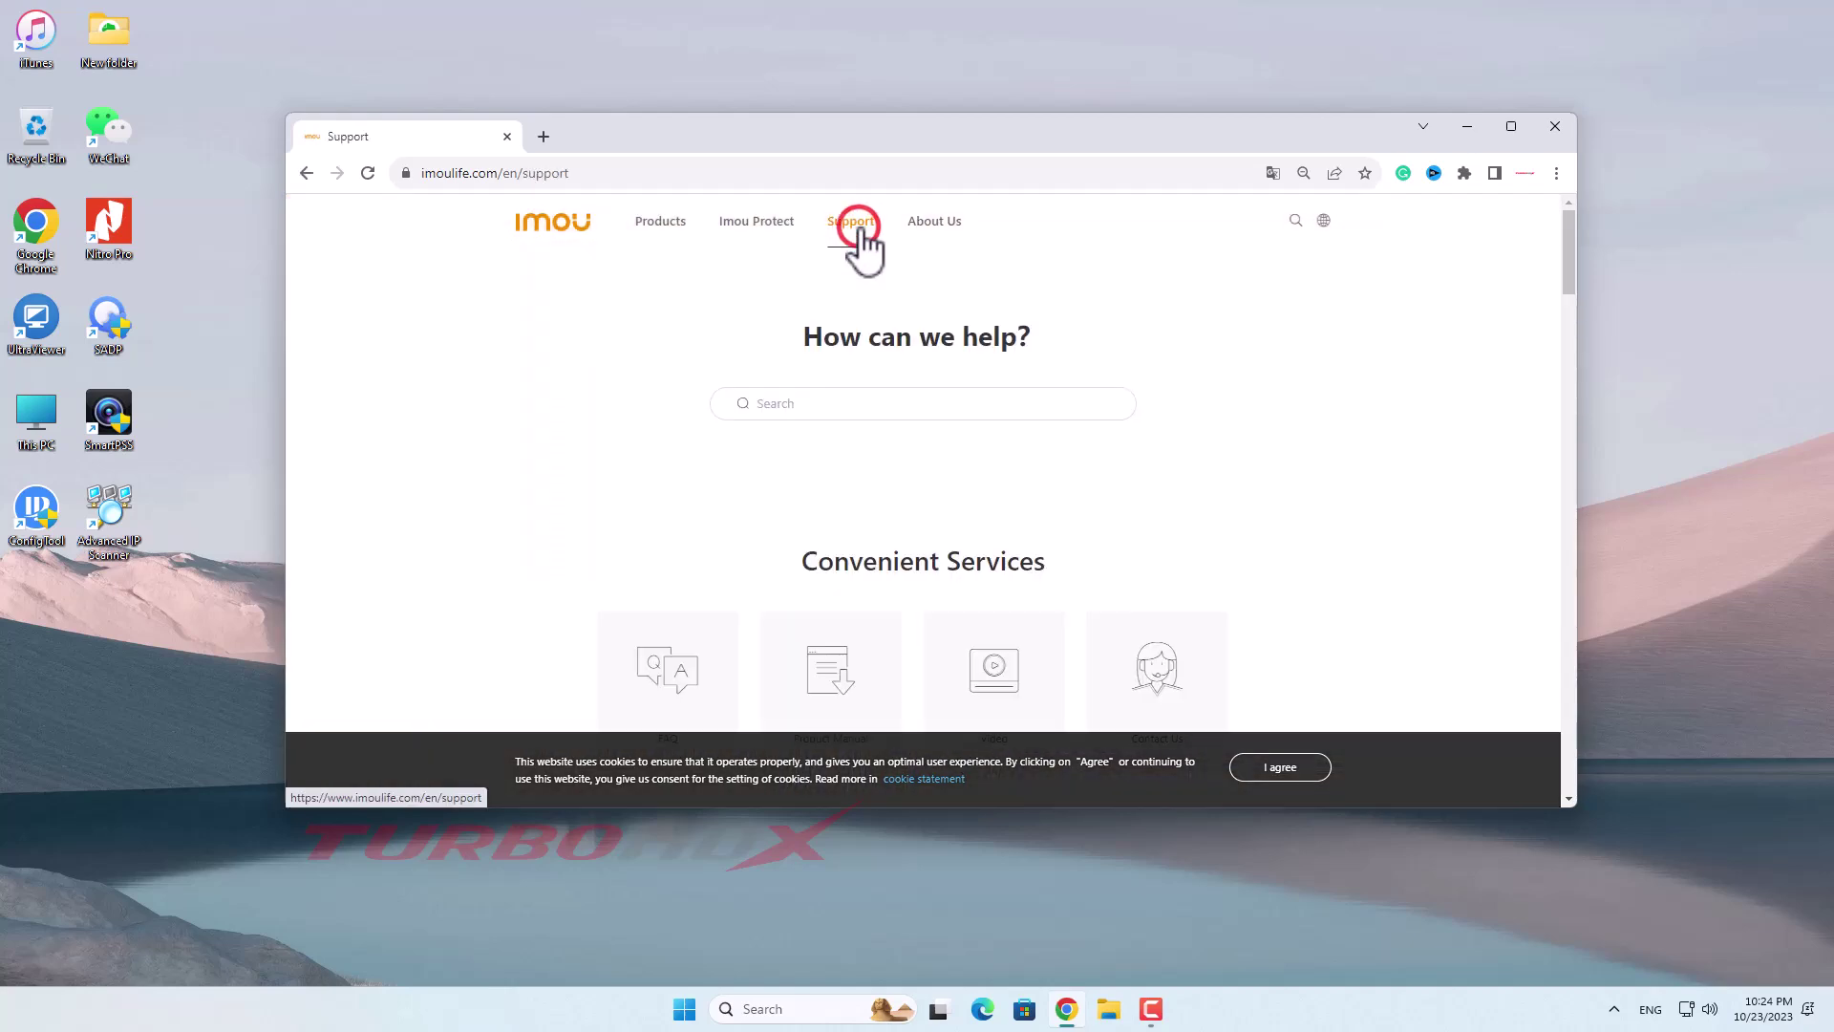
pyautogui.scroll(-3, 1085, 553)
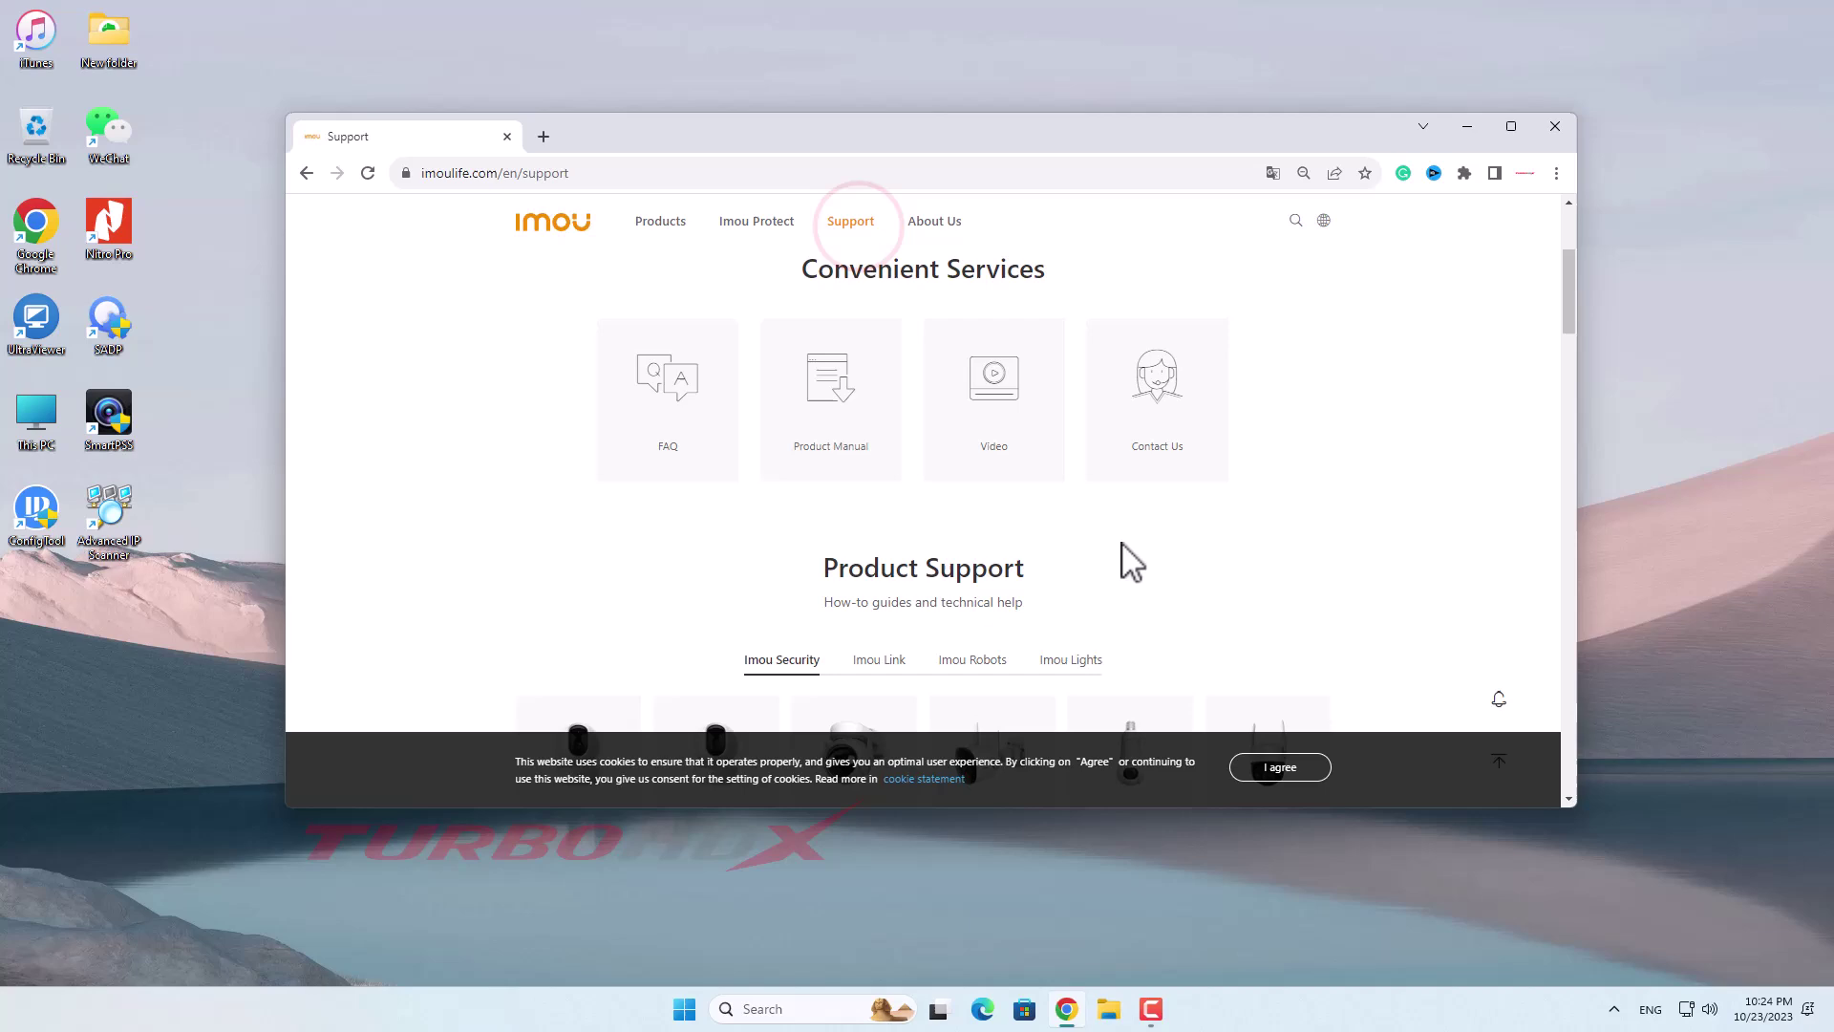
pyautogui.scroll(-5, 1126, 557)
pyautogui.scroll(-5, 1188, 507)
pyautogui.scroll(-5, 1187, 507)
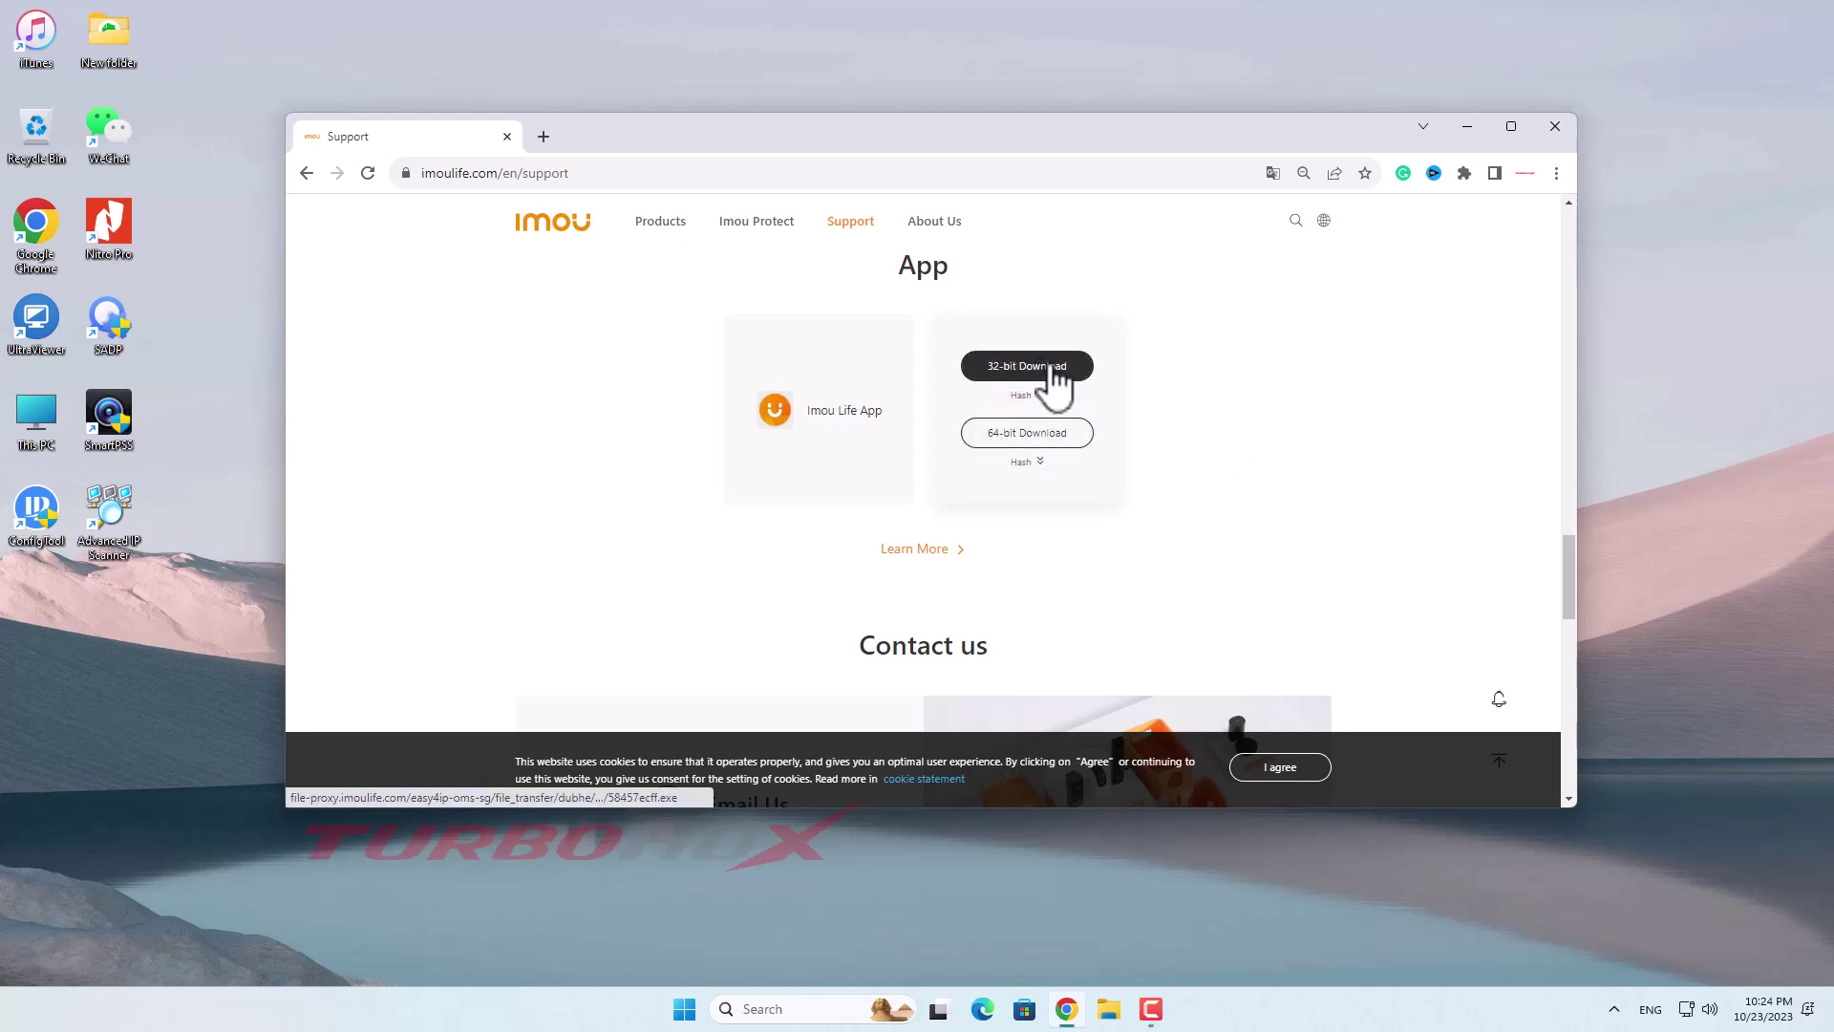
pyautogui.moveTo(1027, 411)
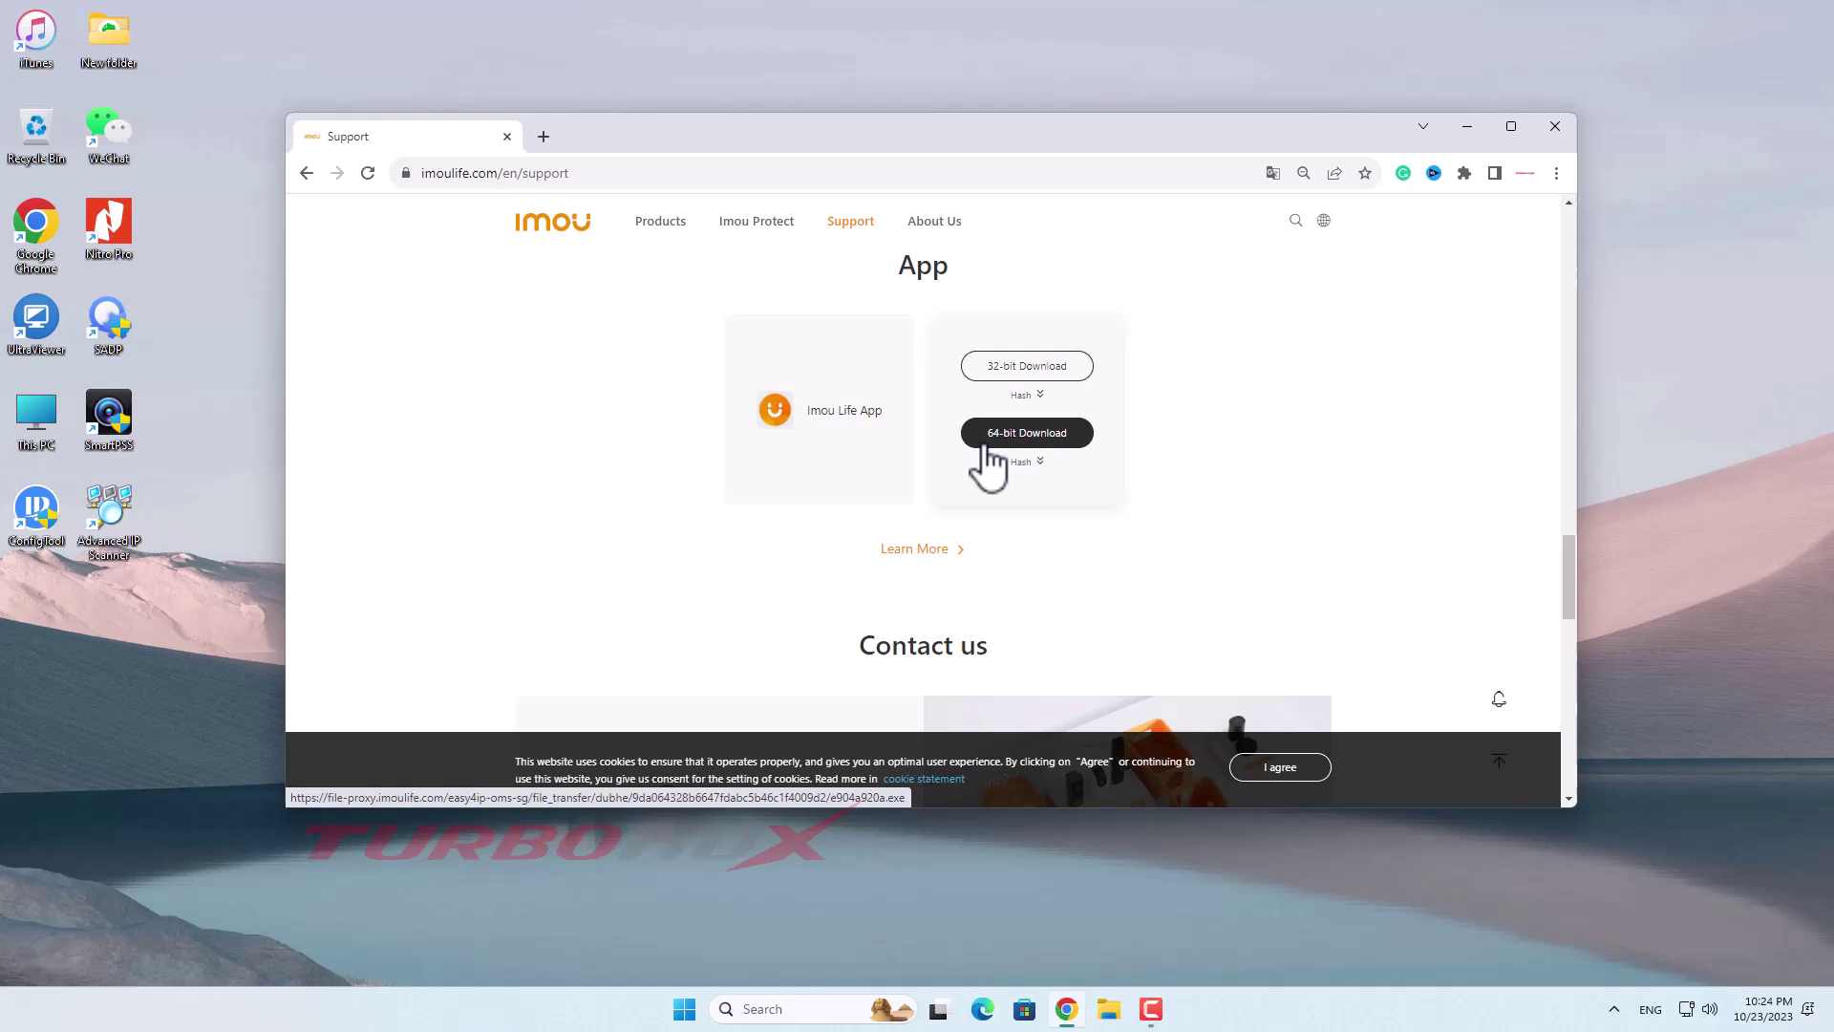
pyautogui.click(1042, 447)
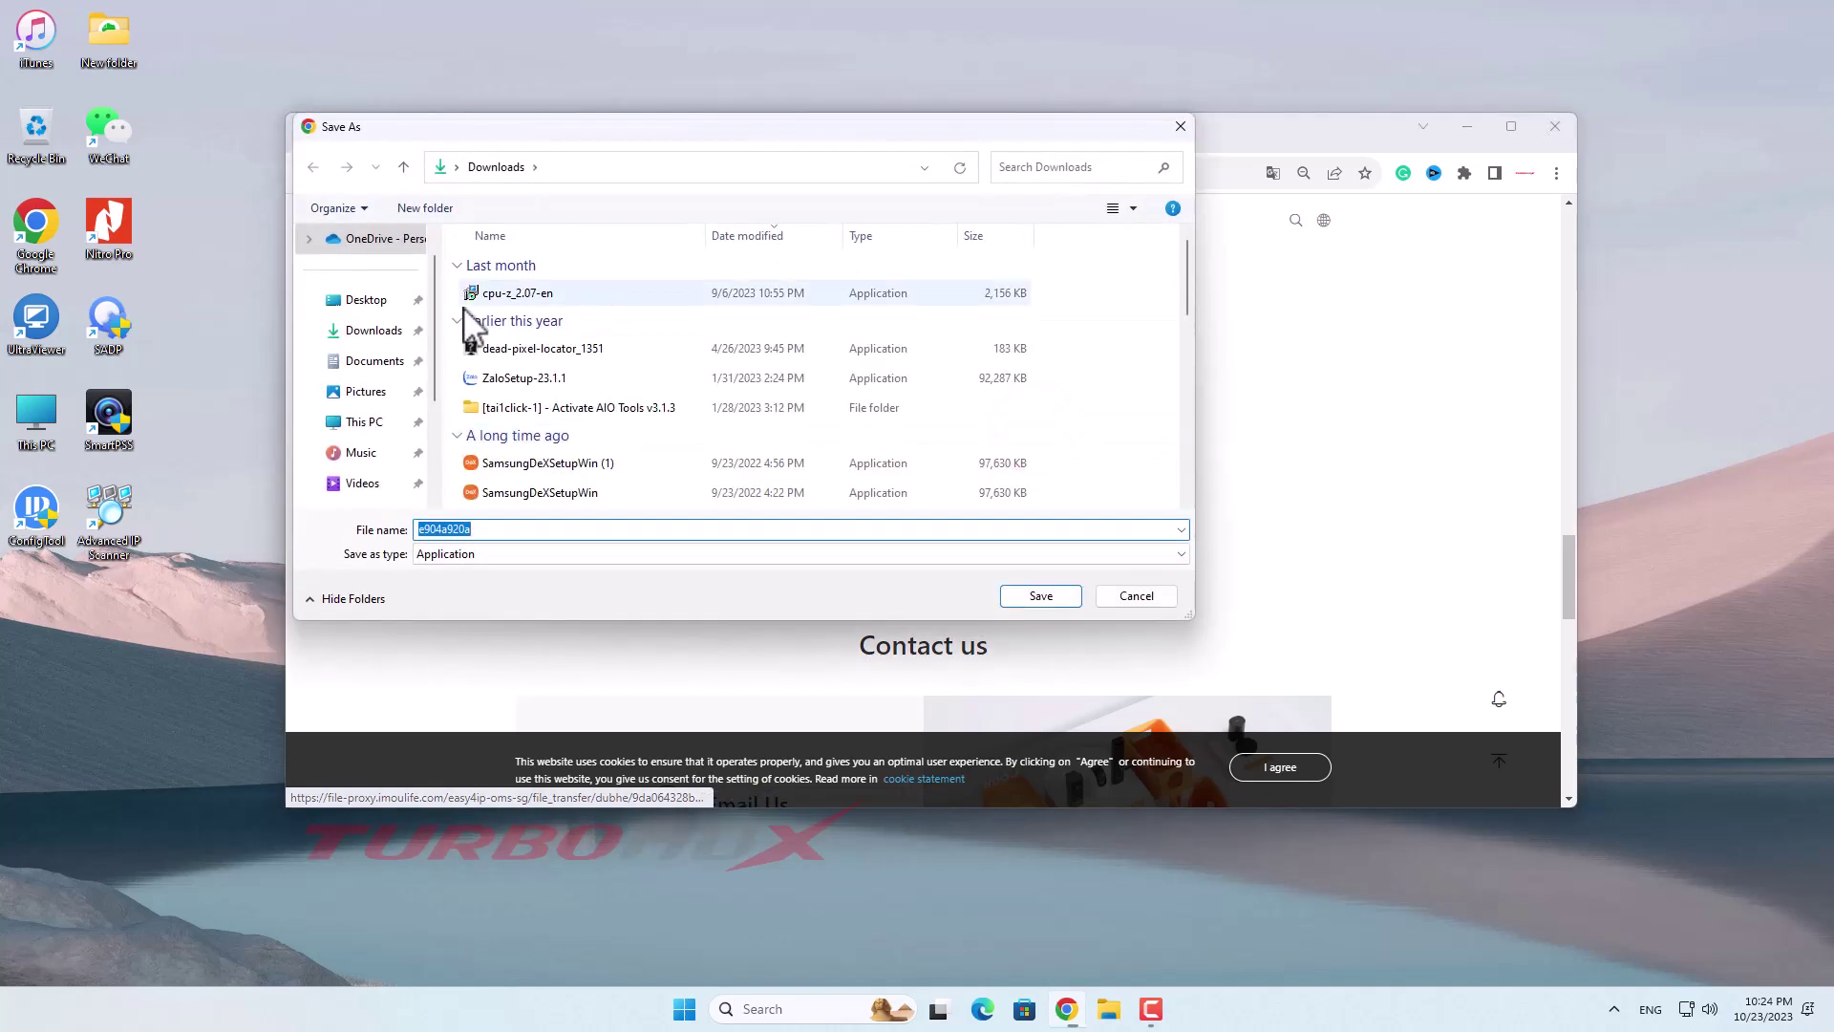
pyautogui.click(368, 301)
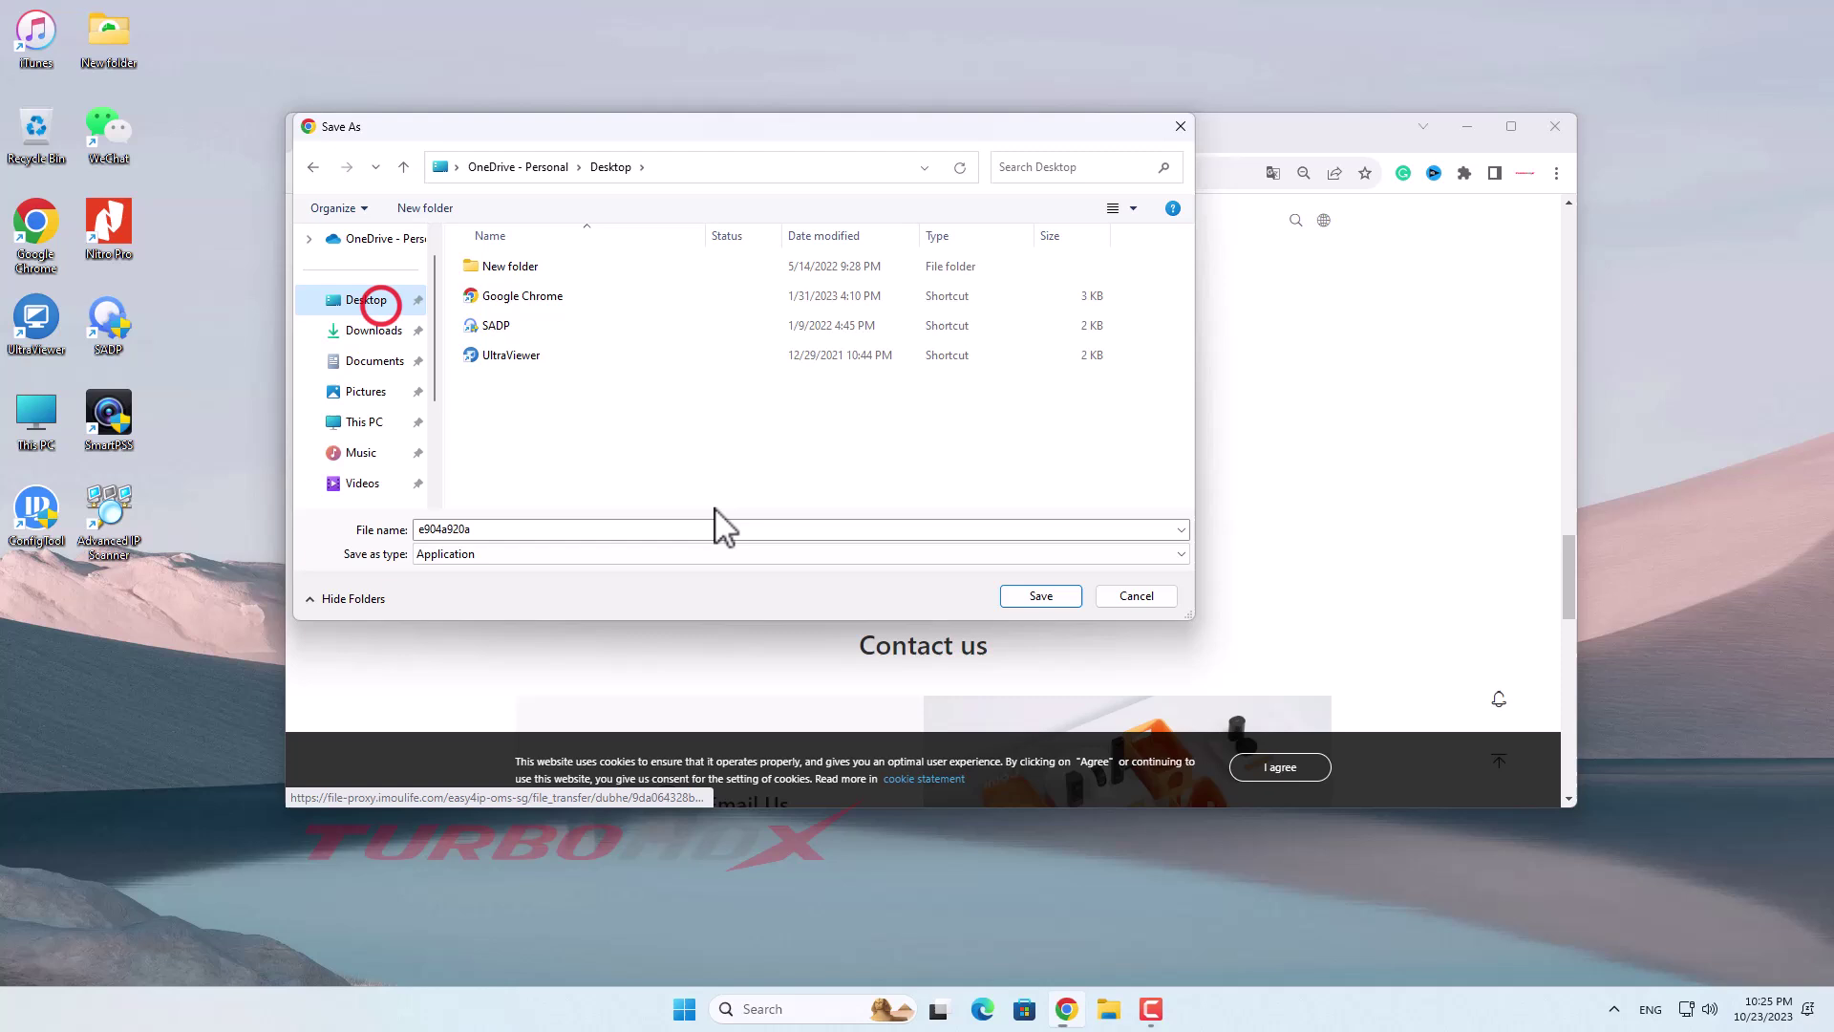
pyautogui.click(1019, 596)
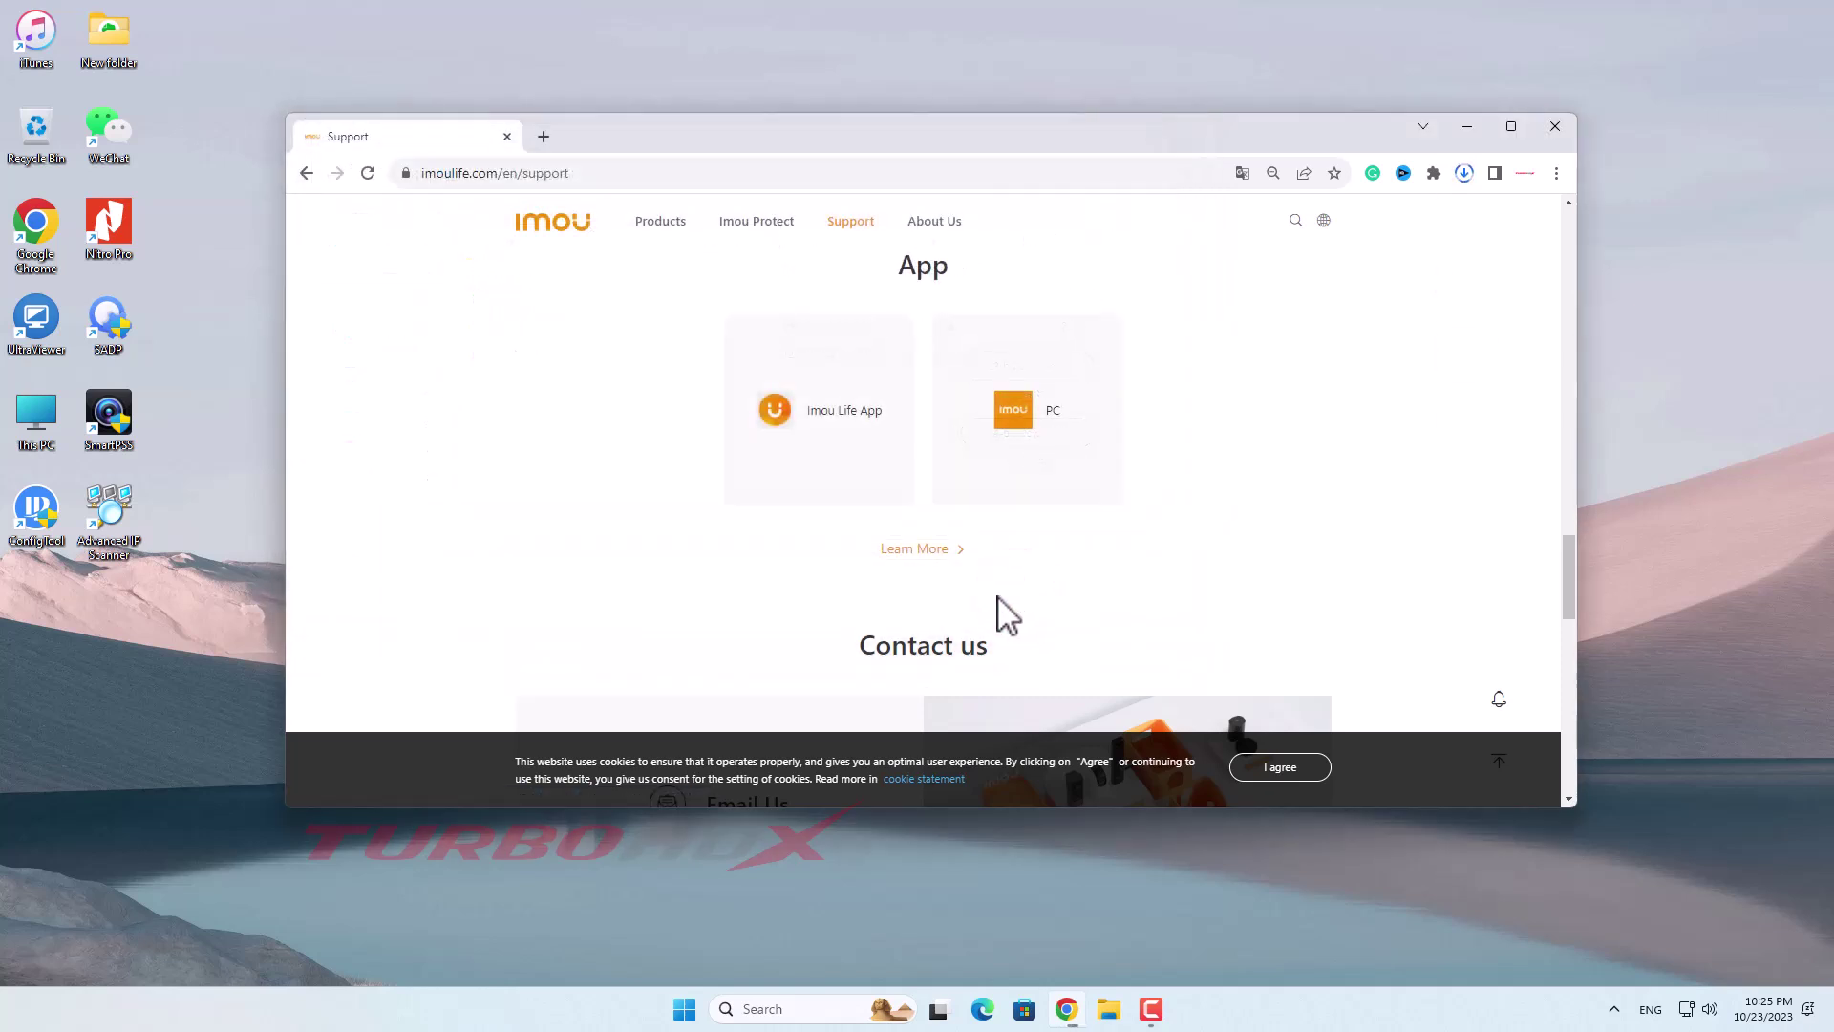
pyautogui.click(1466, 174)
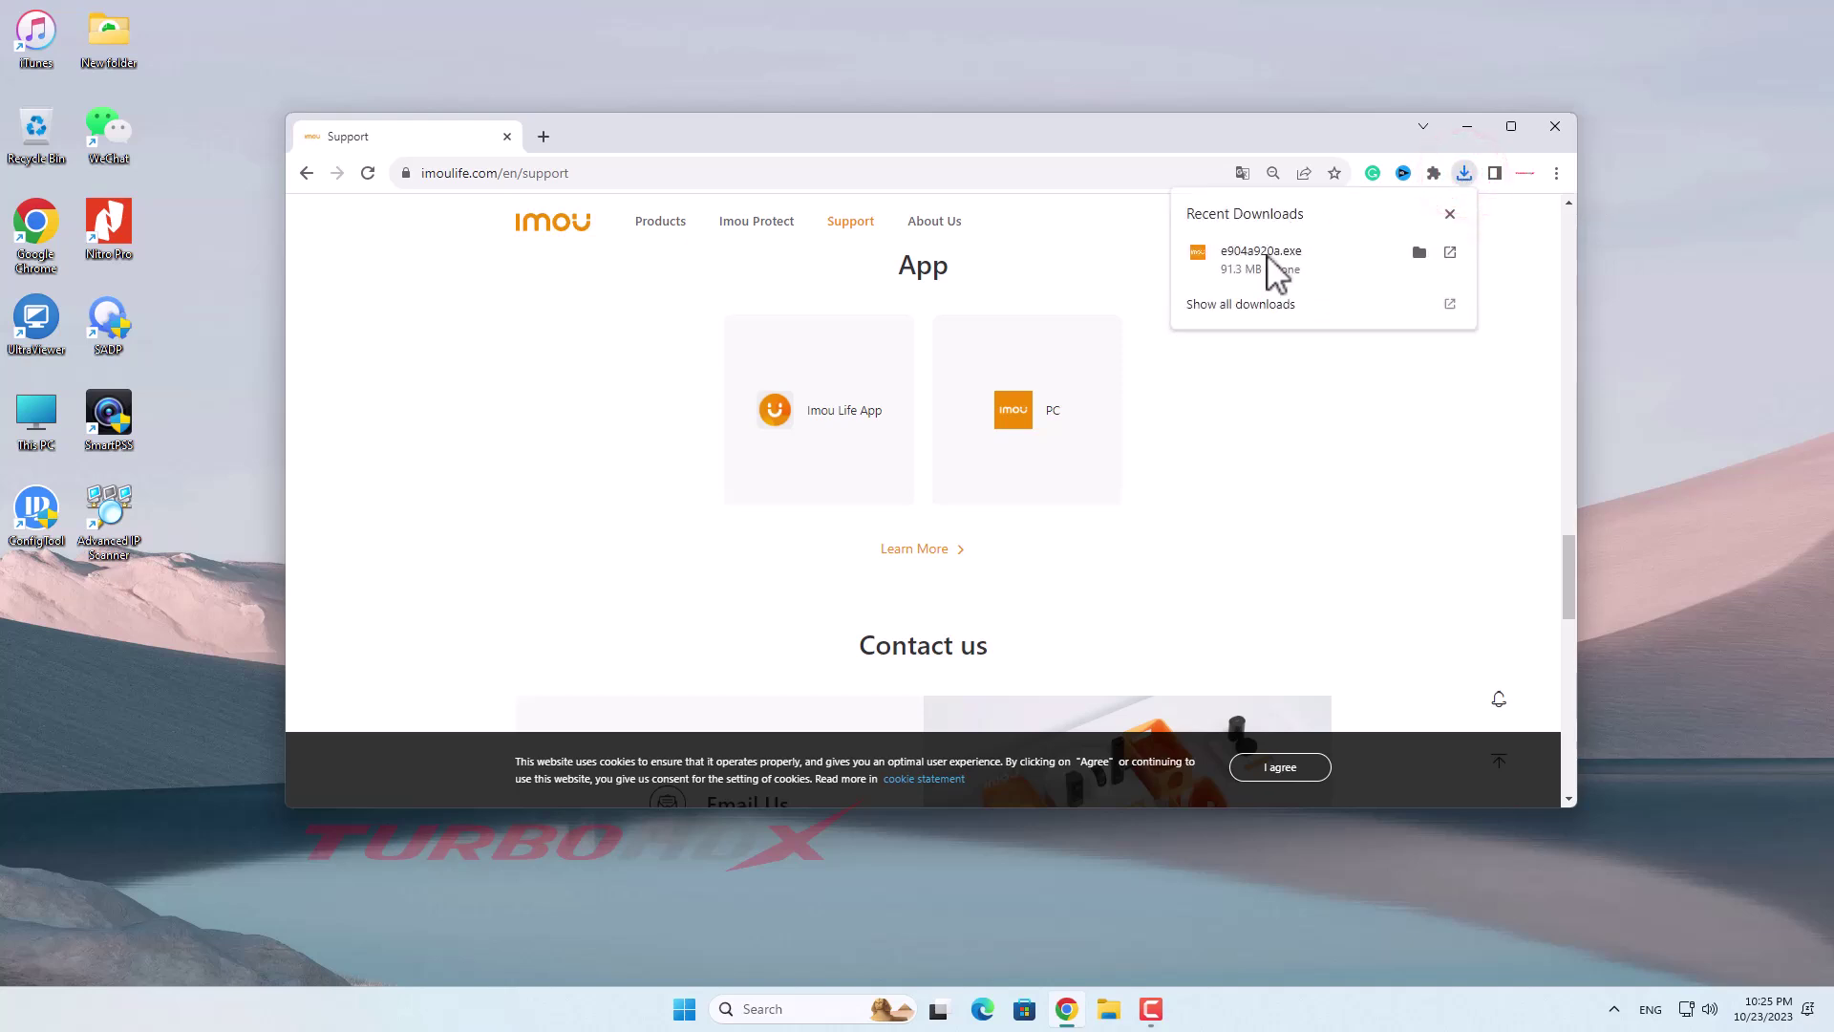
# Step: Show the installer in its folder, minimize Chrome and refresh the desktop so its icon appears
pyautogui.click(1419, 252)
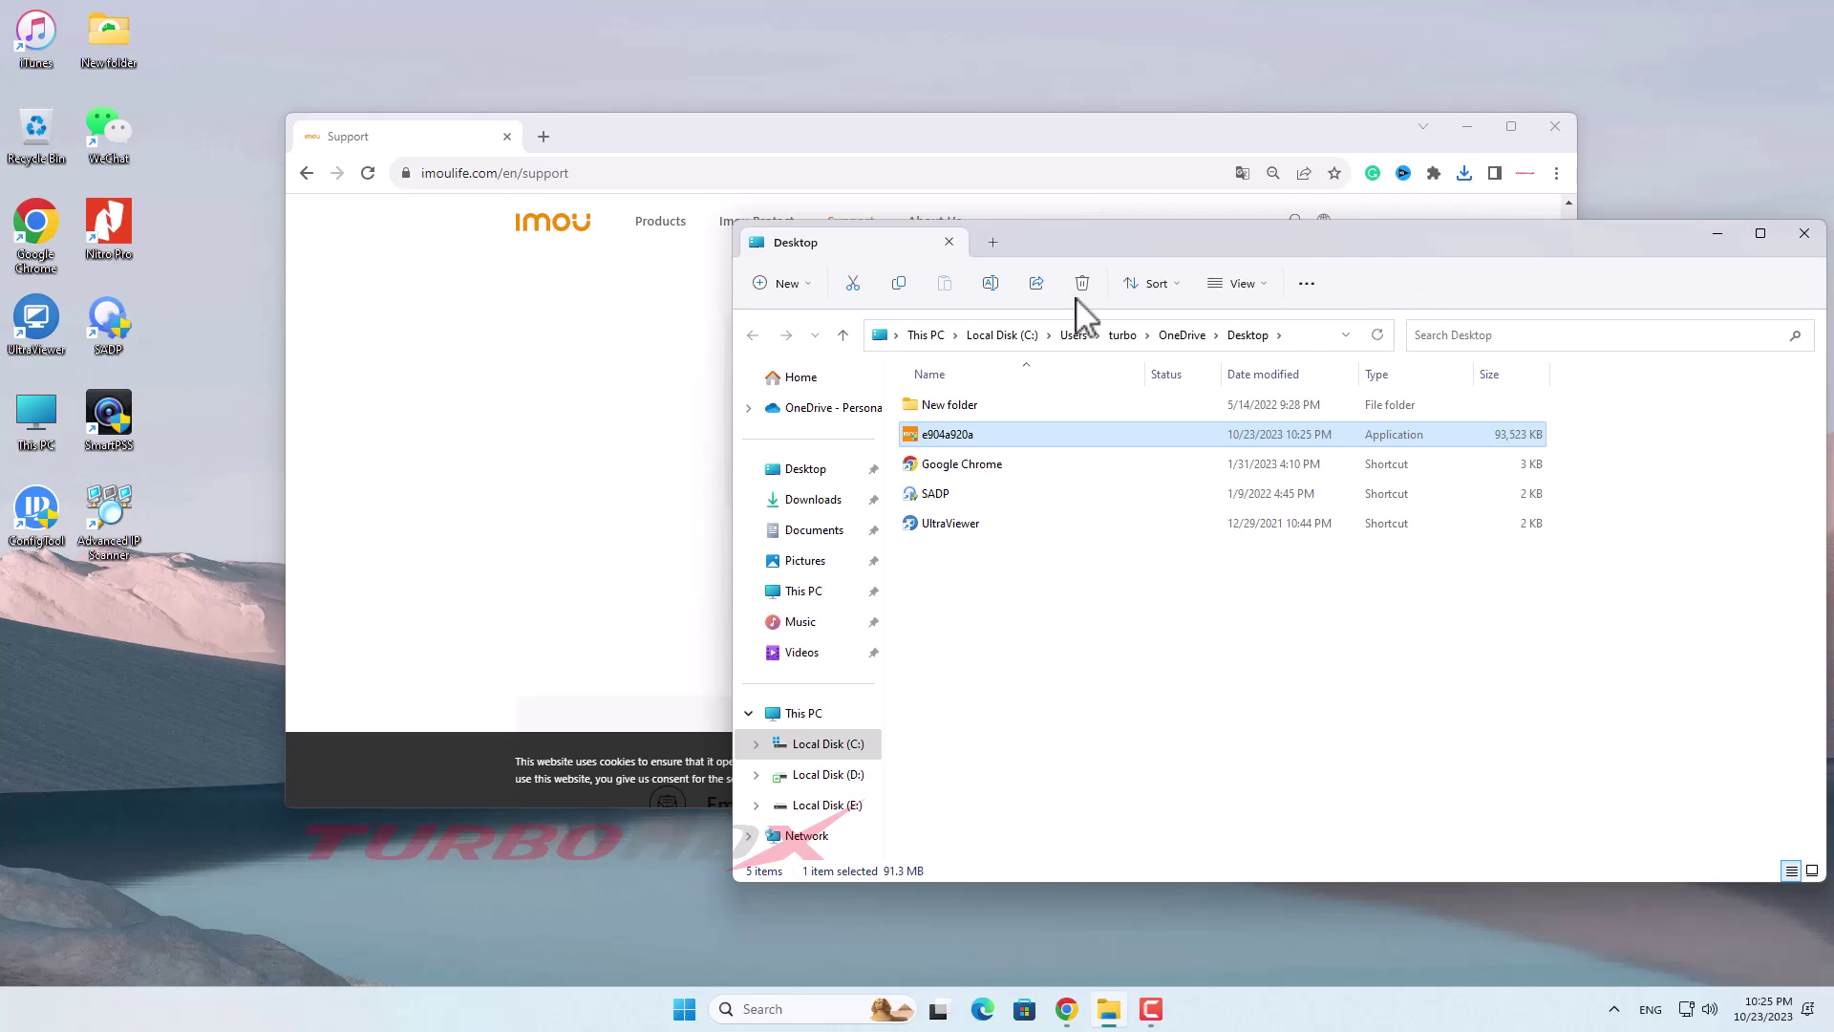
pyautogui.click(1466, 128)
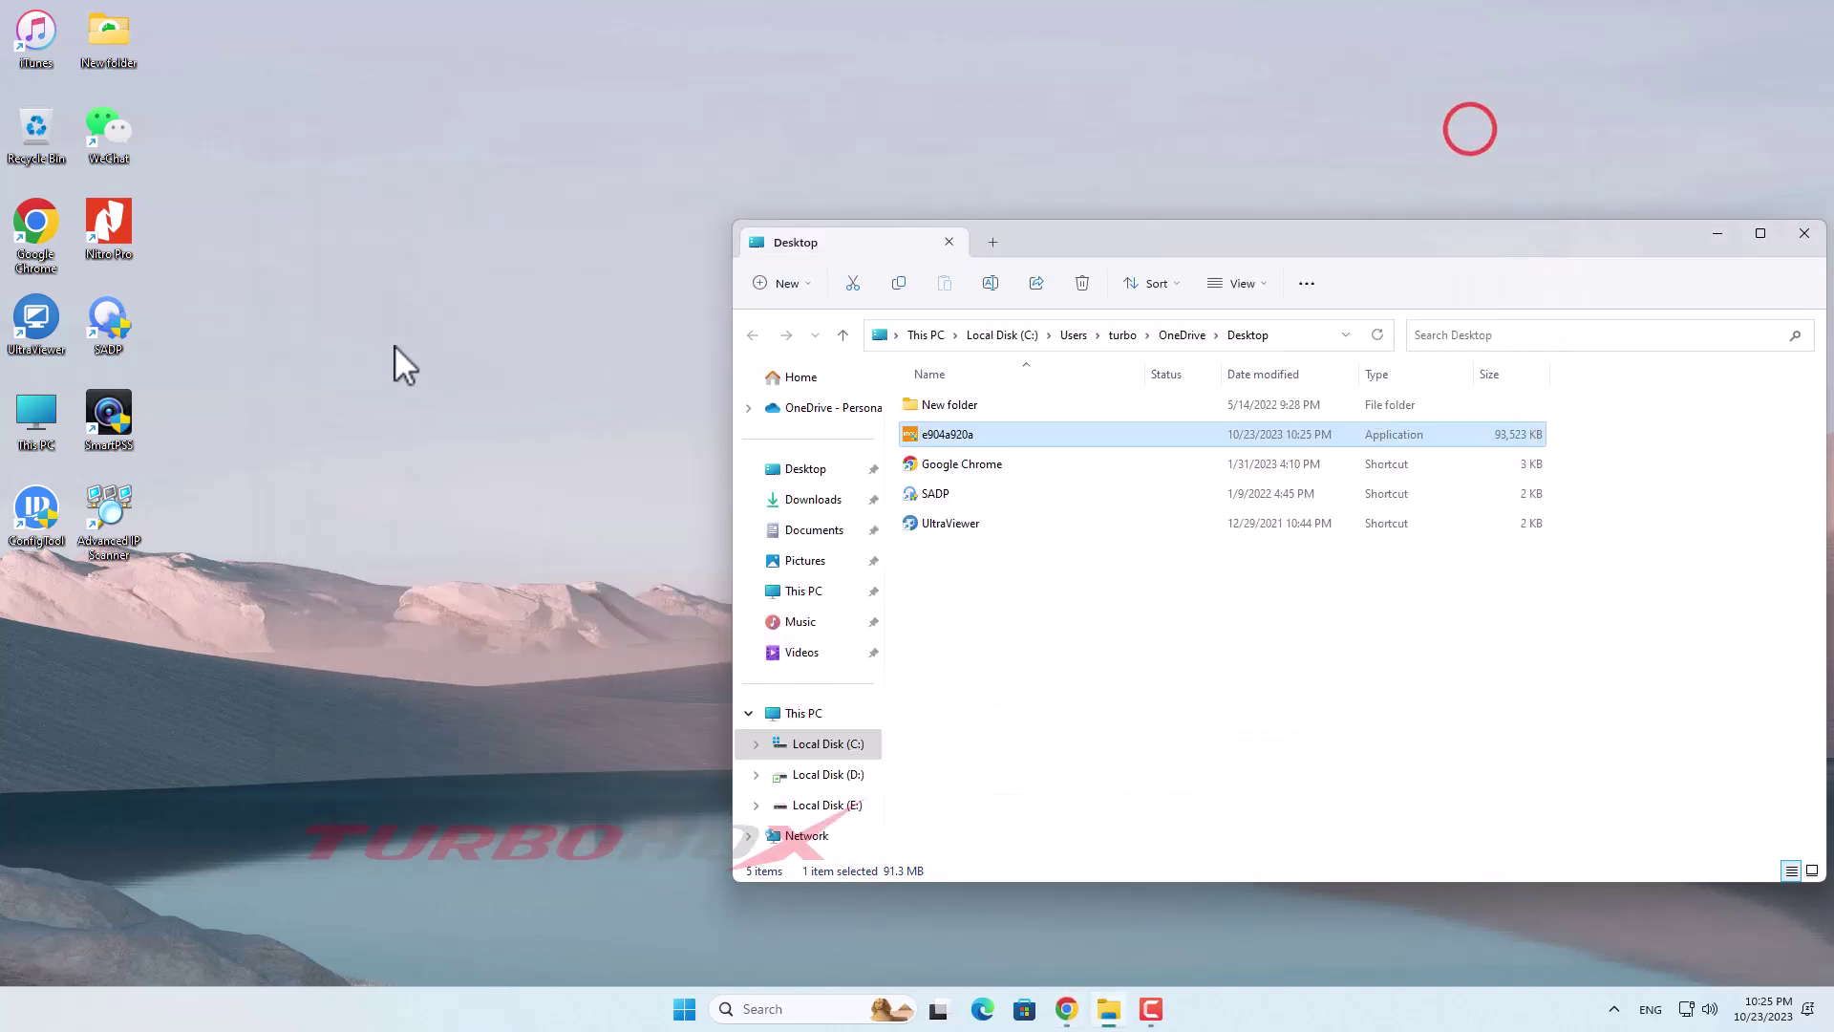
pyautogui.rightClick(394, 345)
pyautogui.click(456, 425)
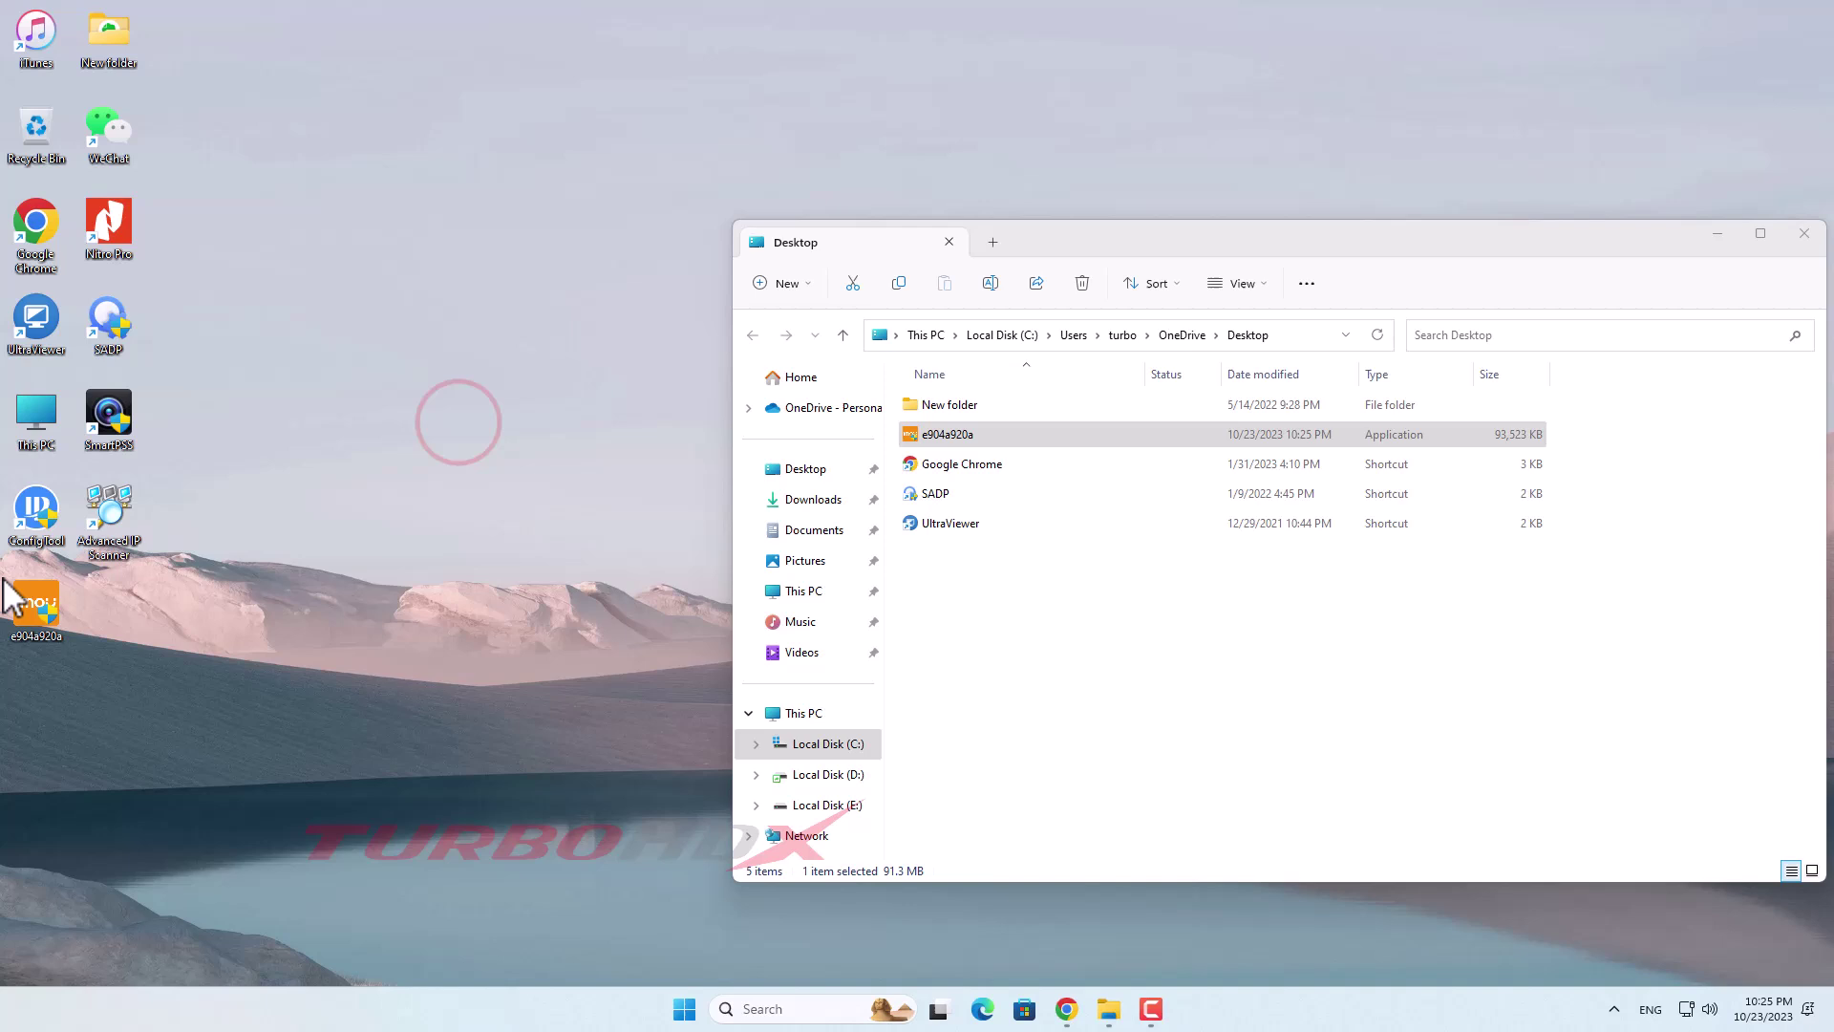
# Step: Move the Explorer window aside and run the downloaded installer as administrator
pyautogui.moveTo(1506, 233); pyautogui.dragTo(1144, 236)
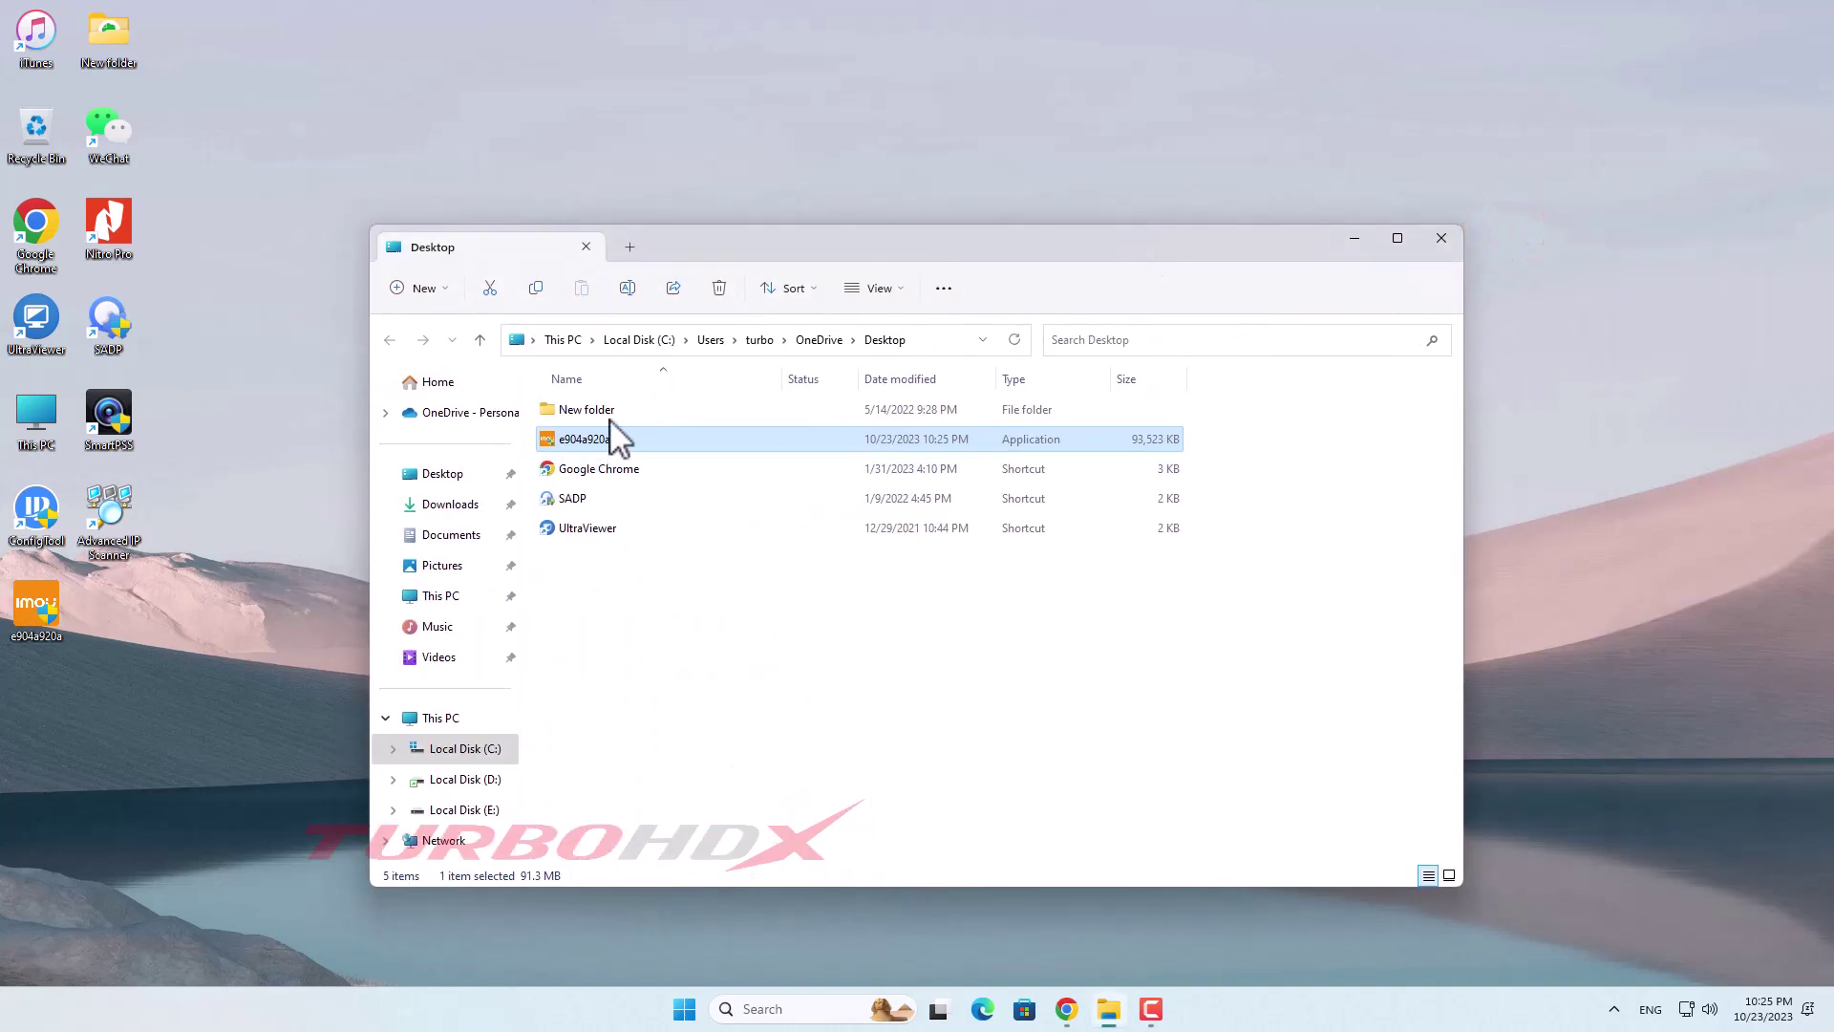
pyautogui.rightClick(597, 449)
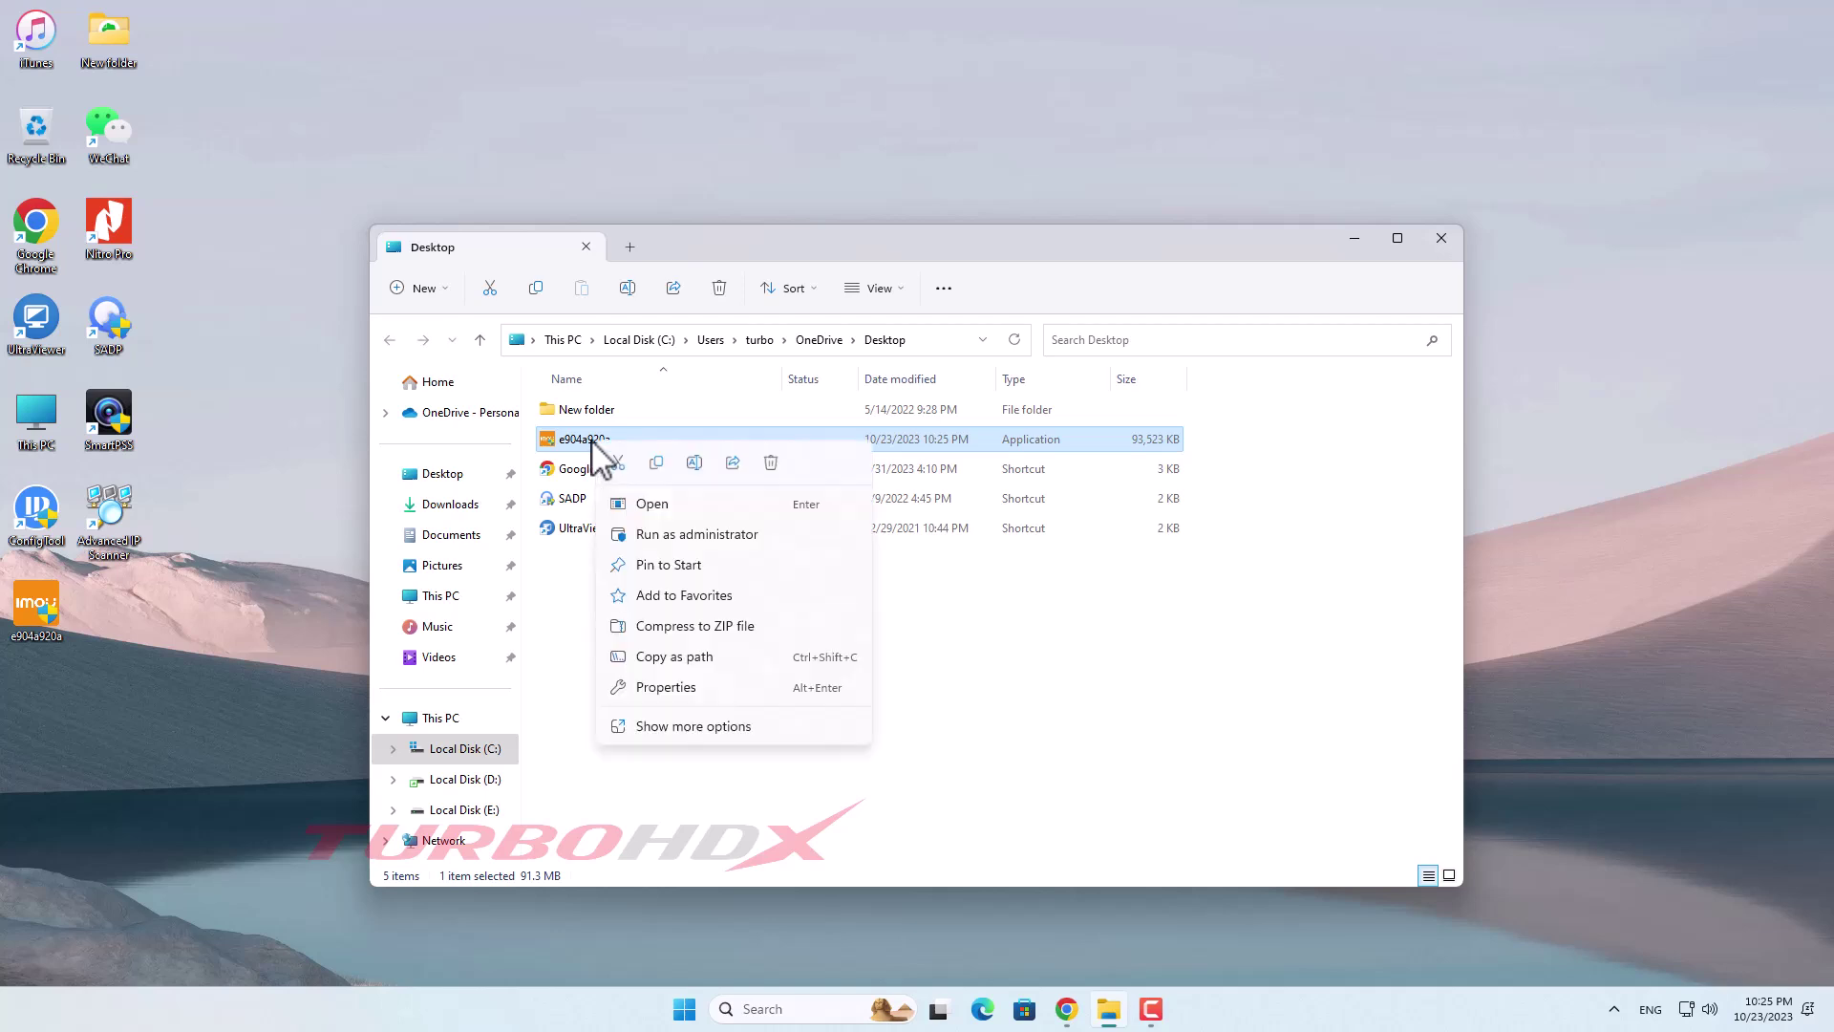
pyautogui.click(708, 539)
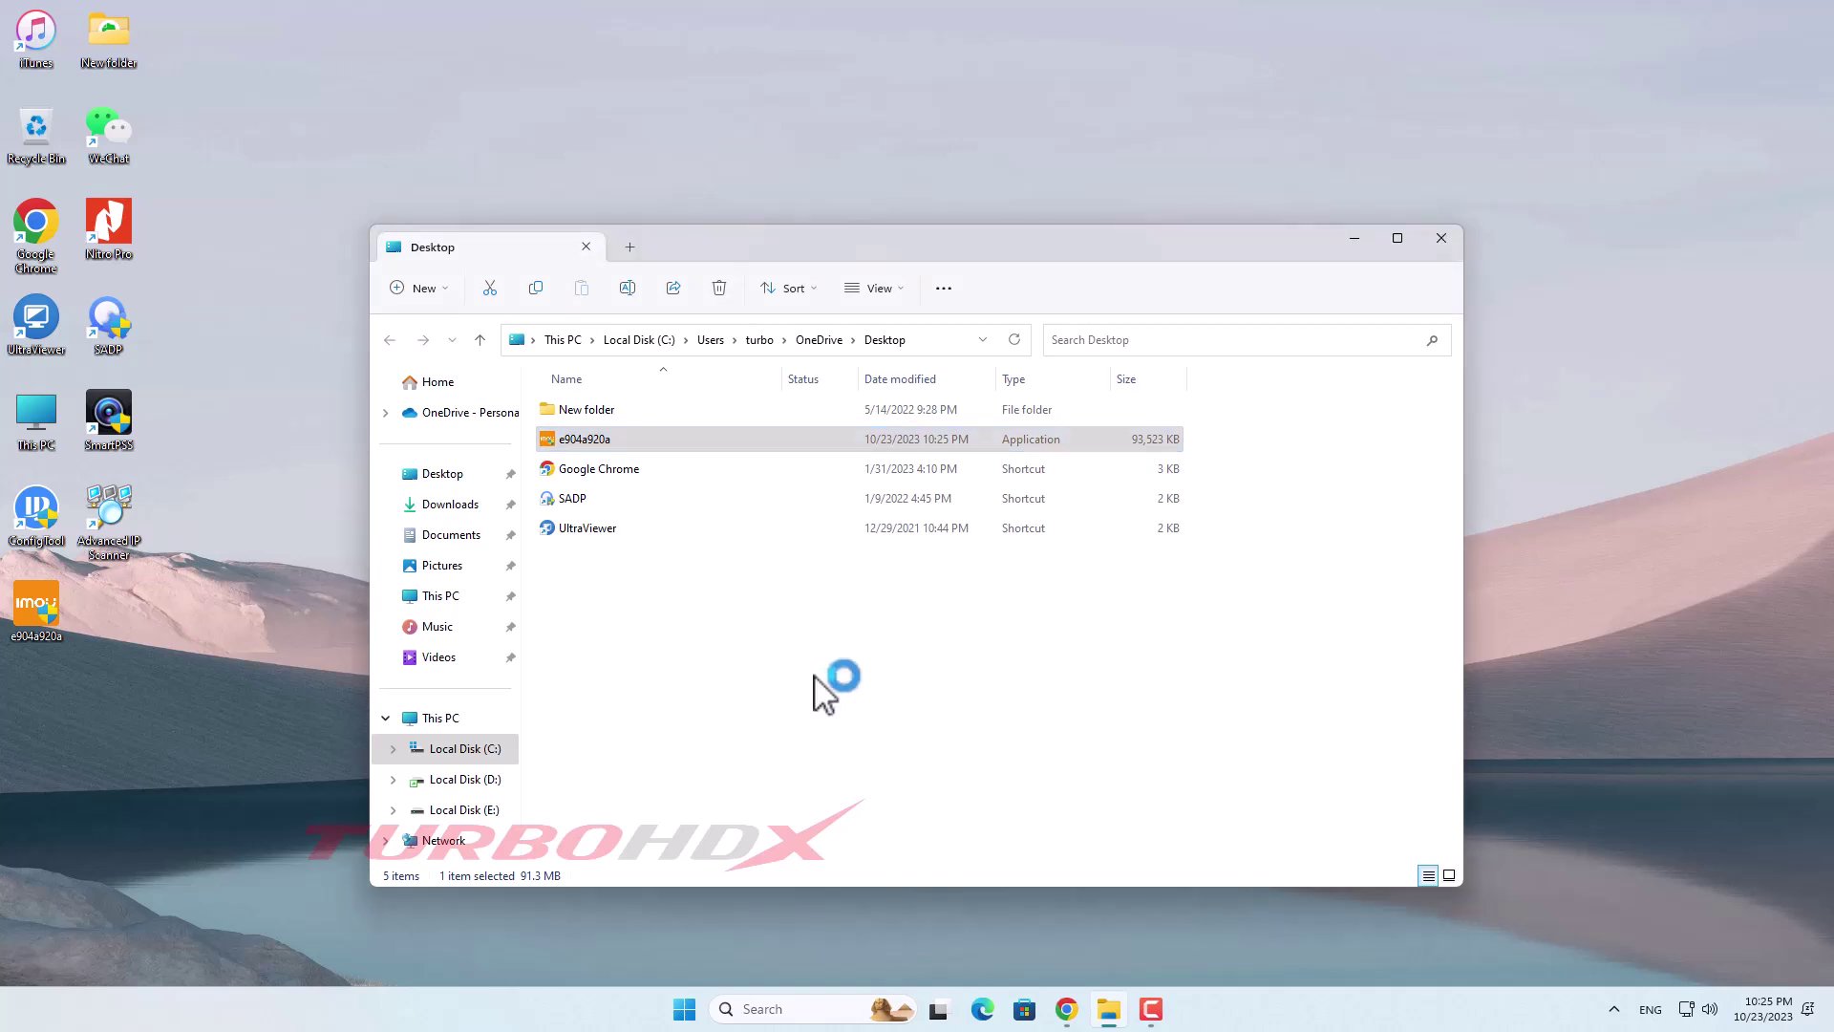
# Step: Hide the file window, accept the User Registration Protocol and reveal the custom installation options
pyautogui.click(1350, 240)
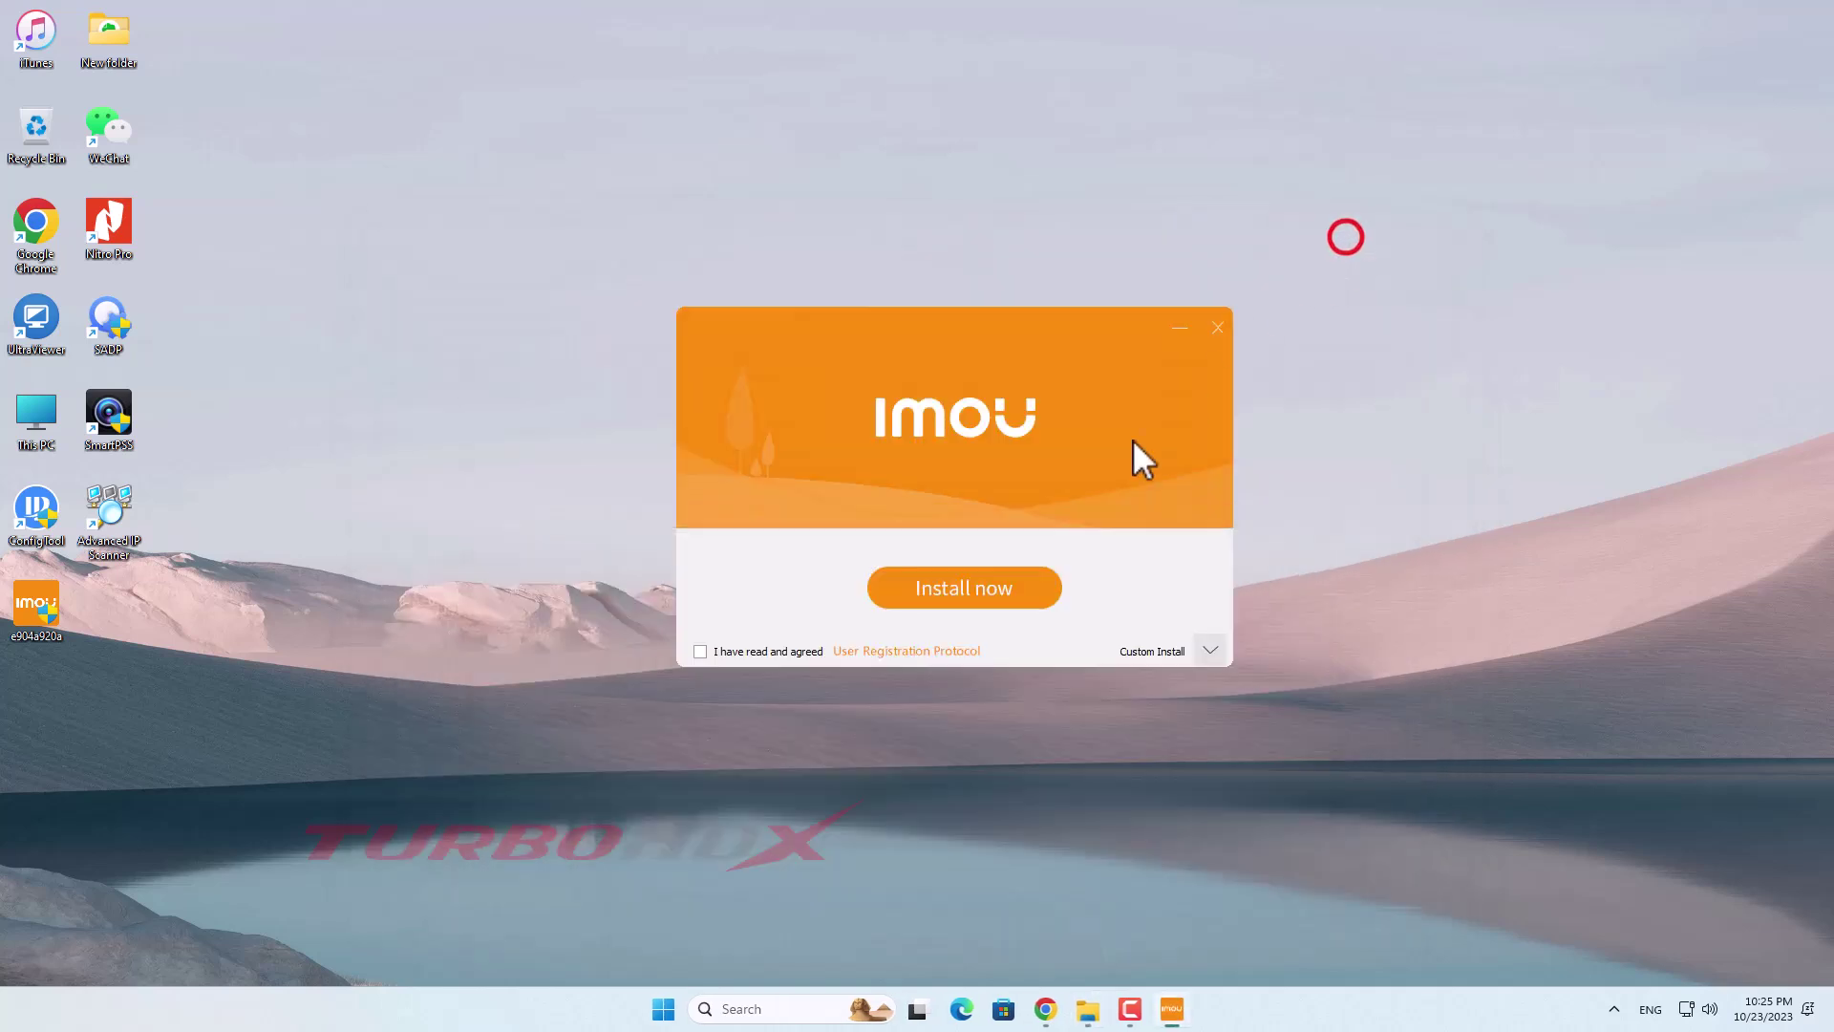
pyautogui.click(700, 651)
pyautogui.click(1207, 651)
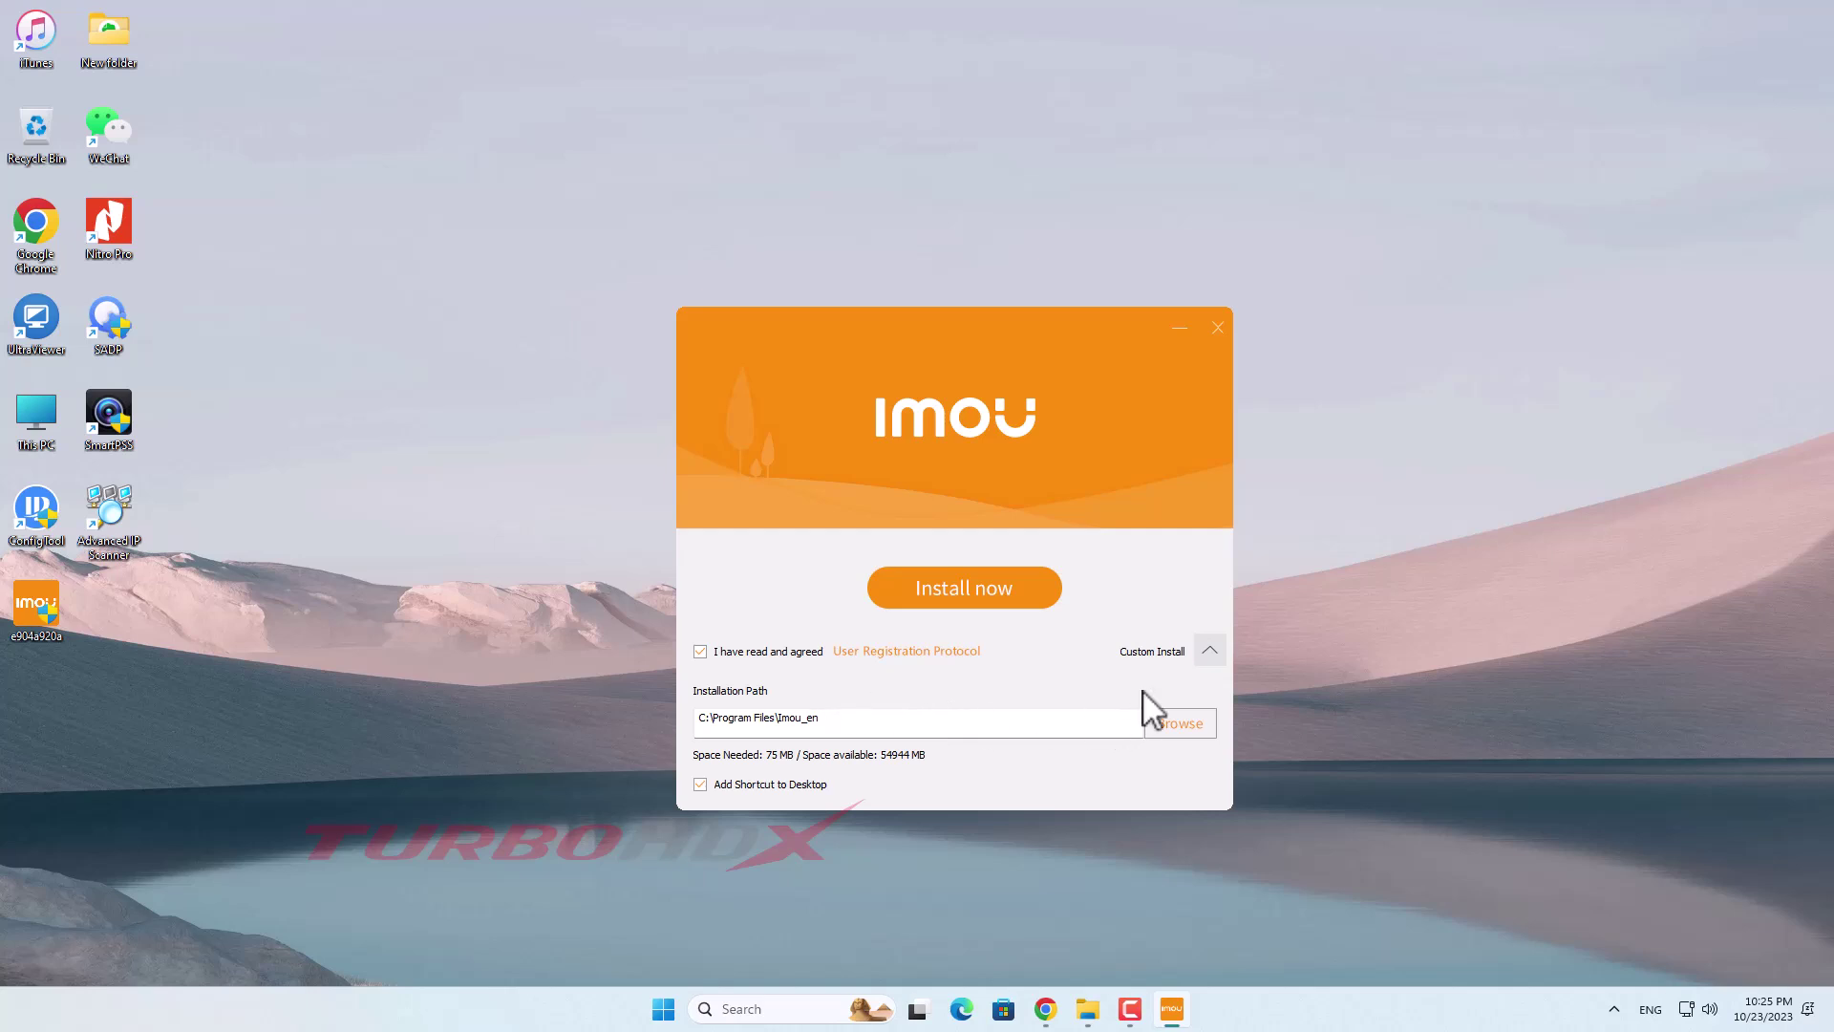
# Step: Install the Imou client and finish setup with Experience now to launch it
pyautogui.click(943, 585)
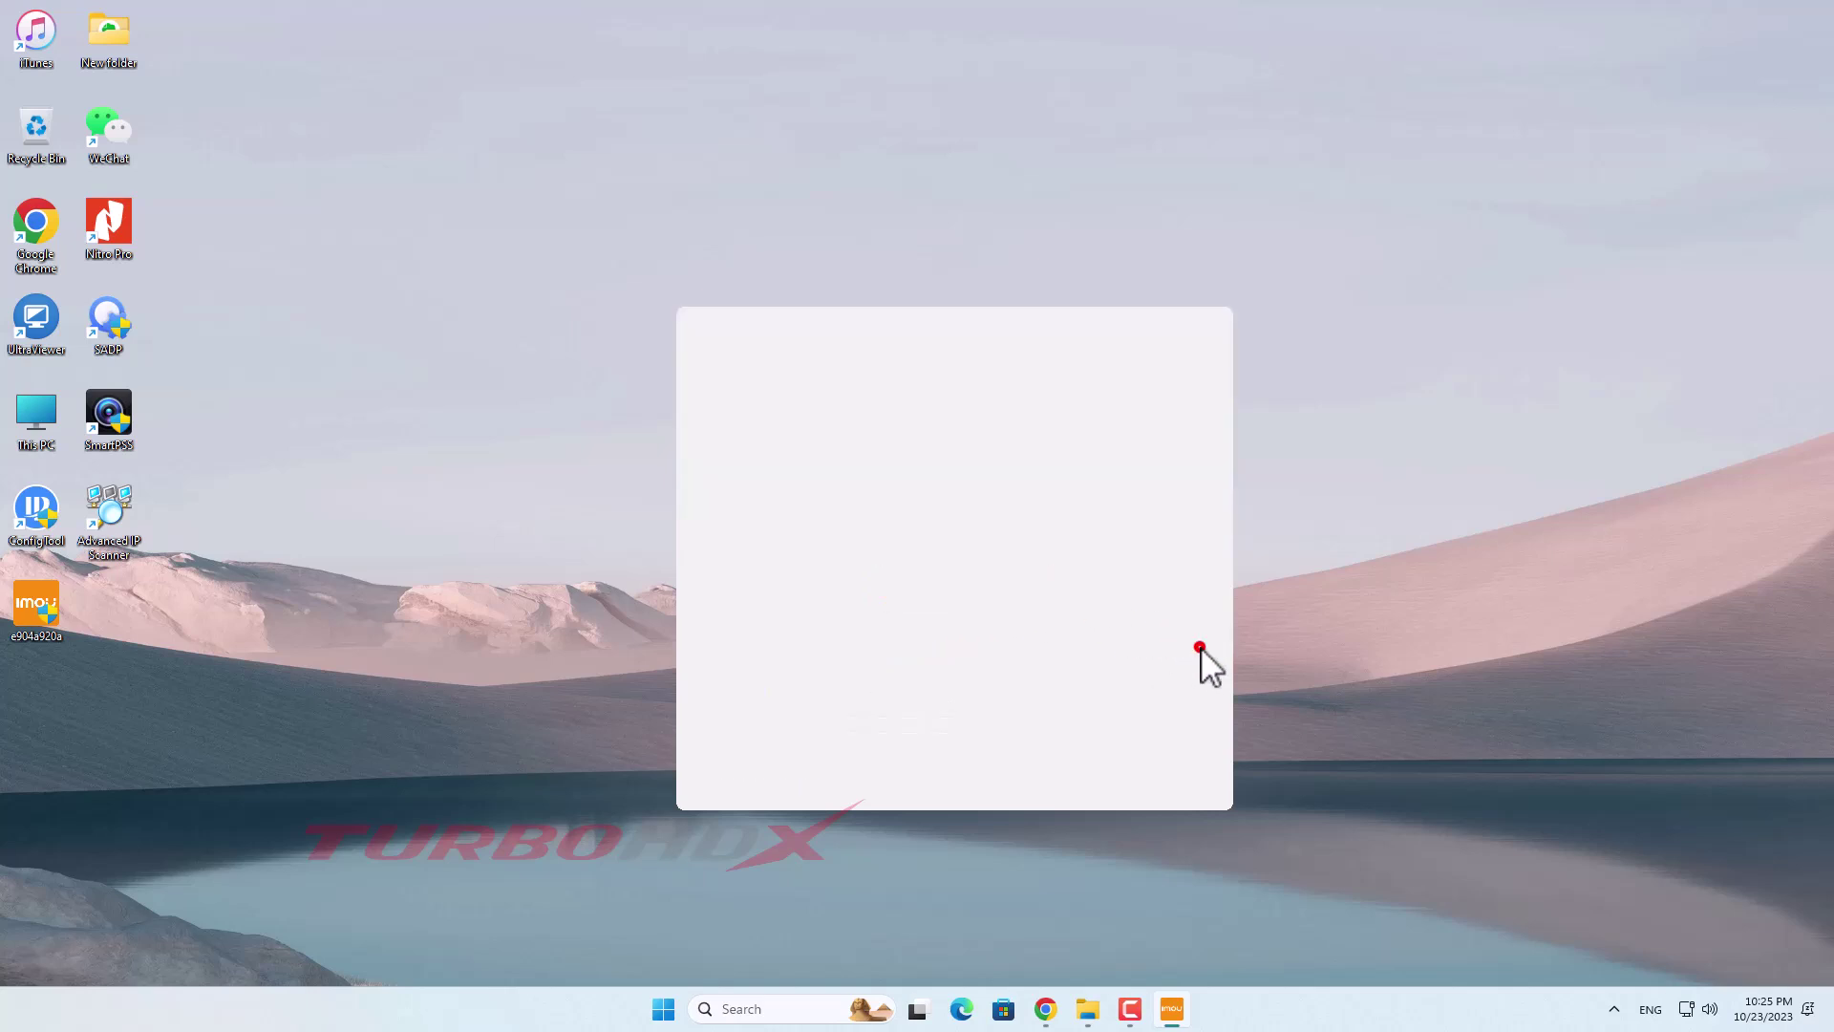
pyautogui.click(961, 595)
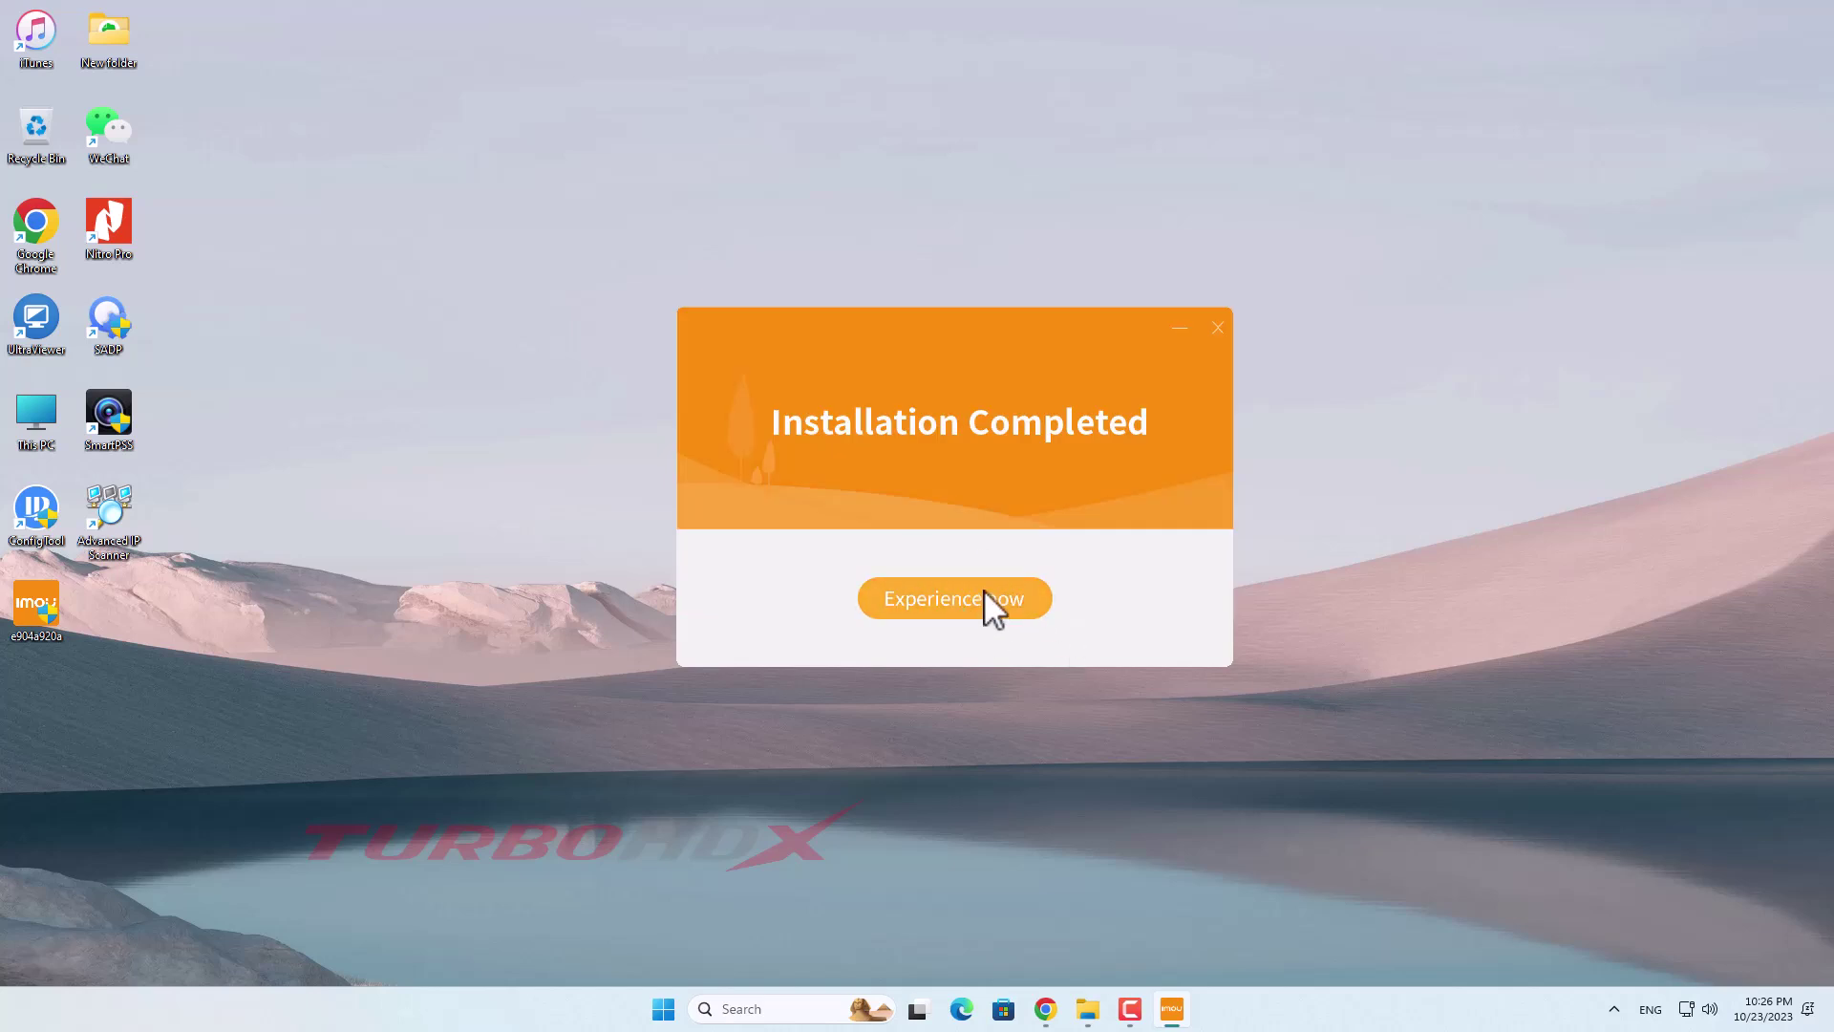
pyautogui.click(981, 590)
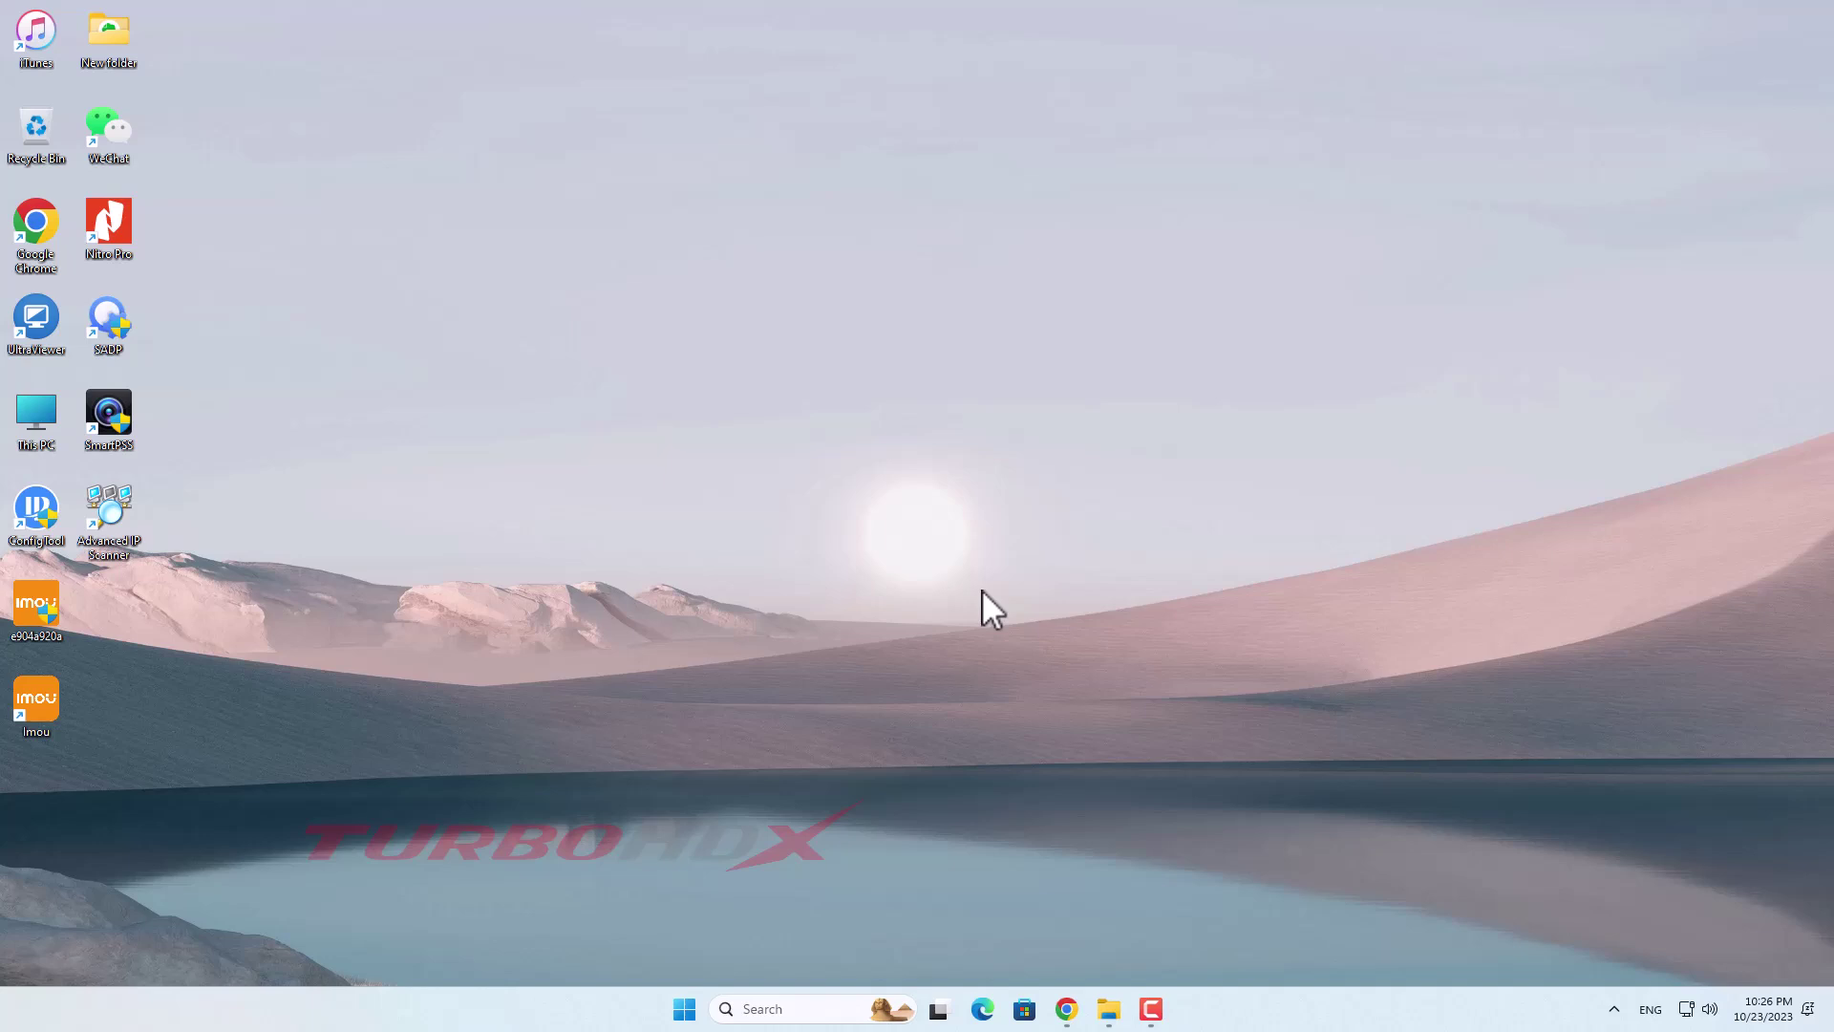
# Step: Launch Imou, reposition its desktop shortcut and accept the updated privacy policy
pyautogui.doubleClick(41, 700)
pyautogui.moveTo(45, 695); pyautogui.dragTo(263, 619)
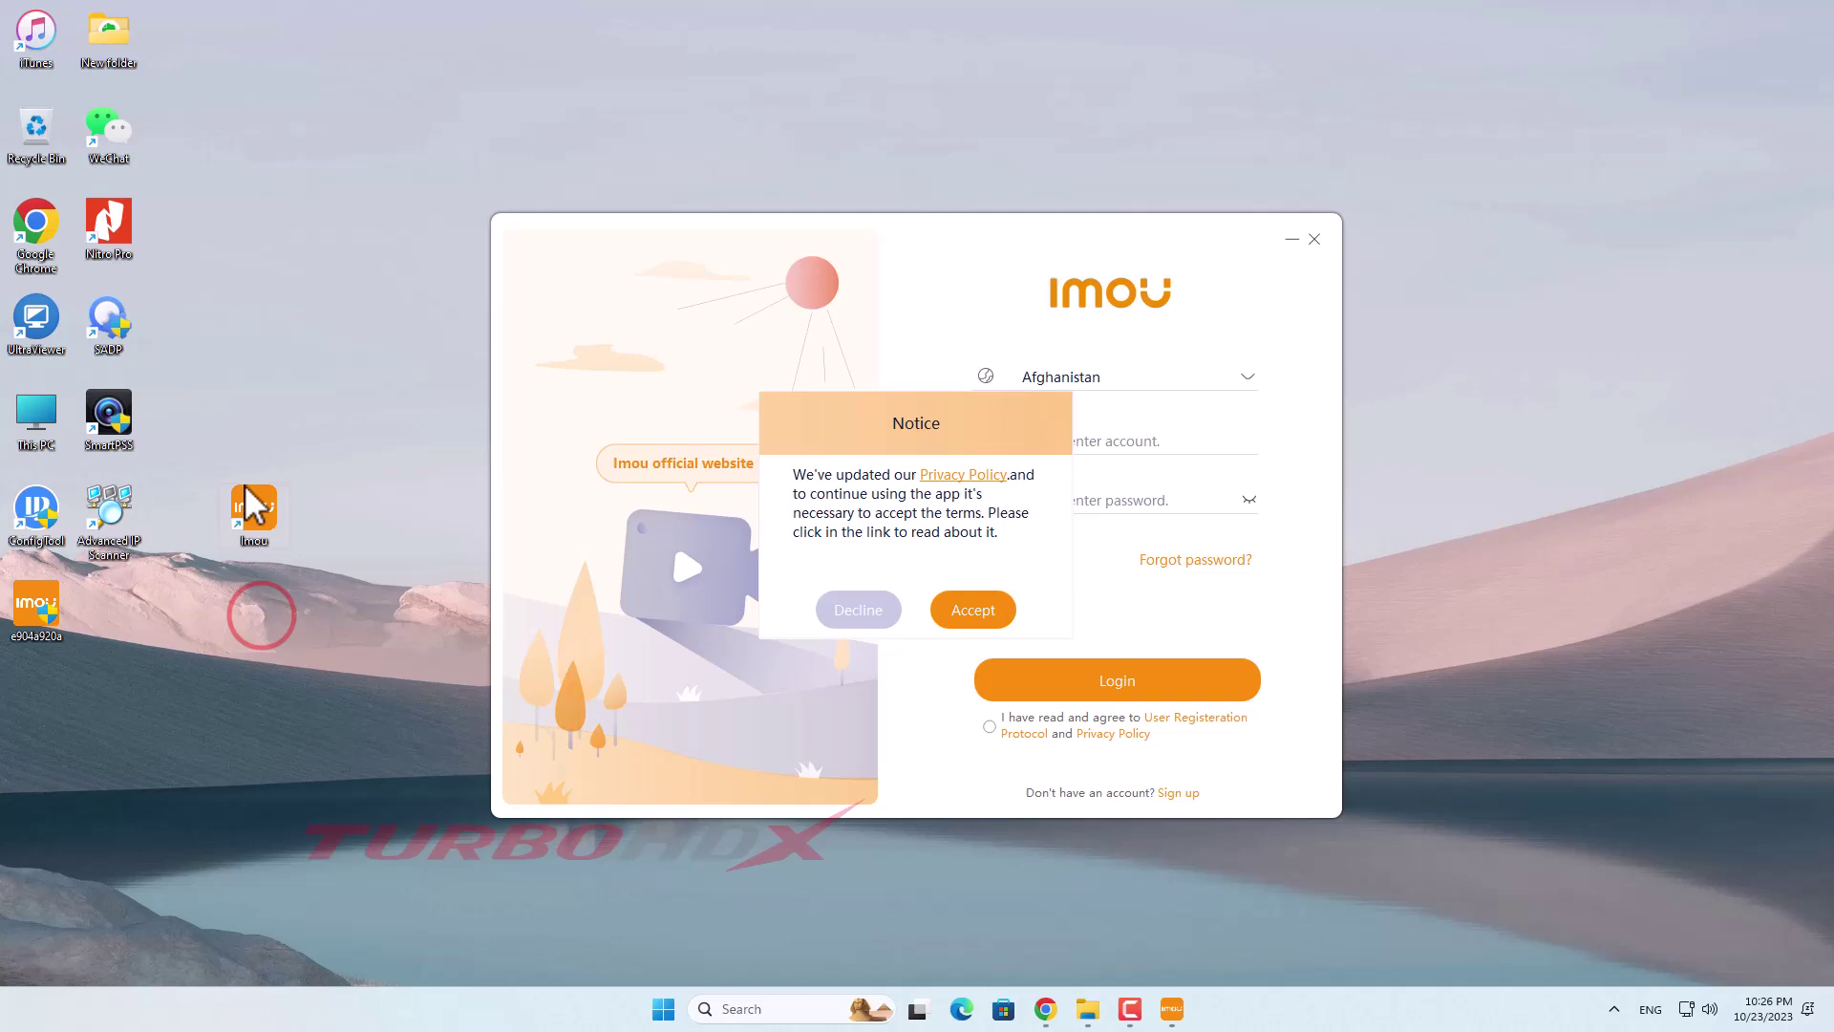
pyautogui.moveTo(233, 538); pyautogui.dragTo(233, 502)
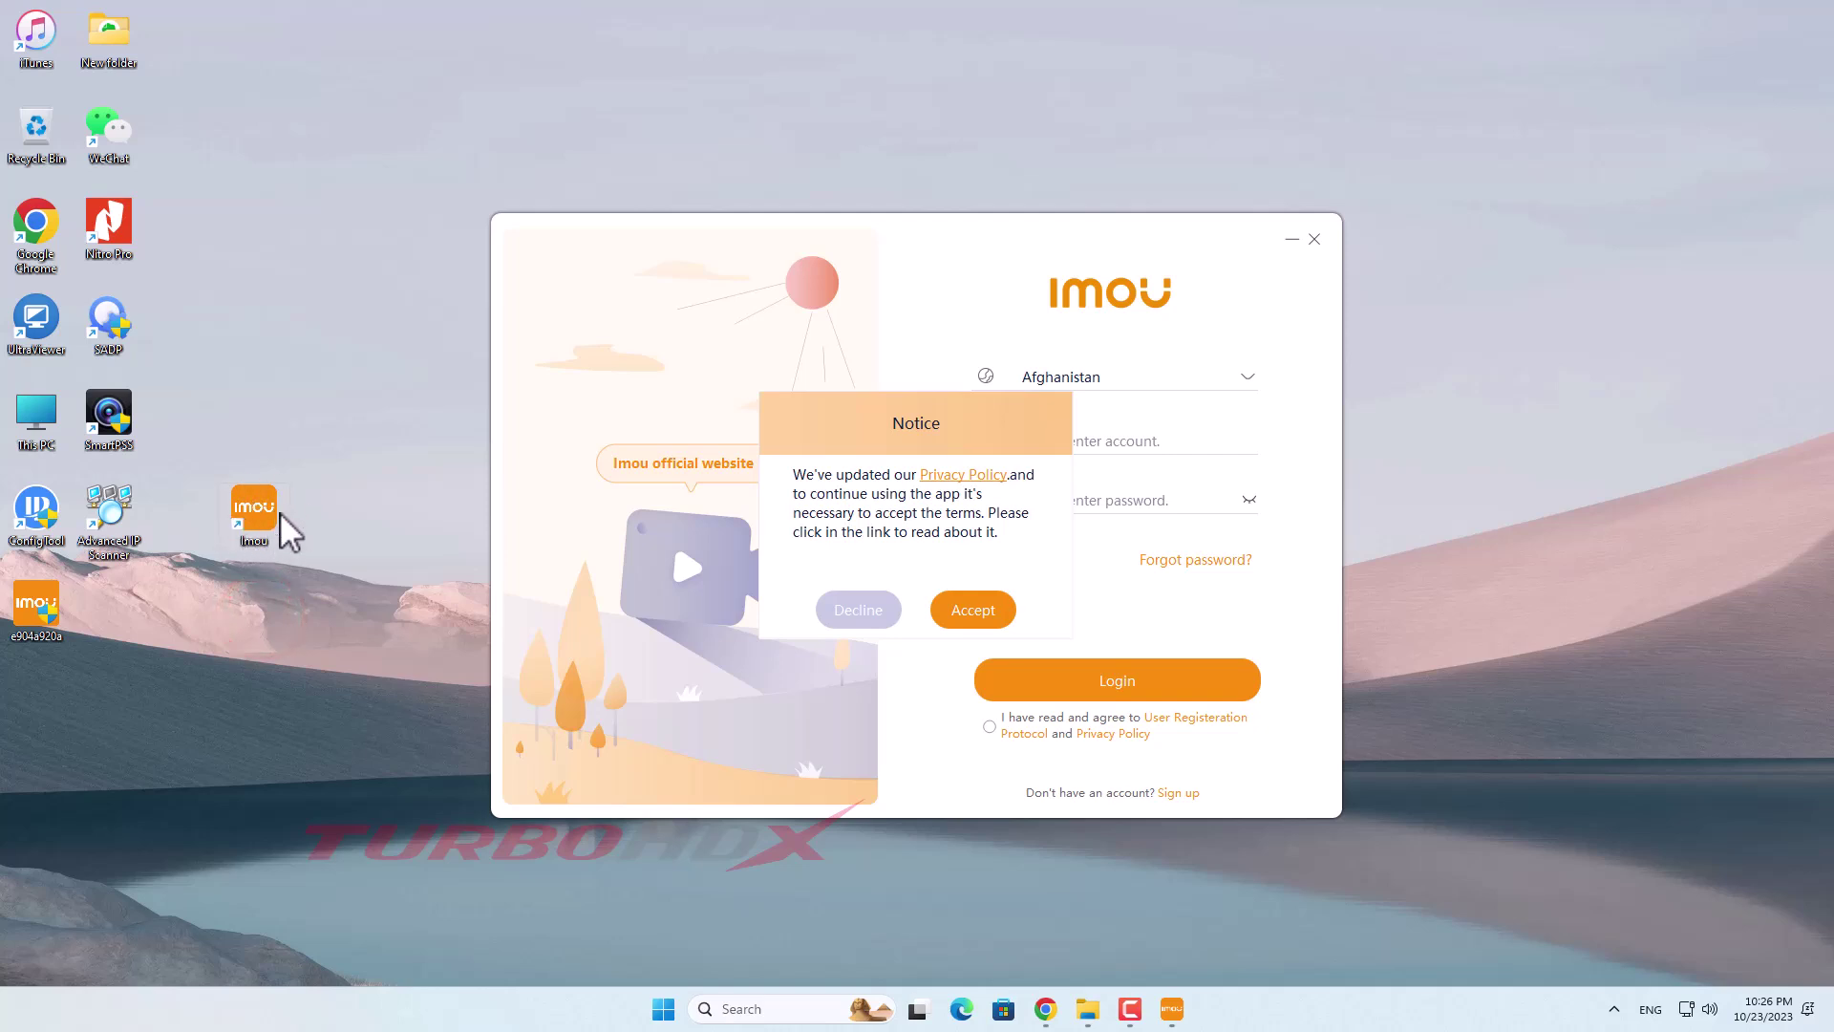
pyautogui.click(971, 616)
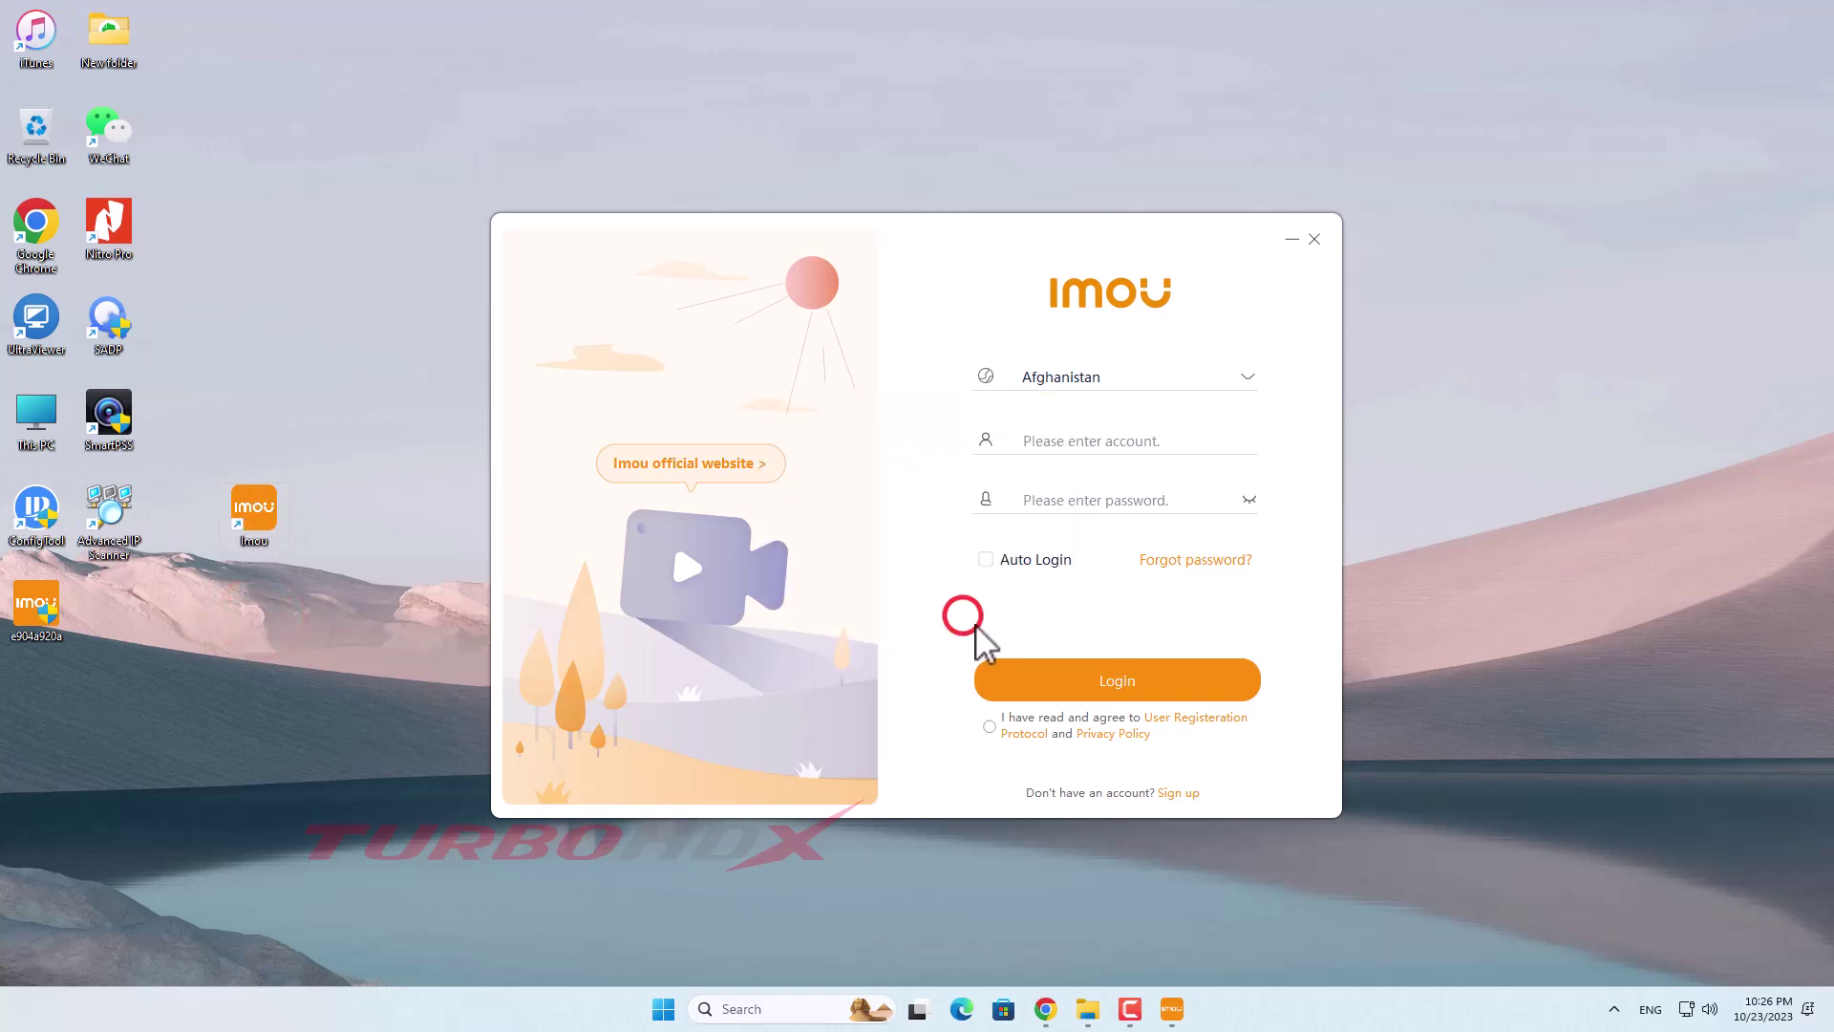
# Step: Choose the Việt Nam(+84) region and fill in the account name and password
pyautogui.click(1239, 377)
pyautogui.scroll(-10, 1101, 480)
pyautogui.scroll(-5, 1097, 487)
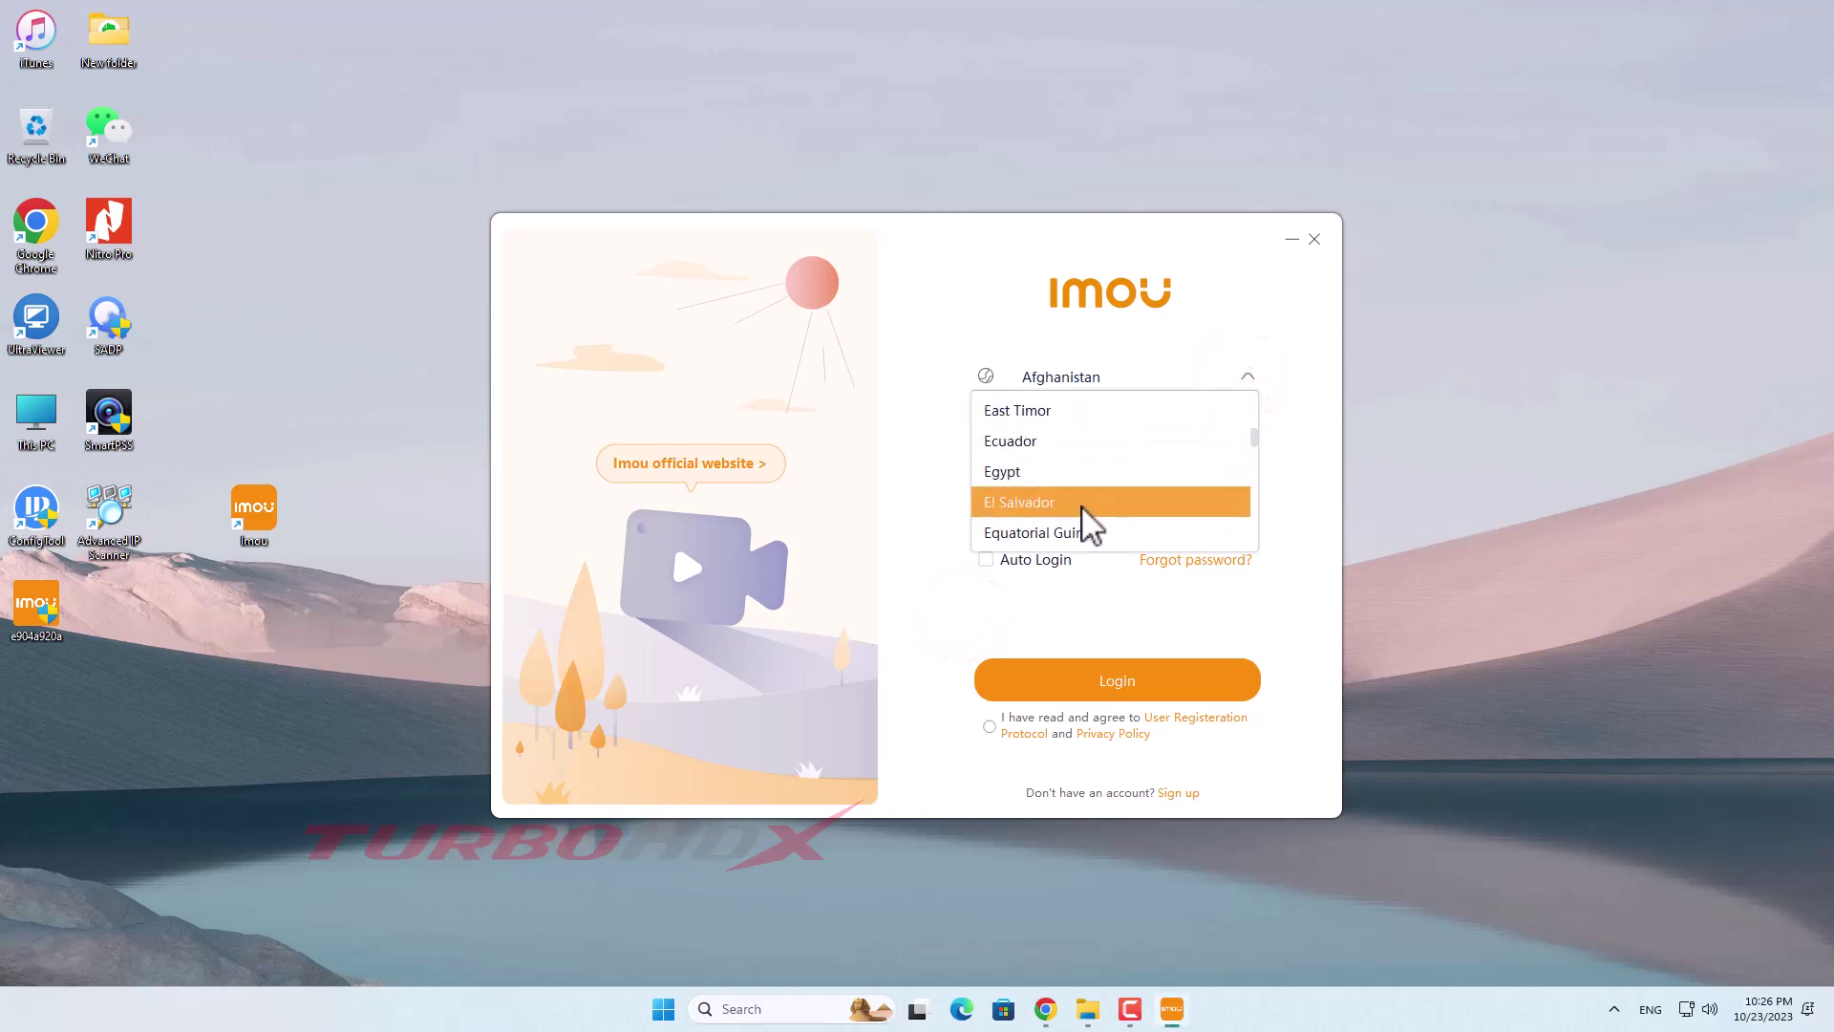
pyautogui.scroll(-15, 1101, 522)
pyautogui.scroll(-10, 1168, 516)
pyautogui.scroll(-10, 1203, 503)
pyautogui.scroll(2, 1188, 490)
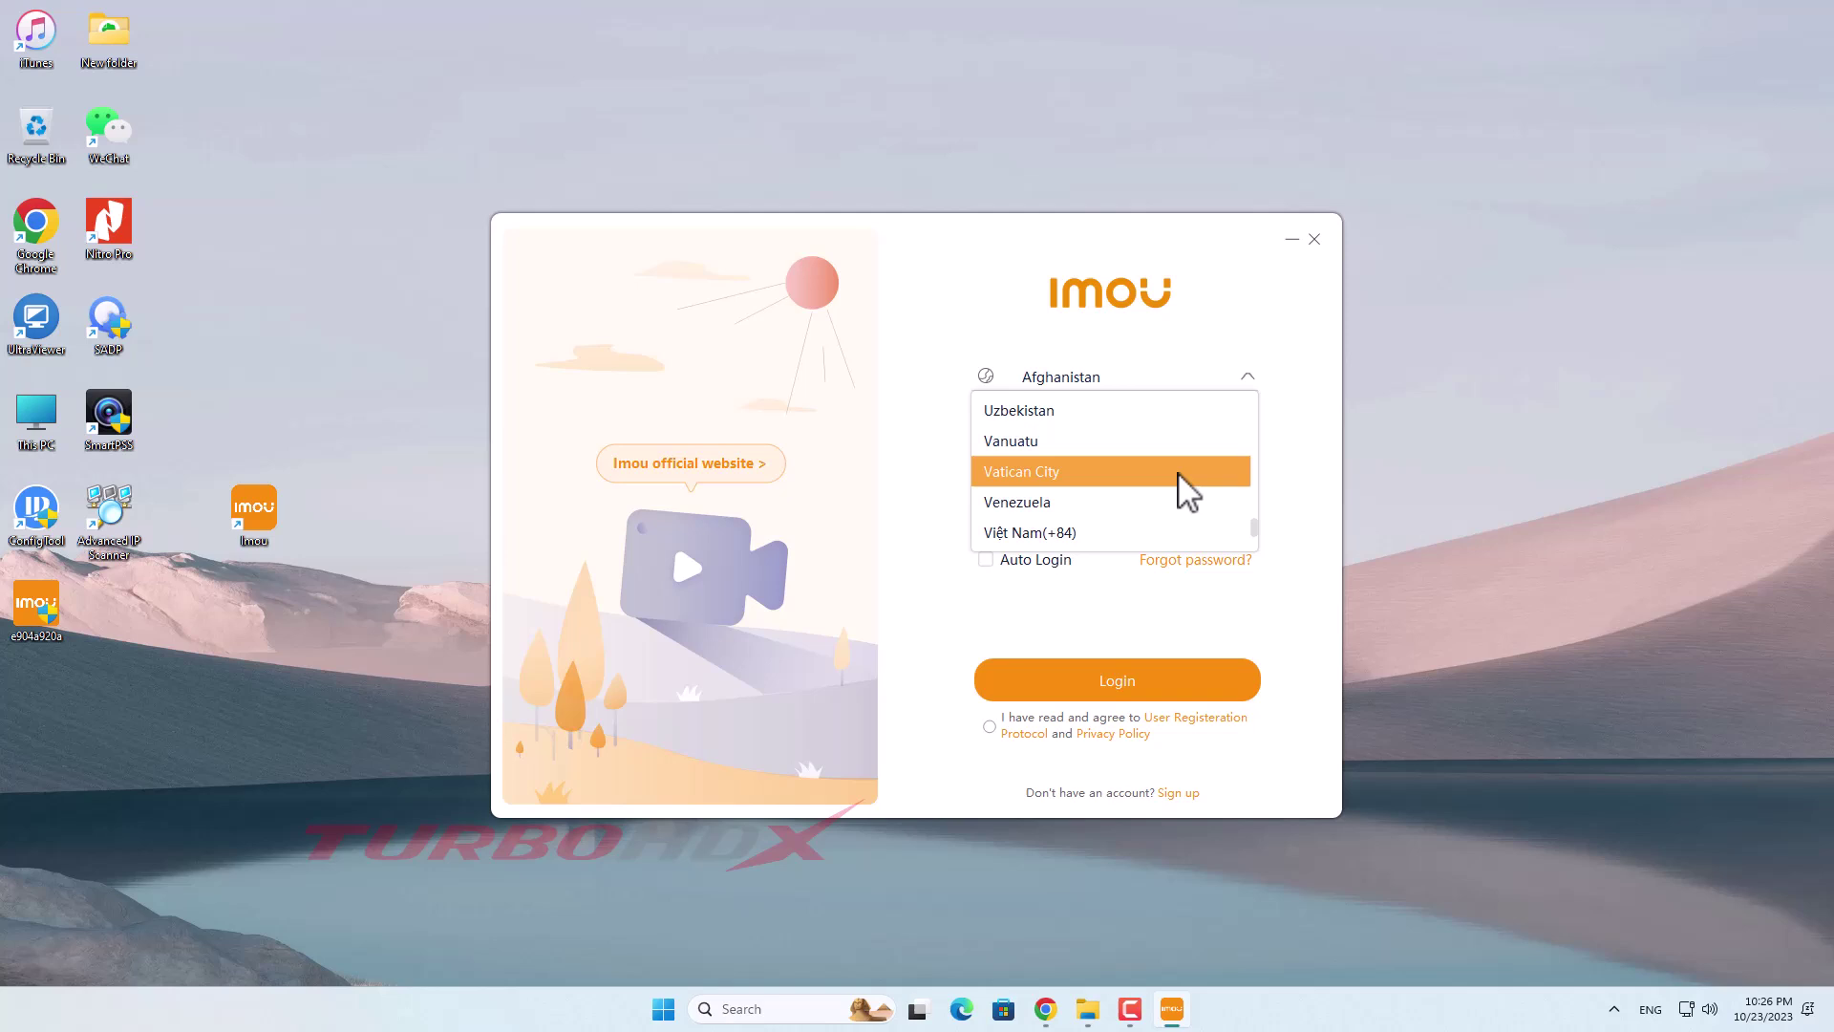
pyautogui.click(1033, 532)
pyautogui.click(1112, 446)
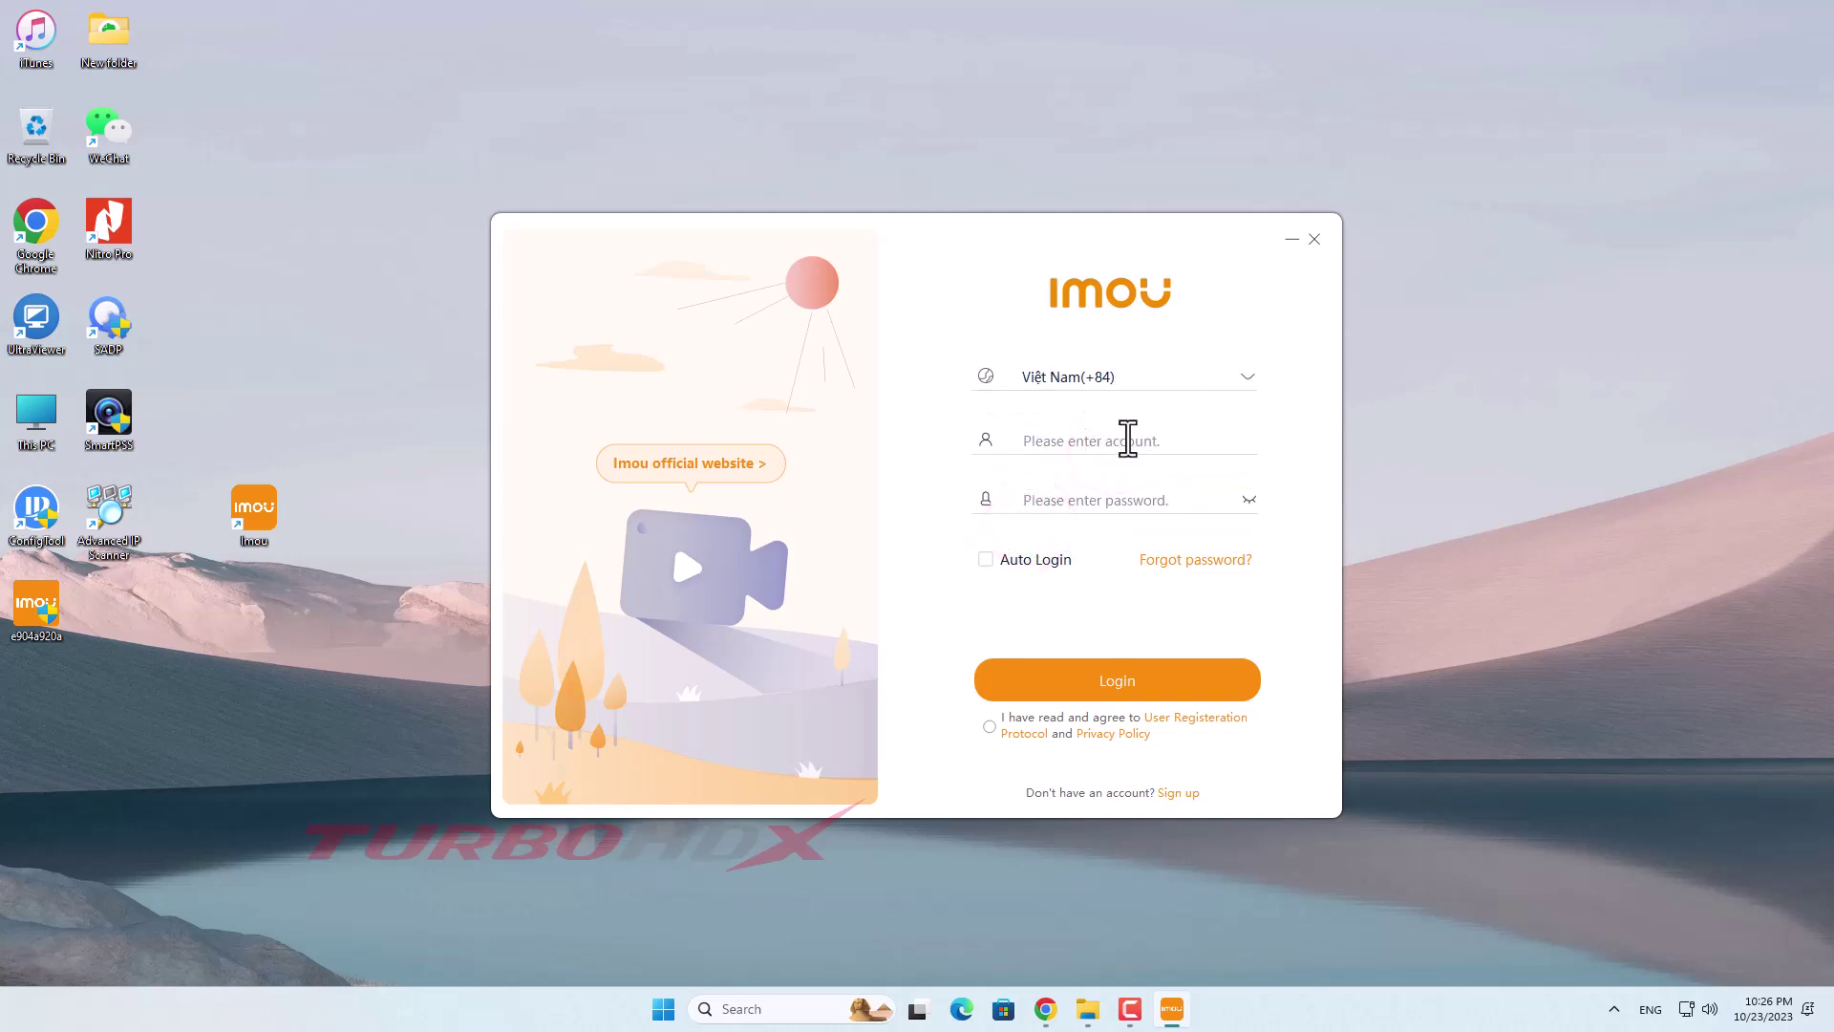
pyautogui.click(1132, 441)
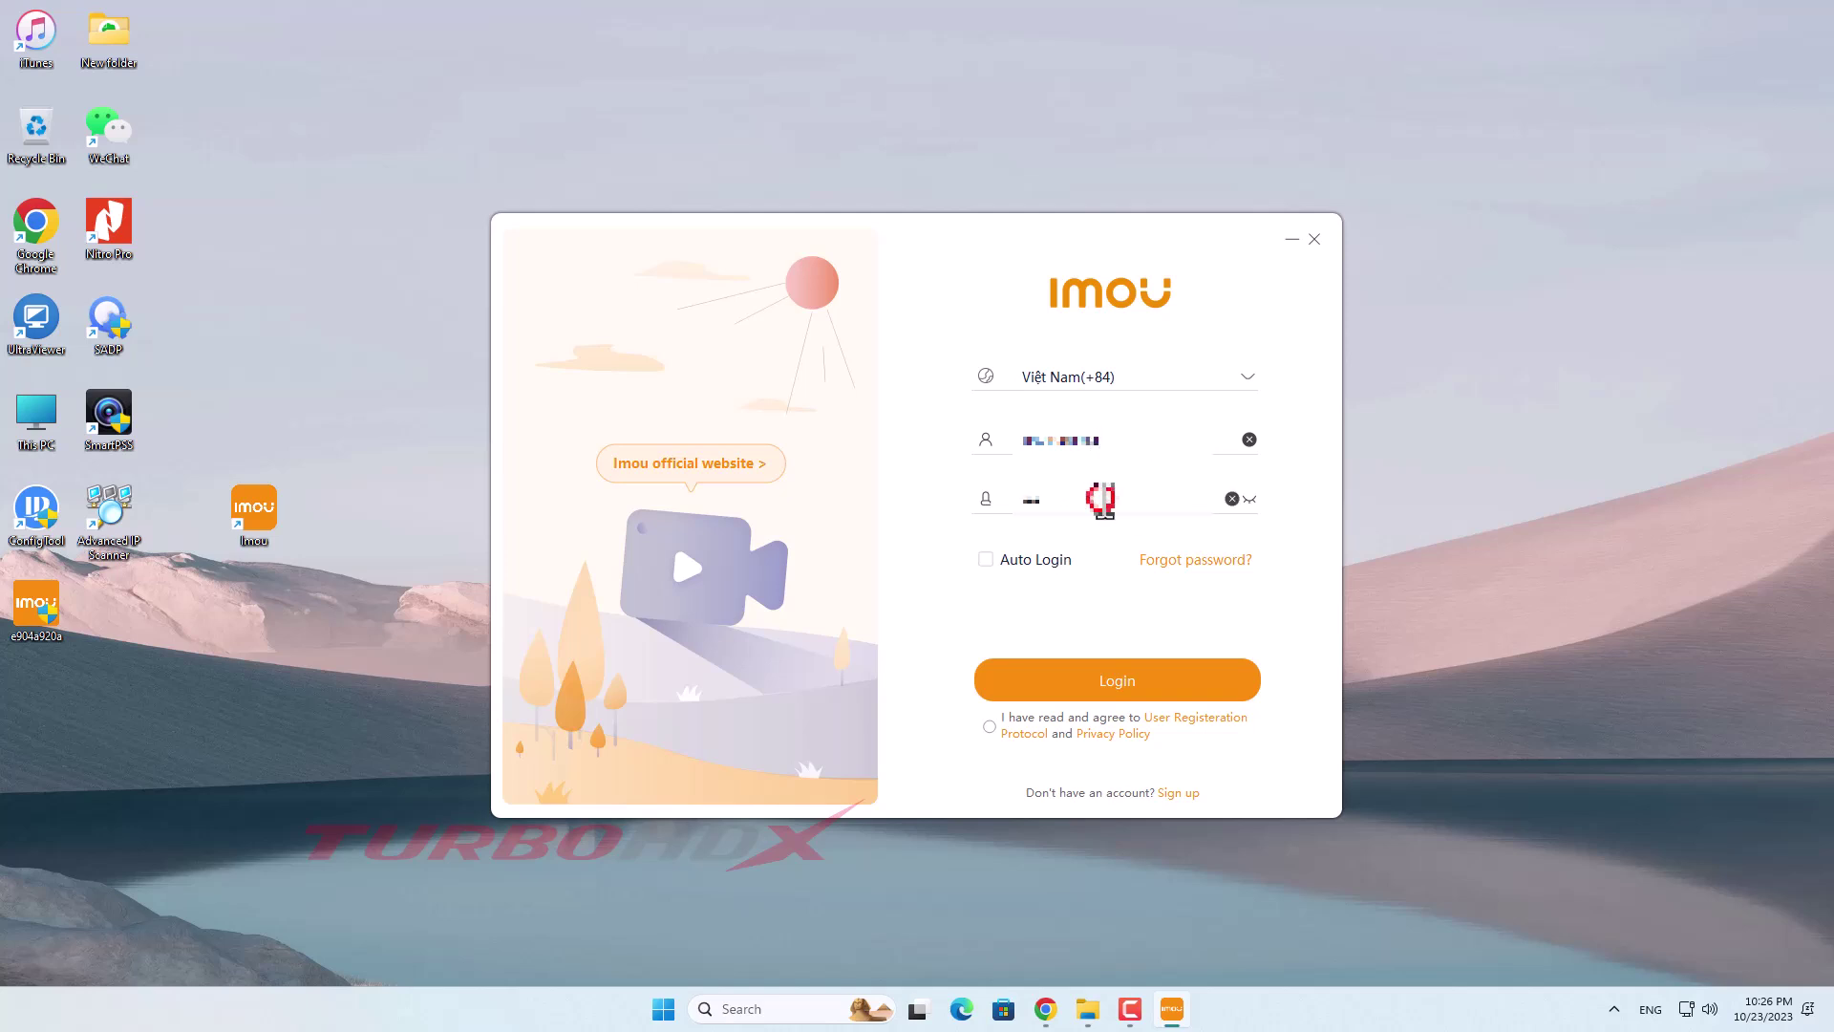
# Step: Enable Auto Login, agree to the registration terms and privacy policy, and sign in
pyautogui.click(988, 562)
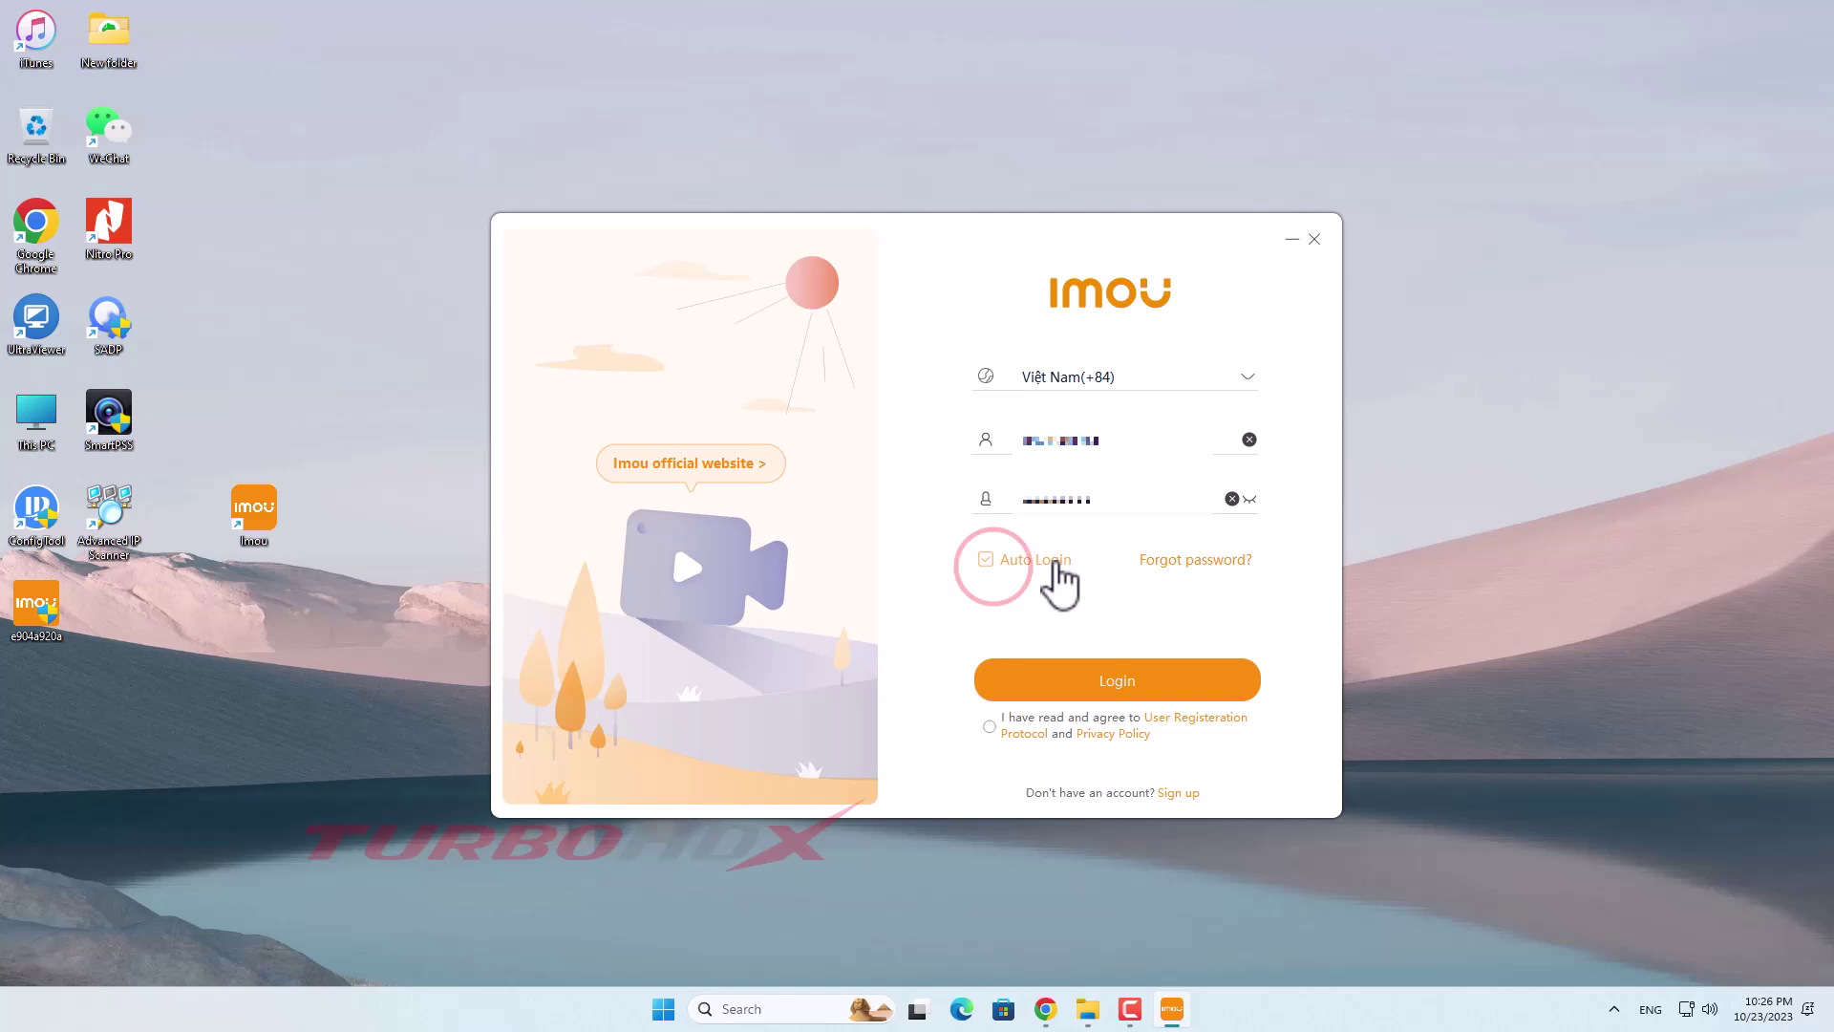
pyautogui.click(989, 726)
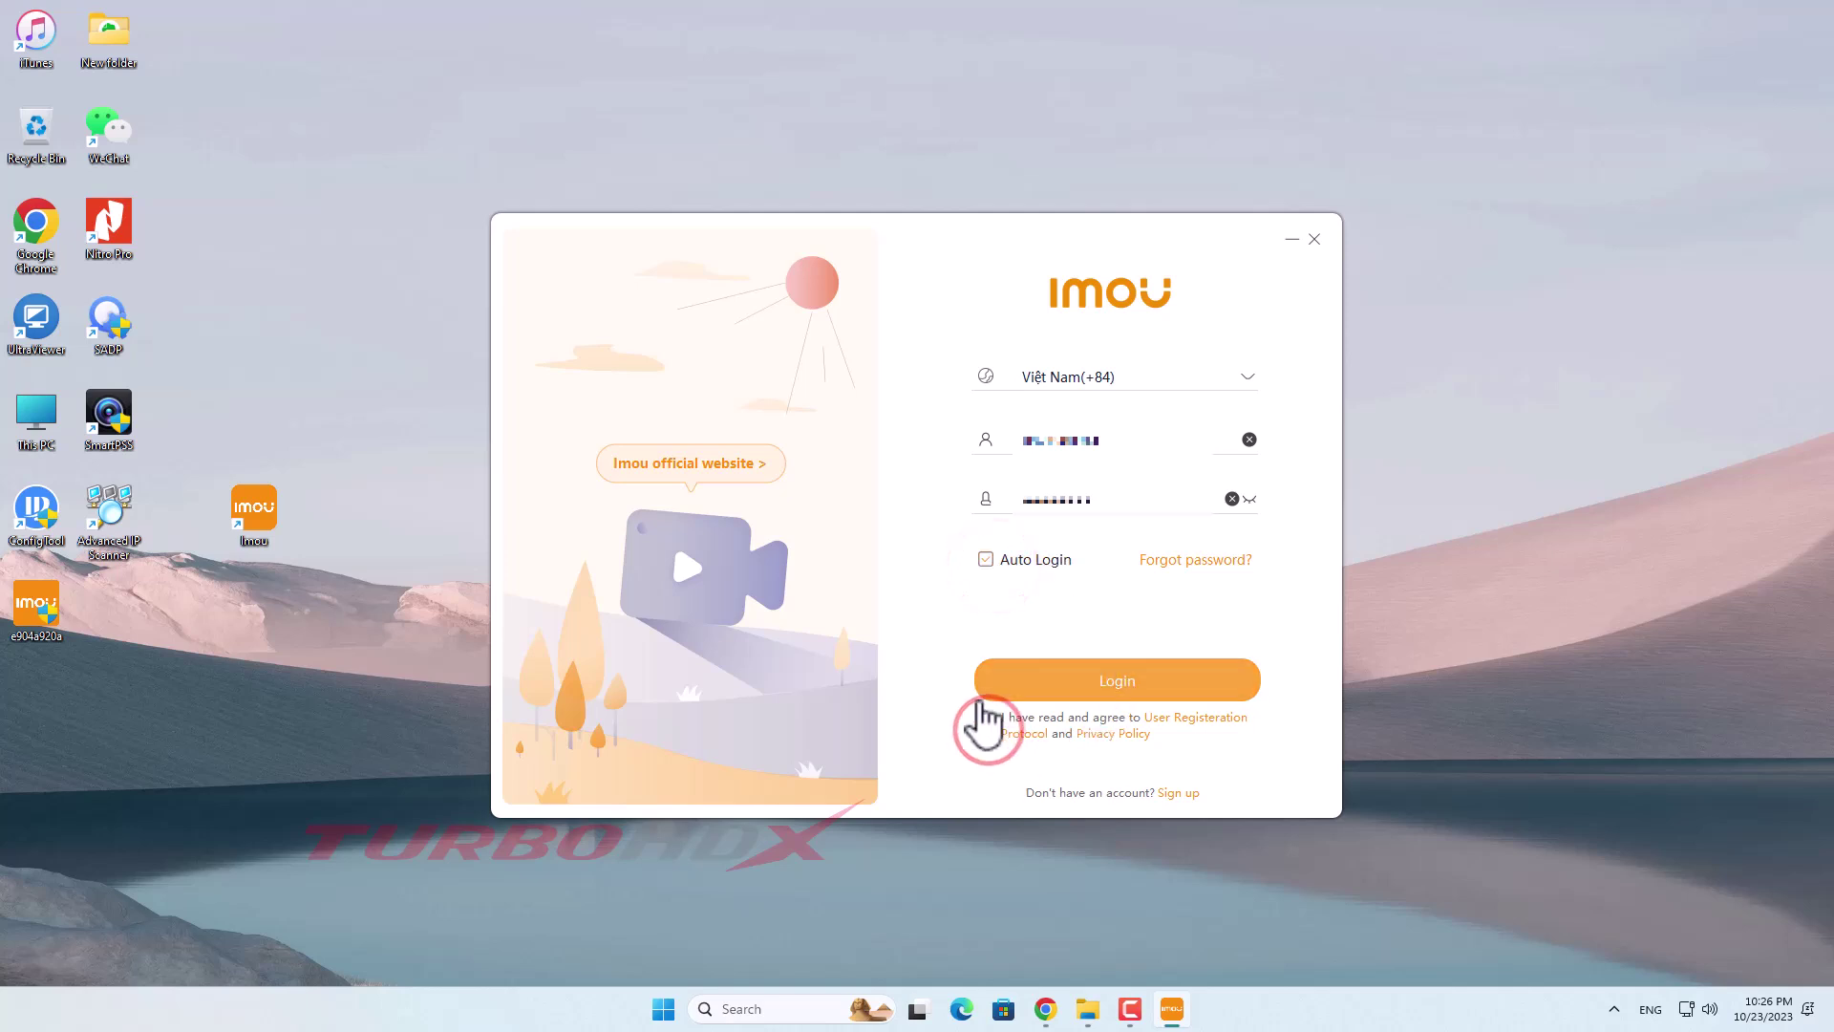
pyautogui.click(1139, 685)
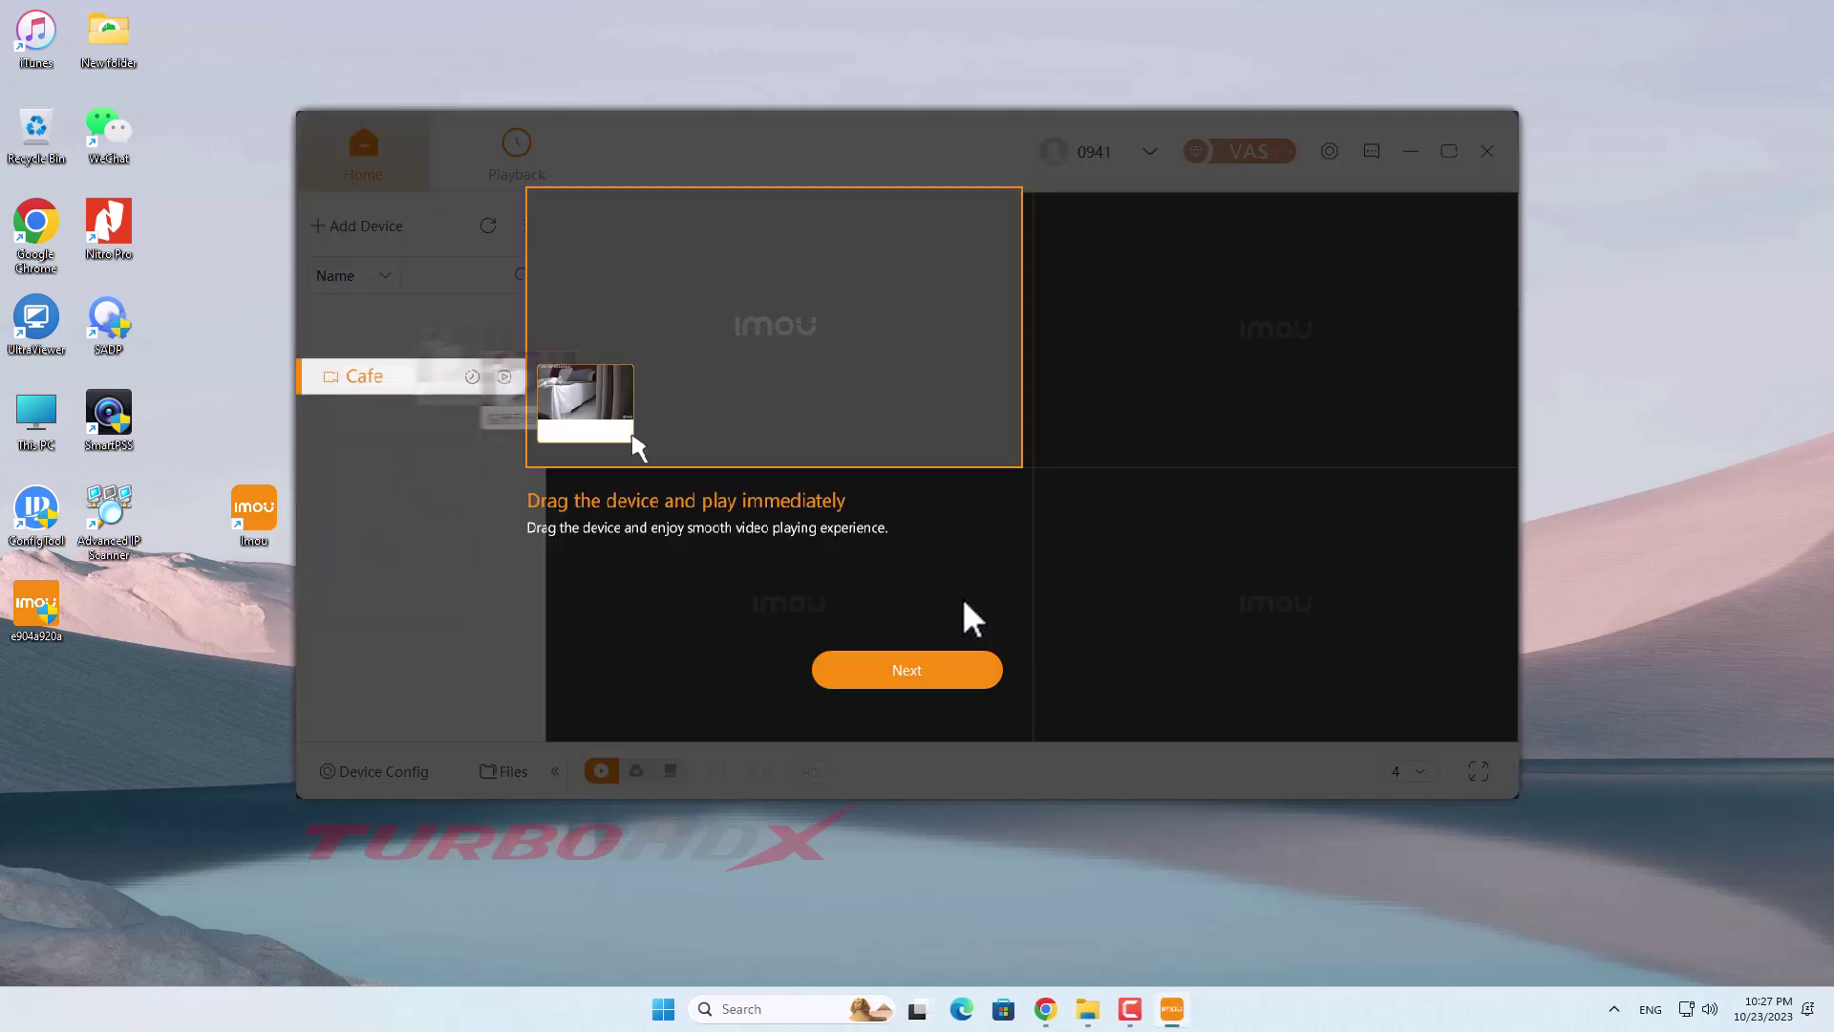
# Step: Dismiss the drag-device and More Operations tips to reach the live-view window
pyautogui.click(921, 667)
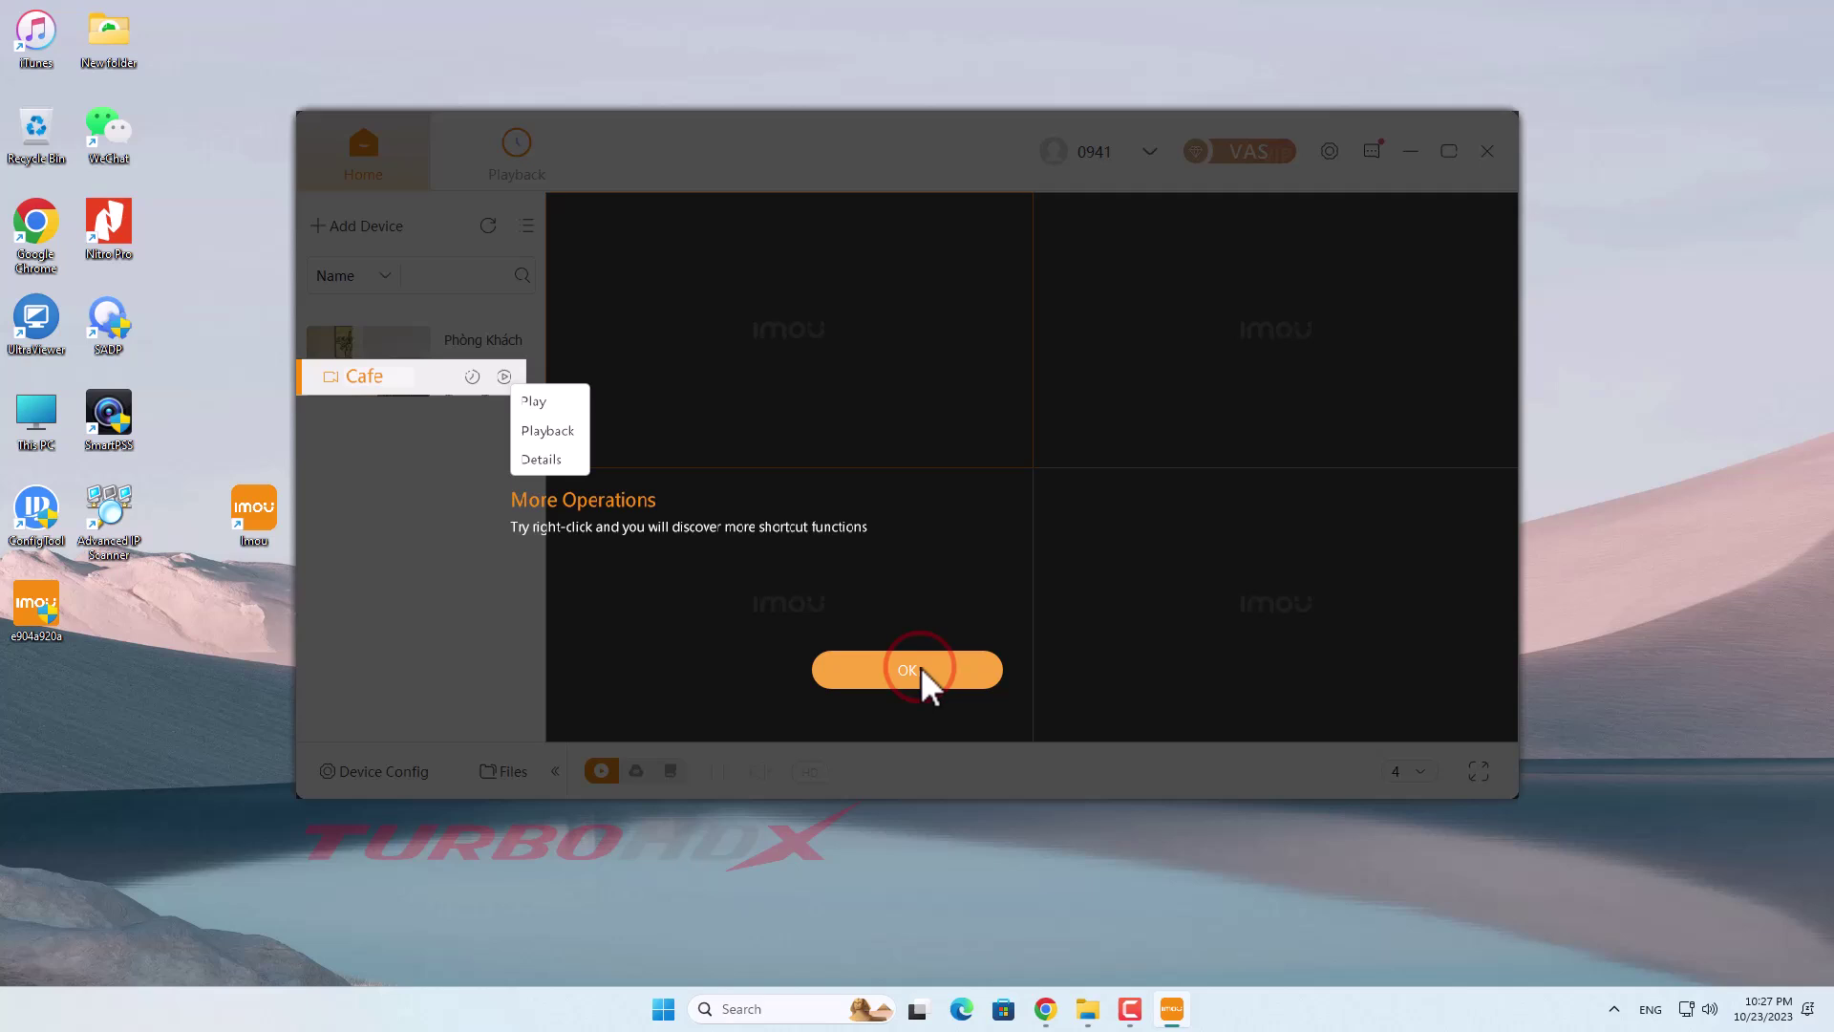
pyautogui.click(921, 667)
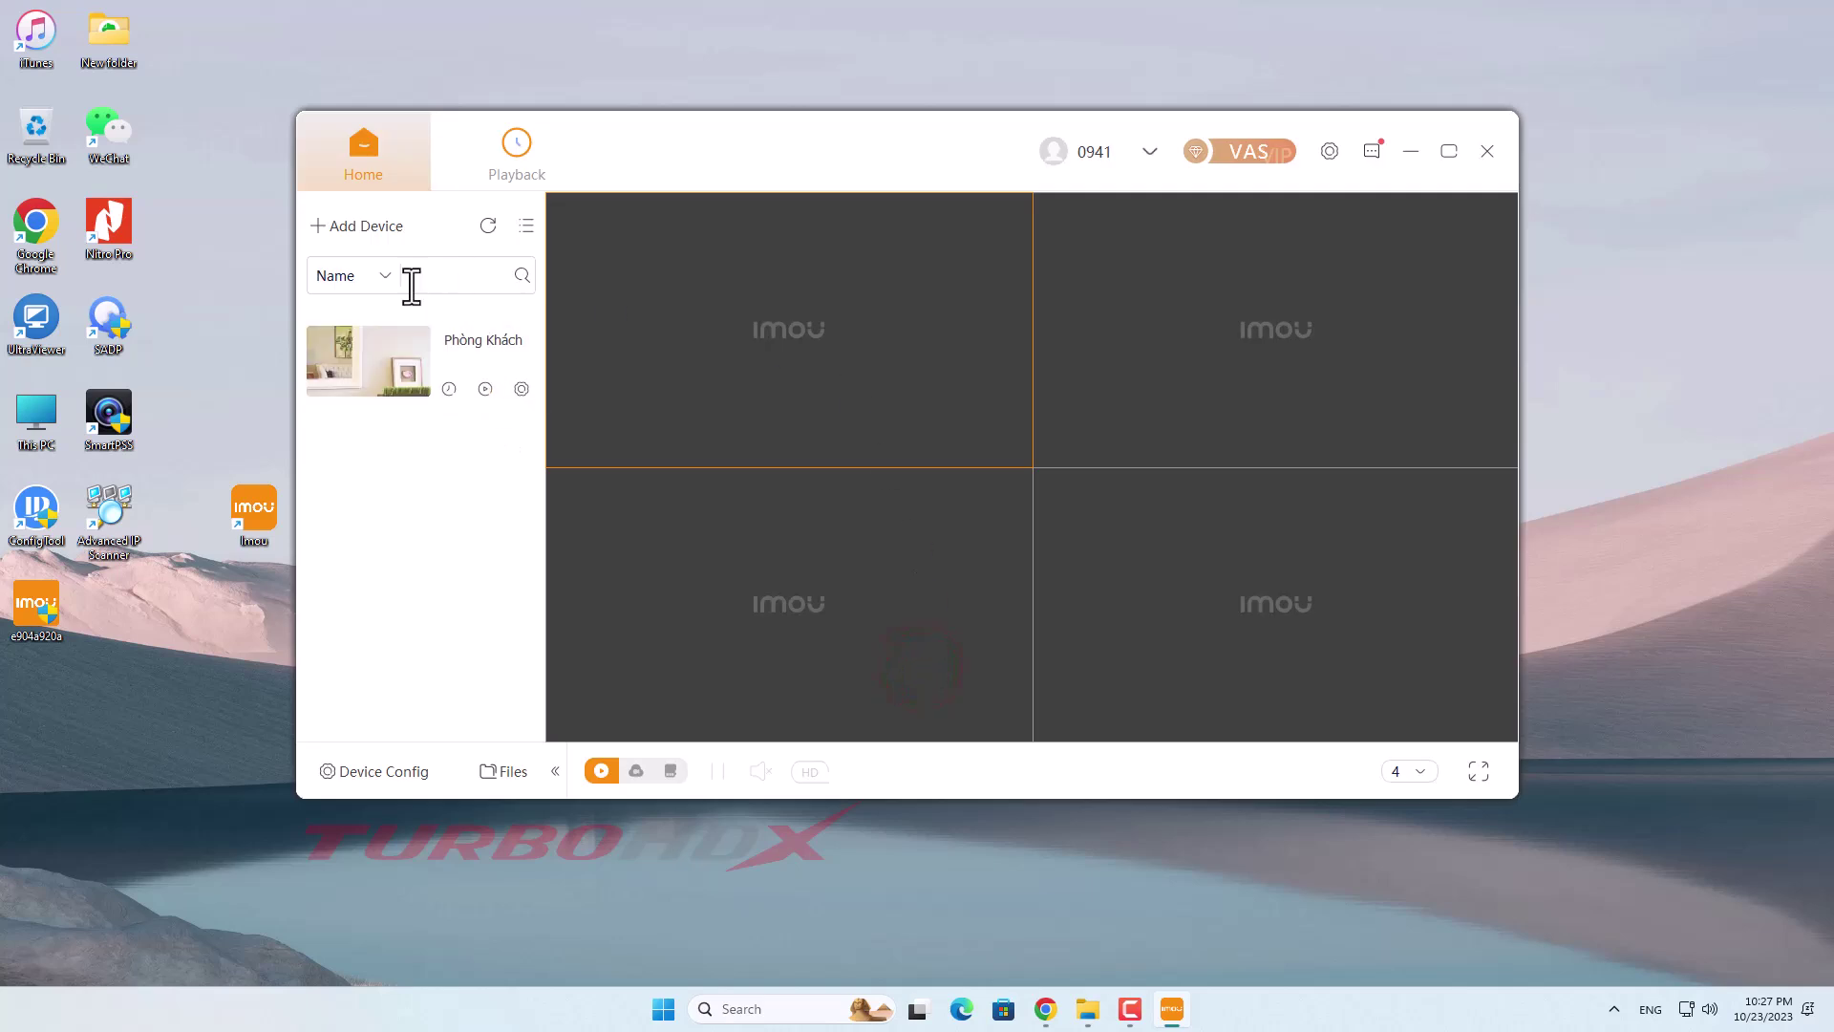
pyautogui.moveTo(368, 362)
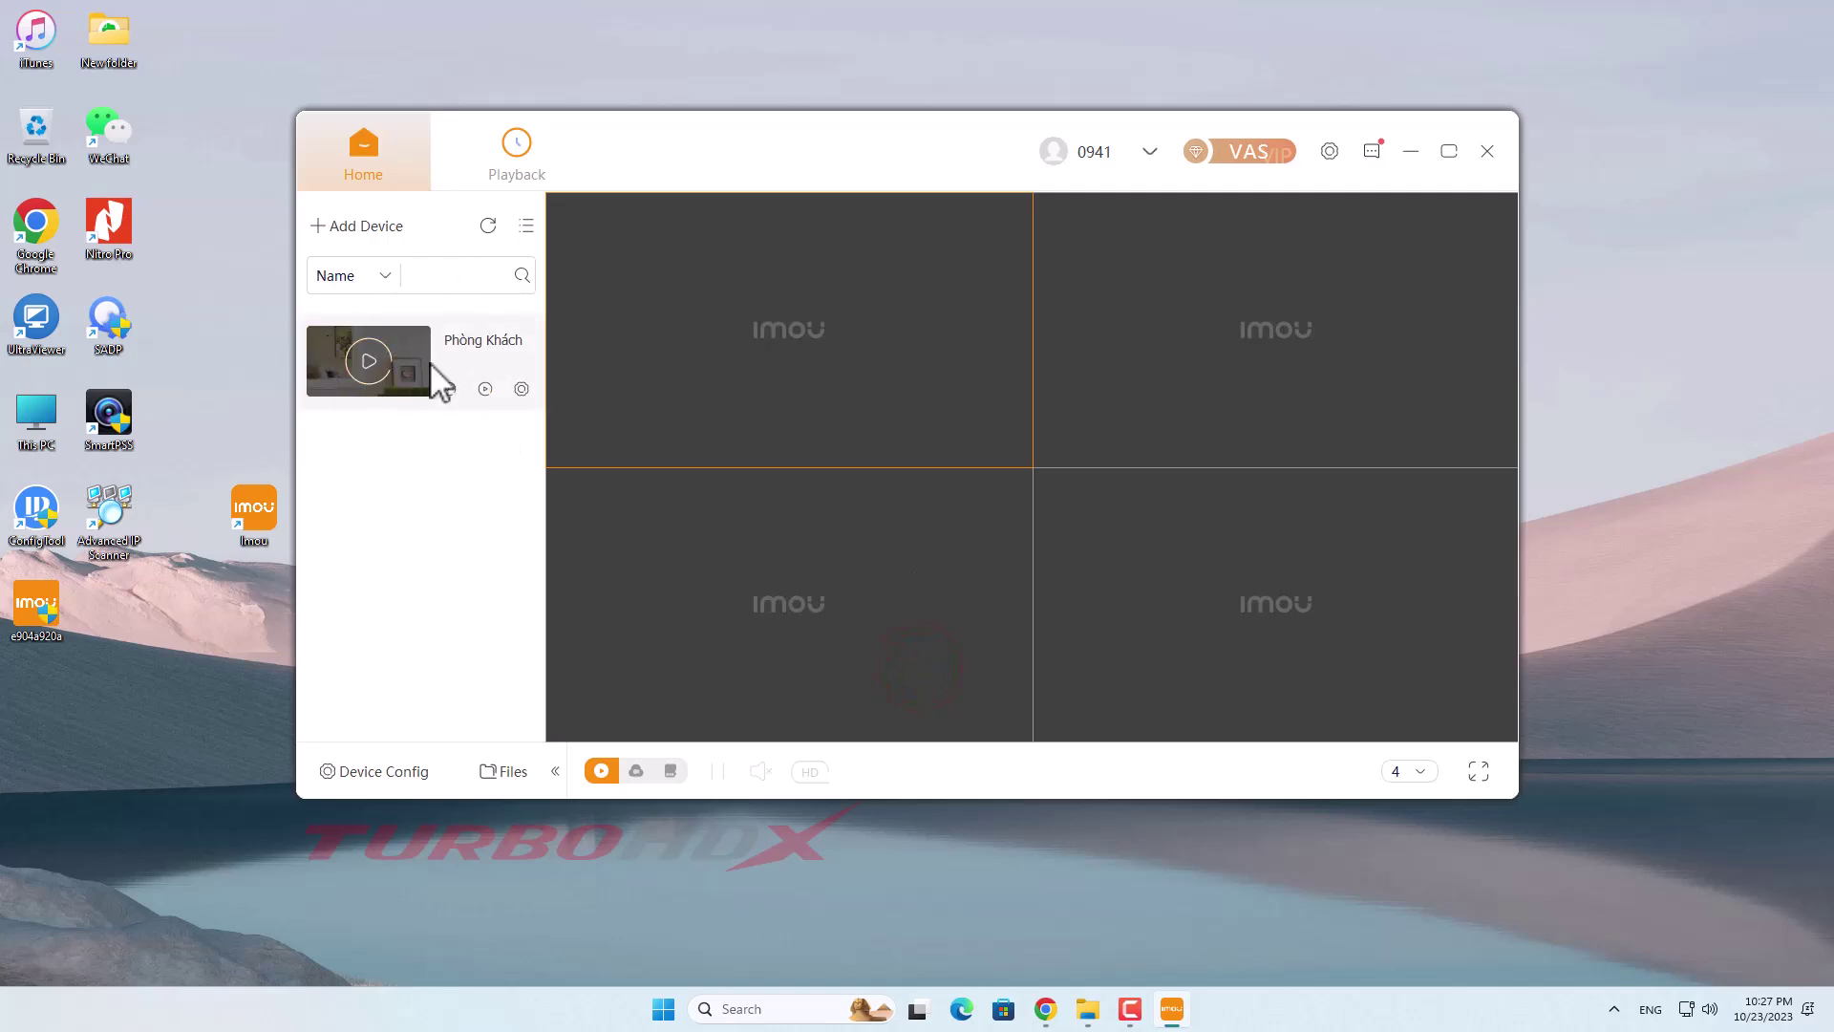
# Step: Start live video from Phòng Khách, then open its recorded playback page
pyautogui.click(390, 372)
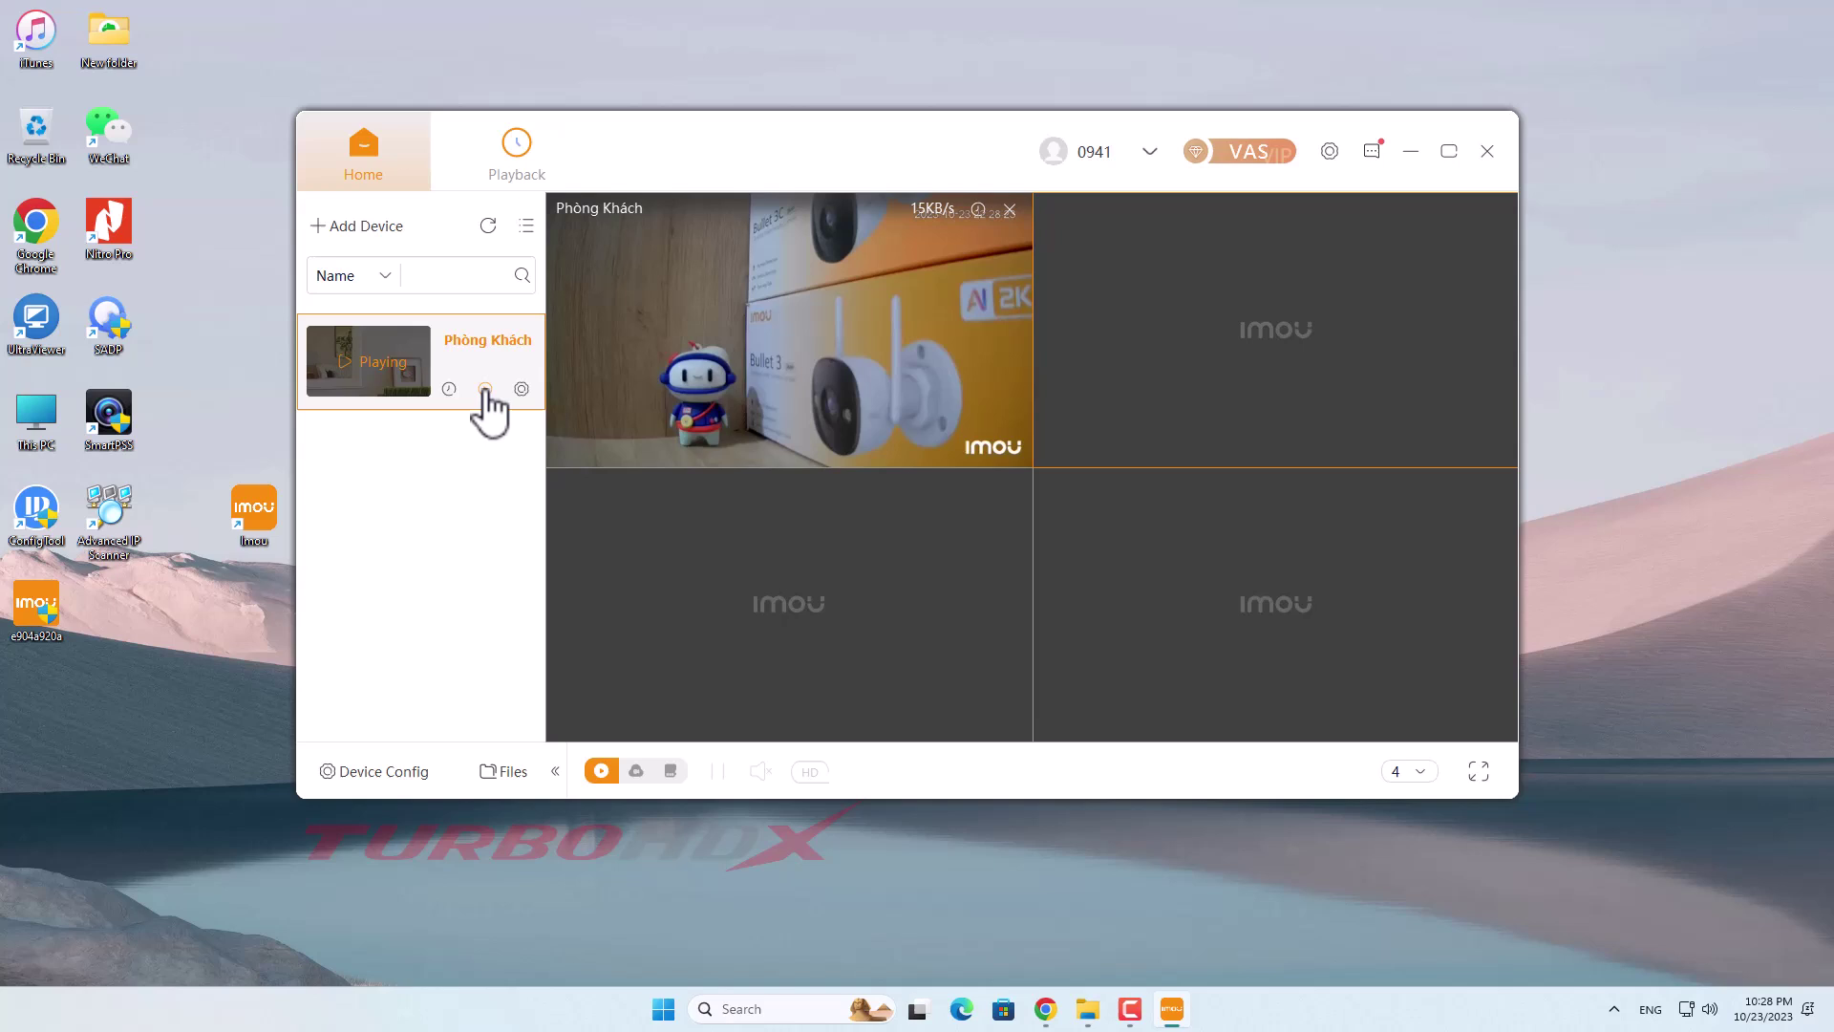
pyautogui.click(484, 391)
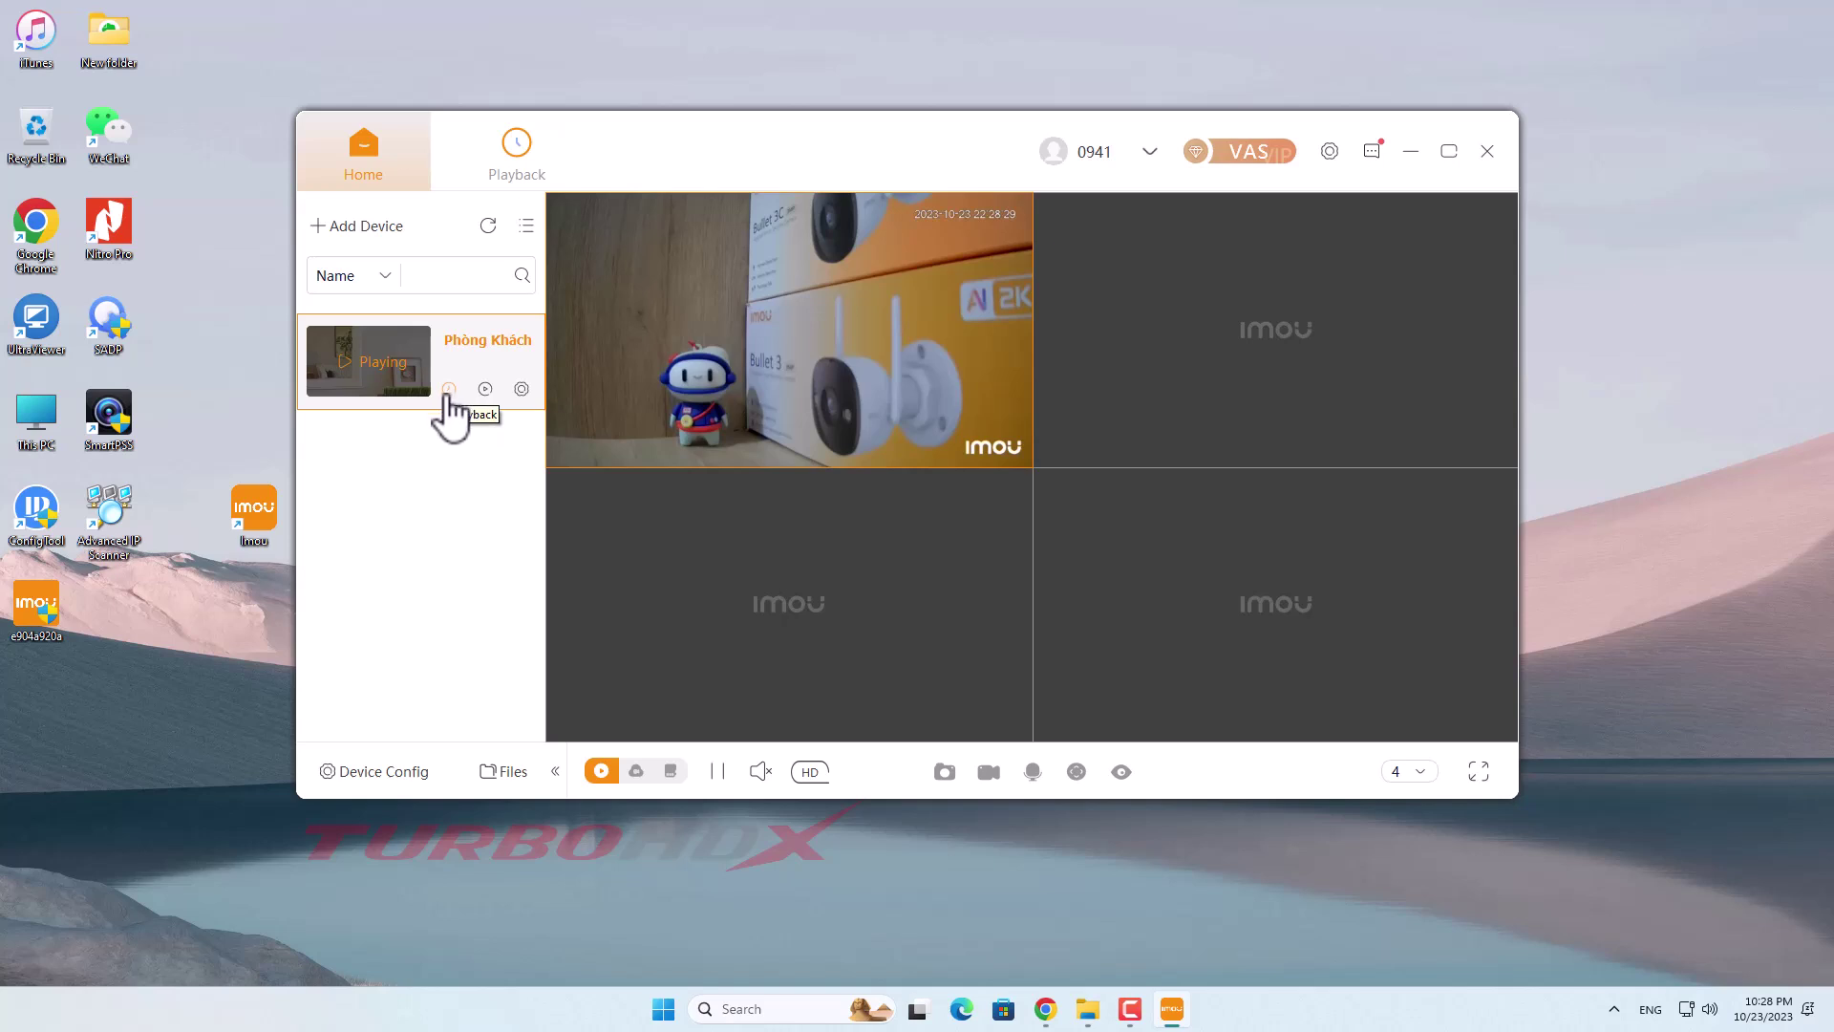
pyautogui.click(449, 390)
# Step: Play the 22:19:57 Local Record clip from Phòng Khách, close the player and return to Home
pyautogui.click(449, 391)
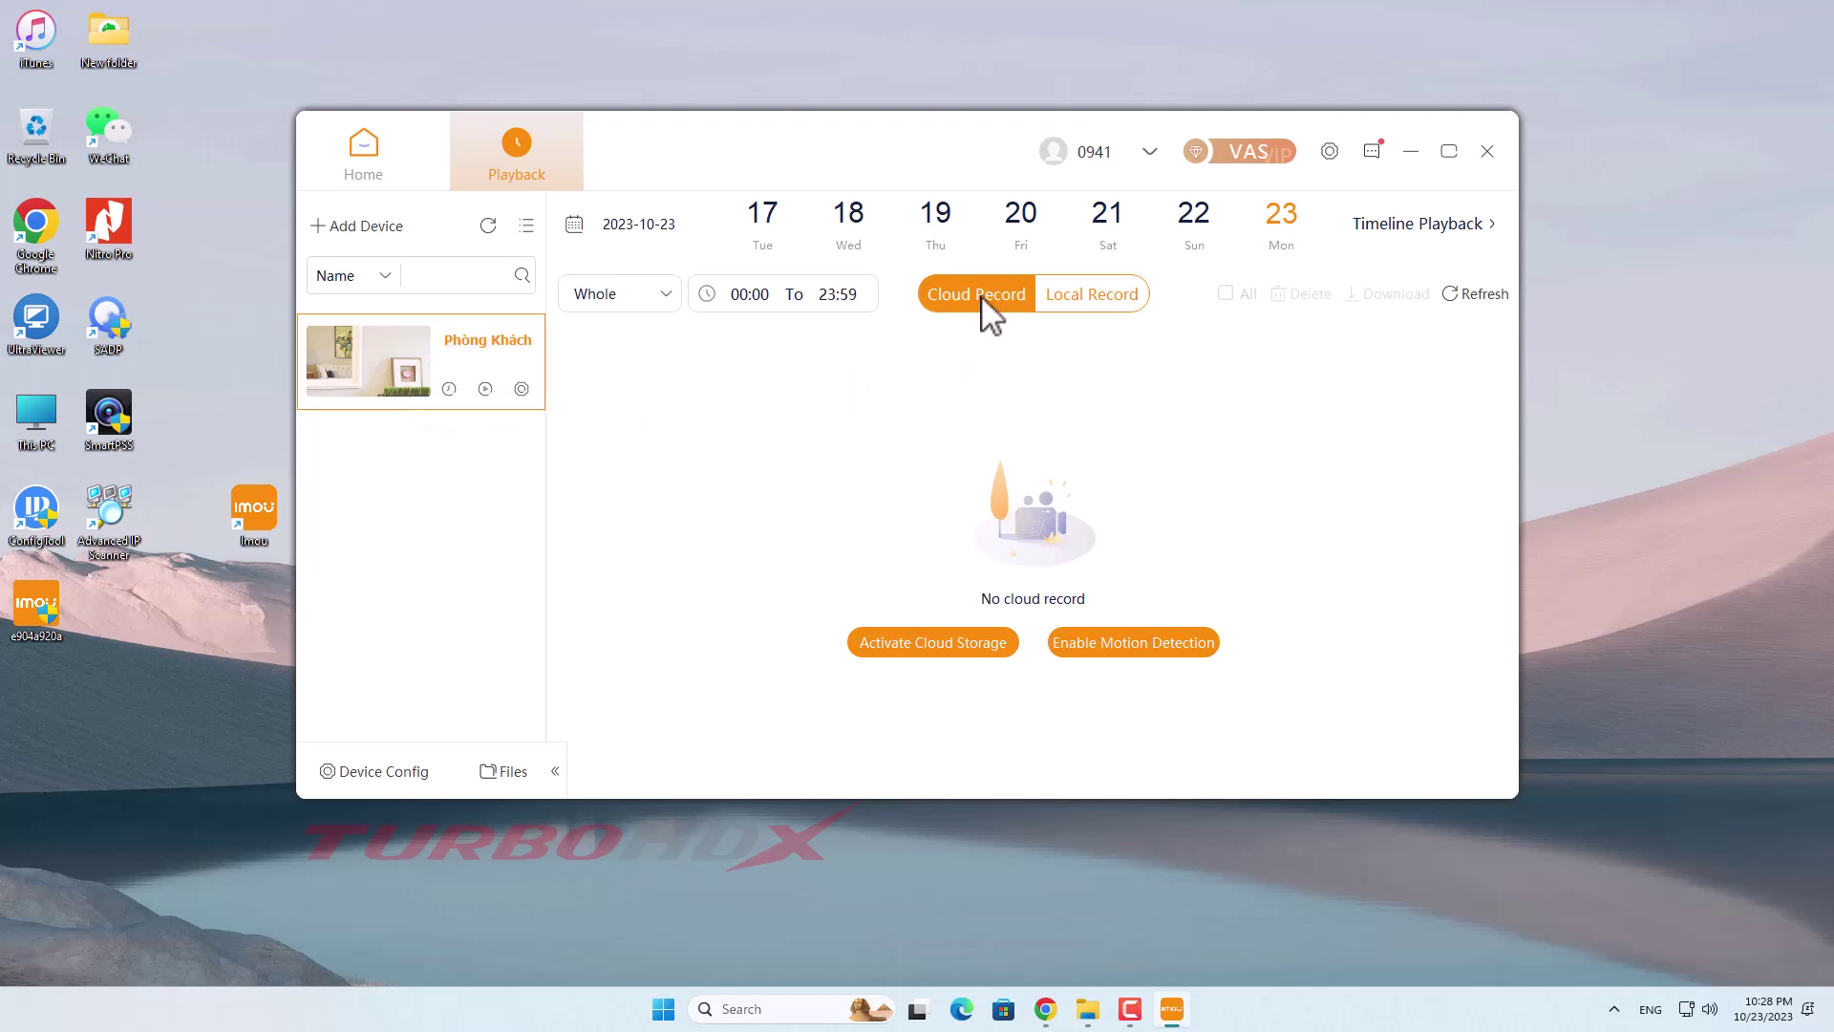
pyautogui.click(1095, 297)
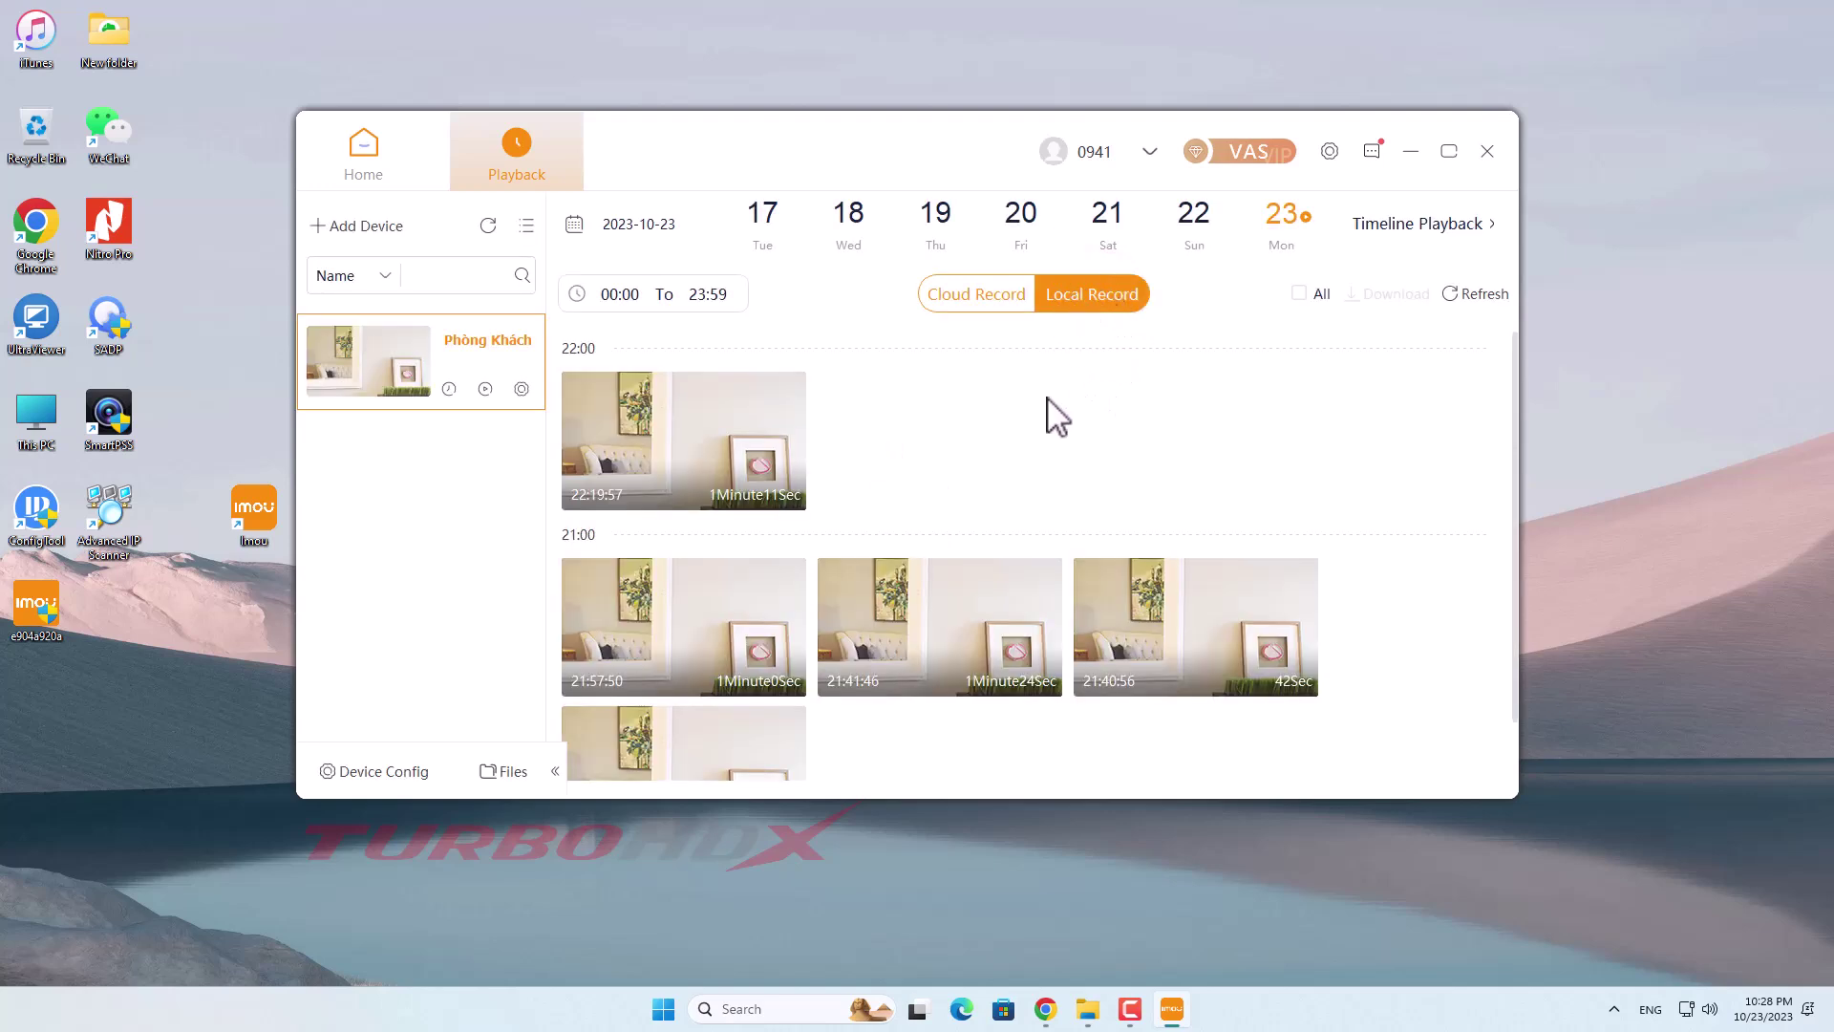
pyautogui.click(692, 444)
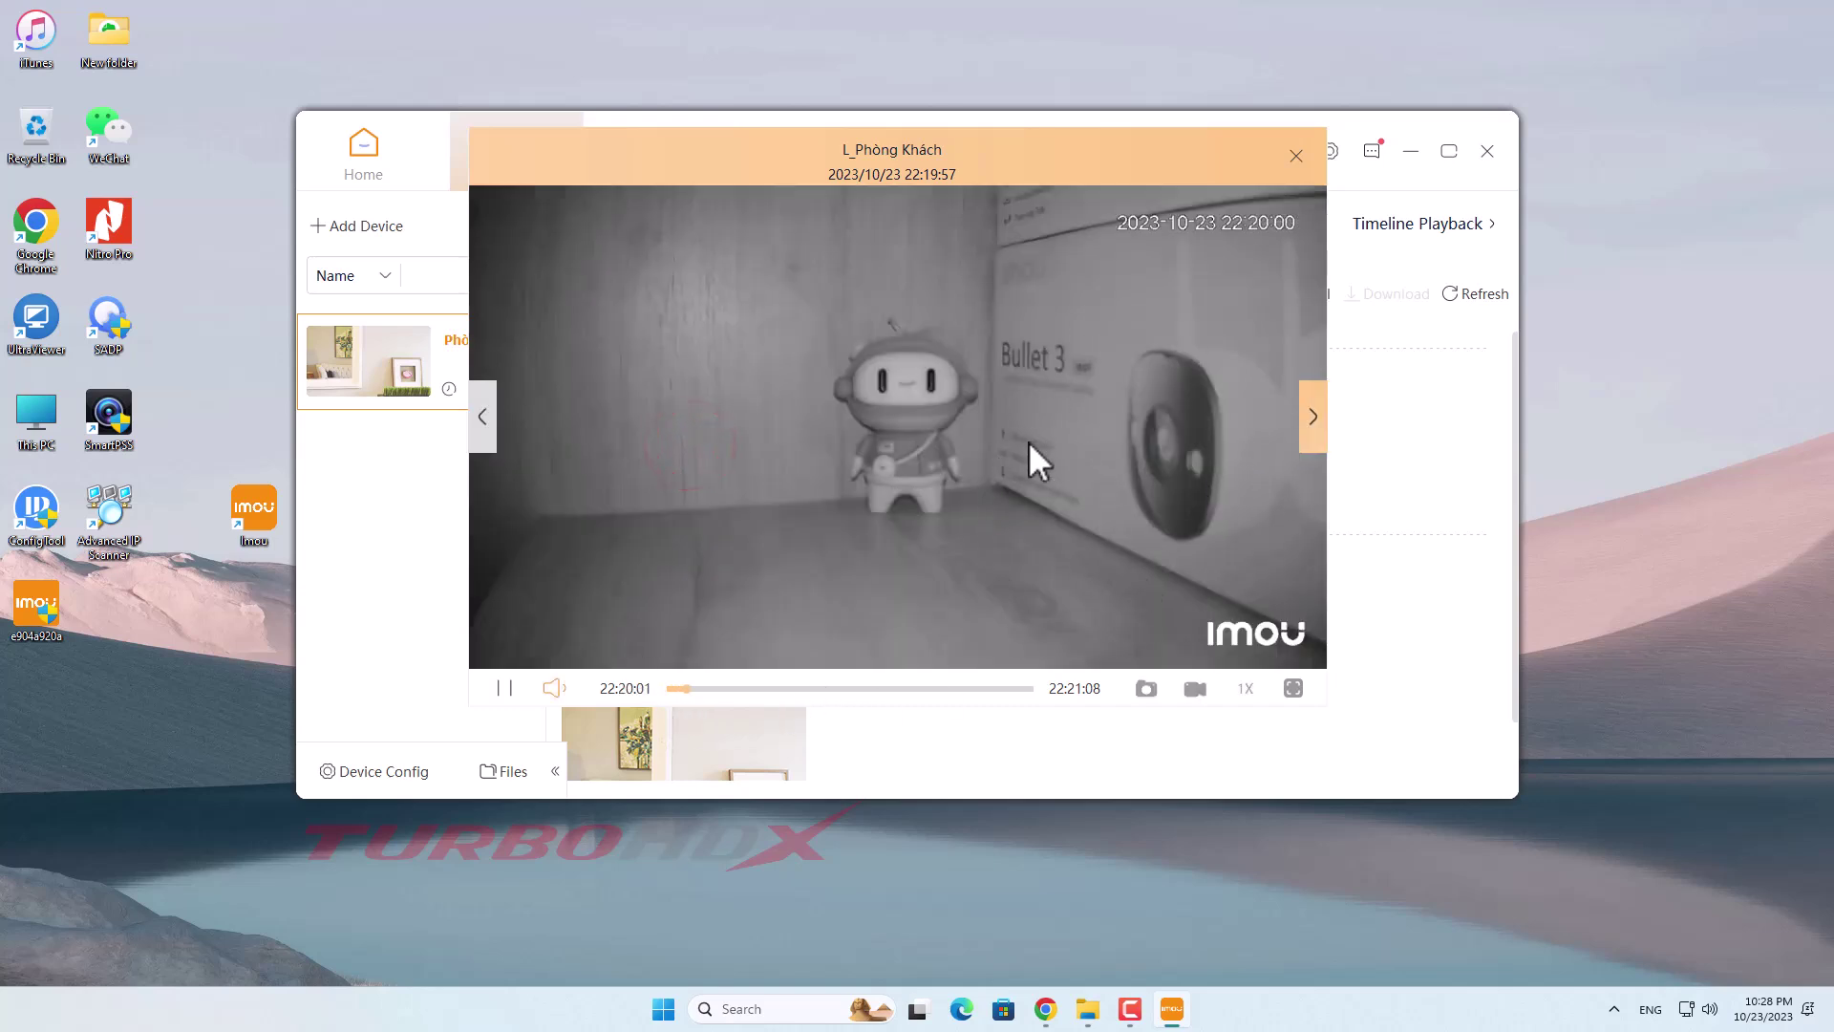
pyautogui.click(1295, 156)
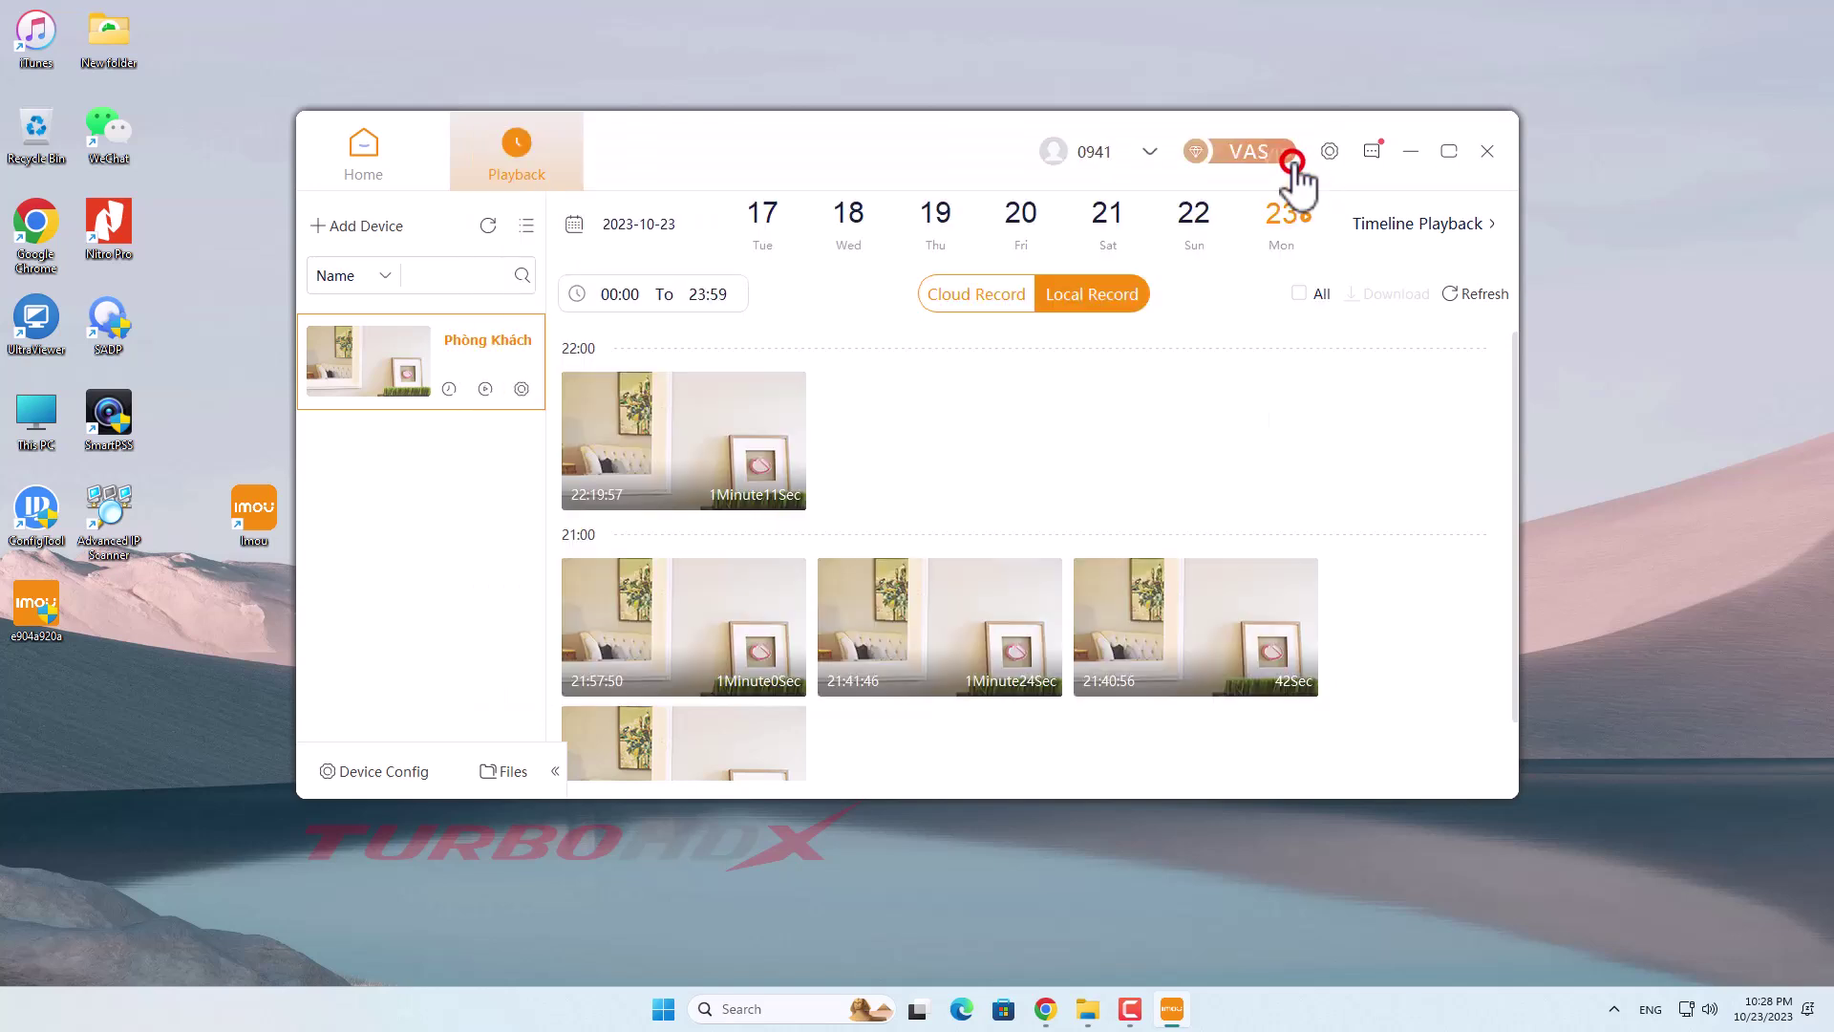
pyautogui.moveTo(683, 440)
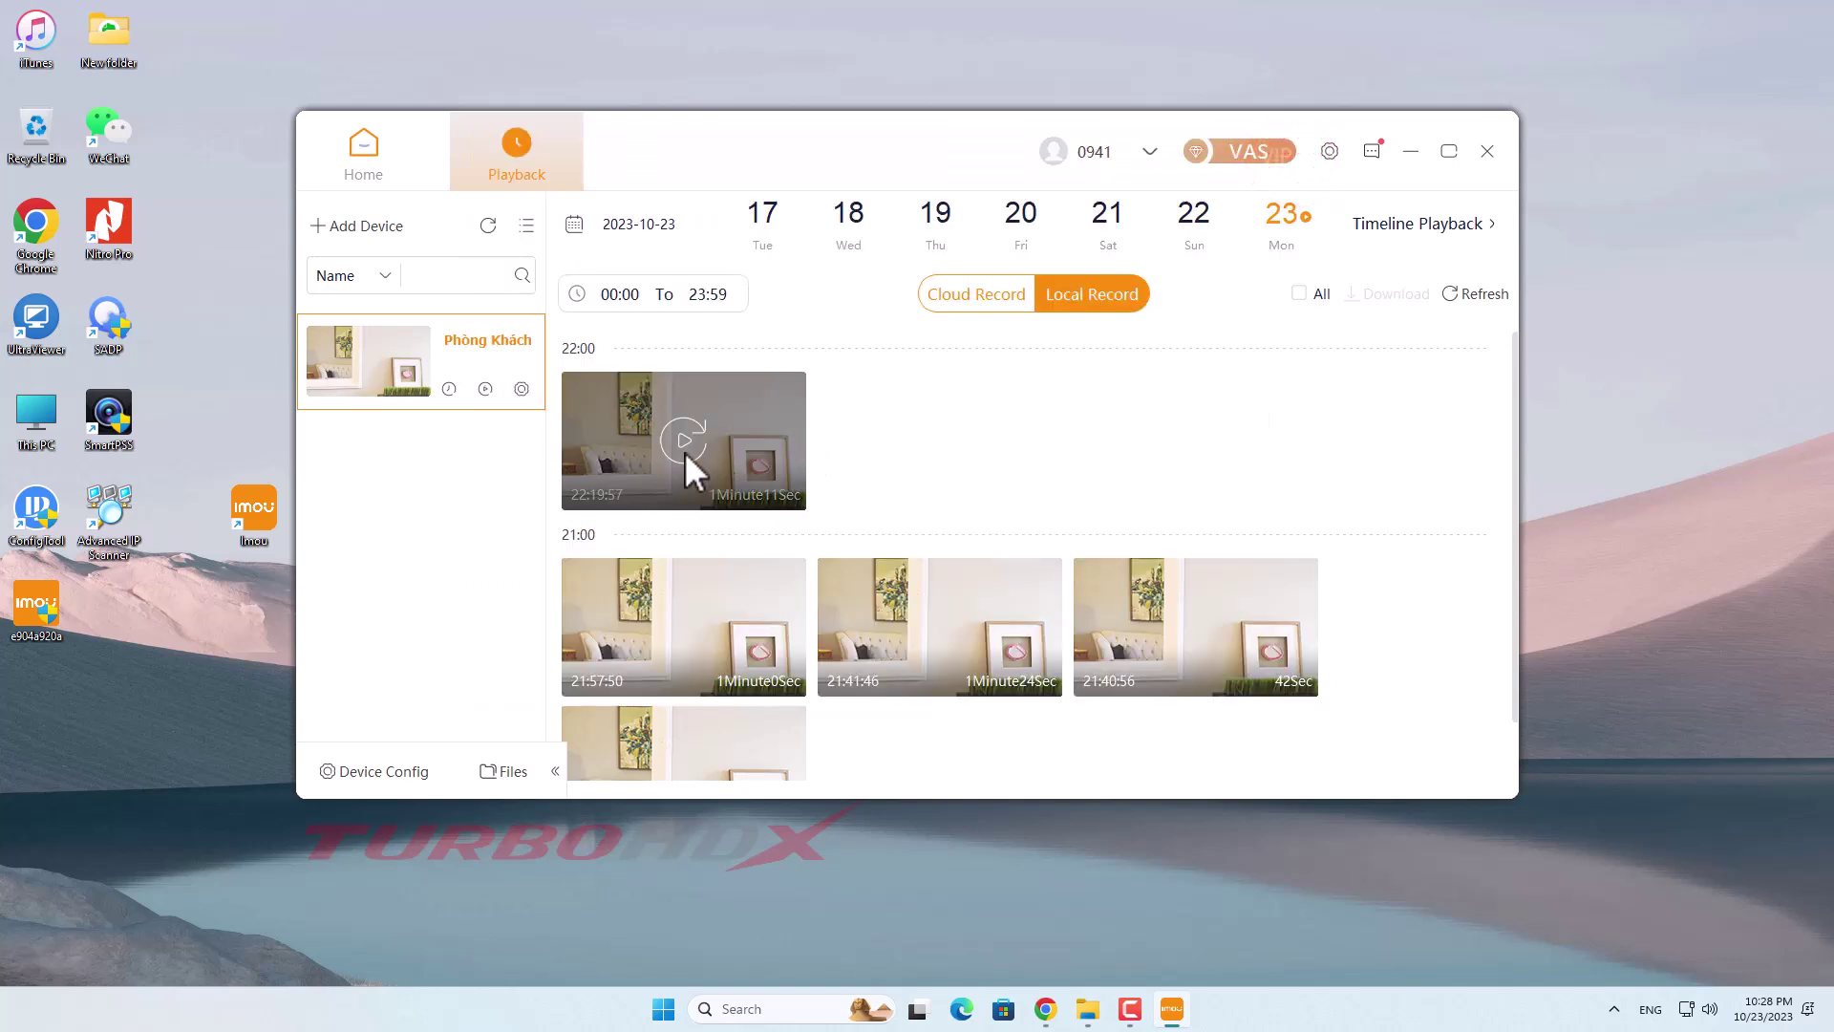
pyautogui.click(405, 161)
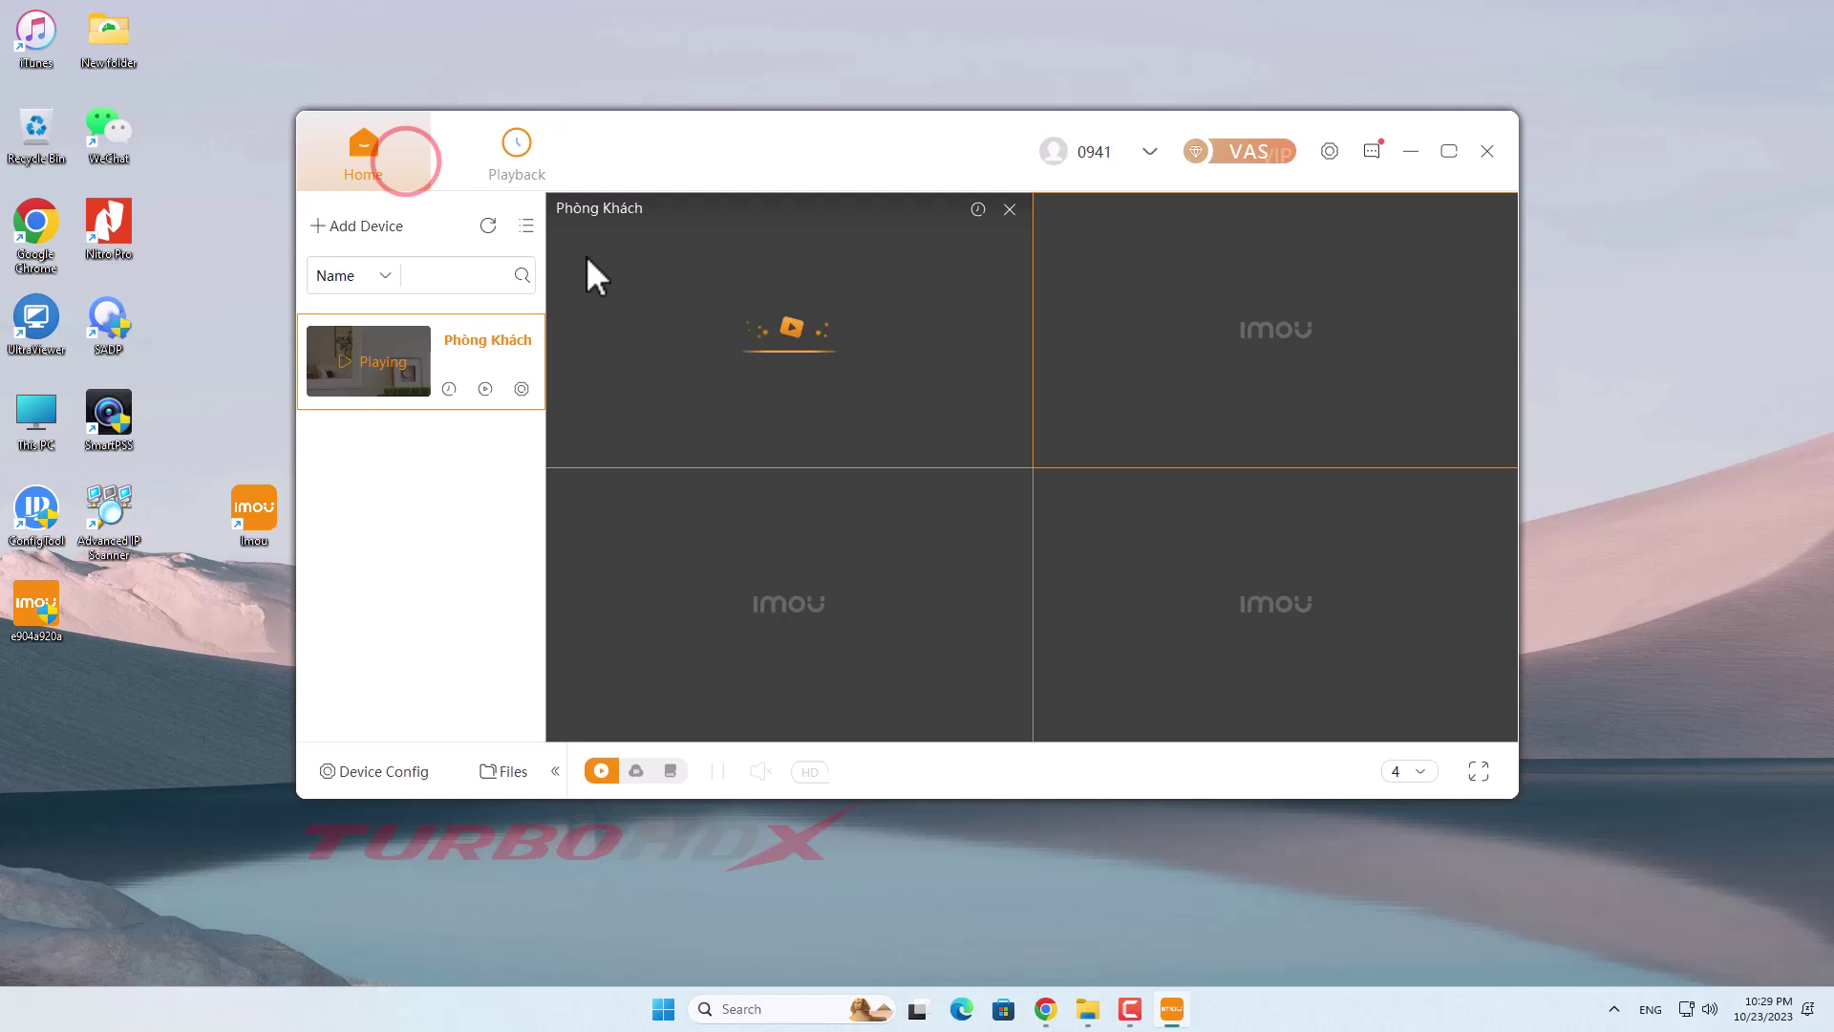
# Step: Select a pane, choose the 16-pane layout and turn on hardware acceleration without further prompts
pyautogui.click(1185, 410)
pyautogui.click(1419, 782)
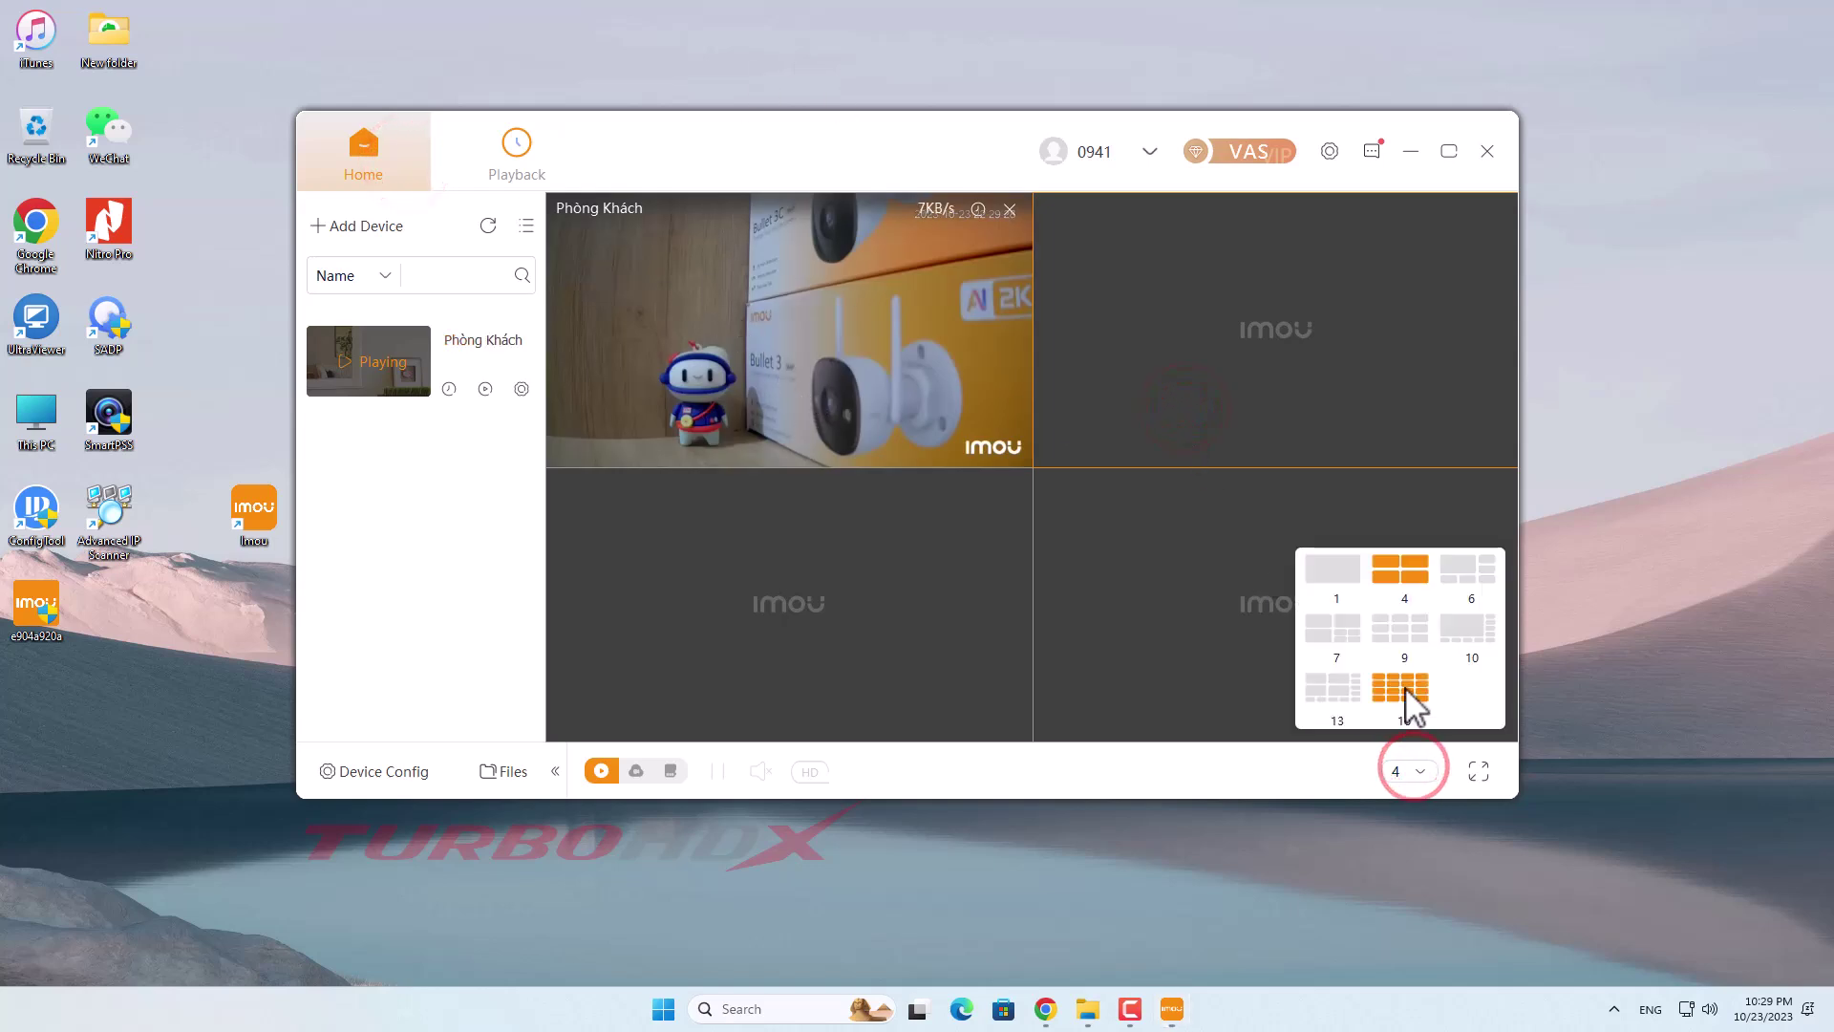
pyautogui.click(1405, 688)
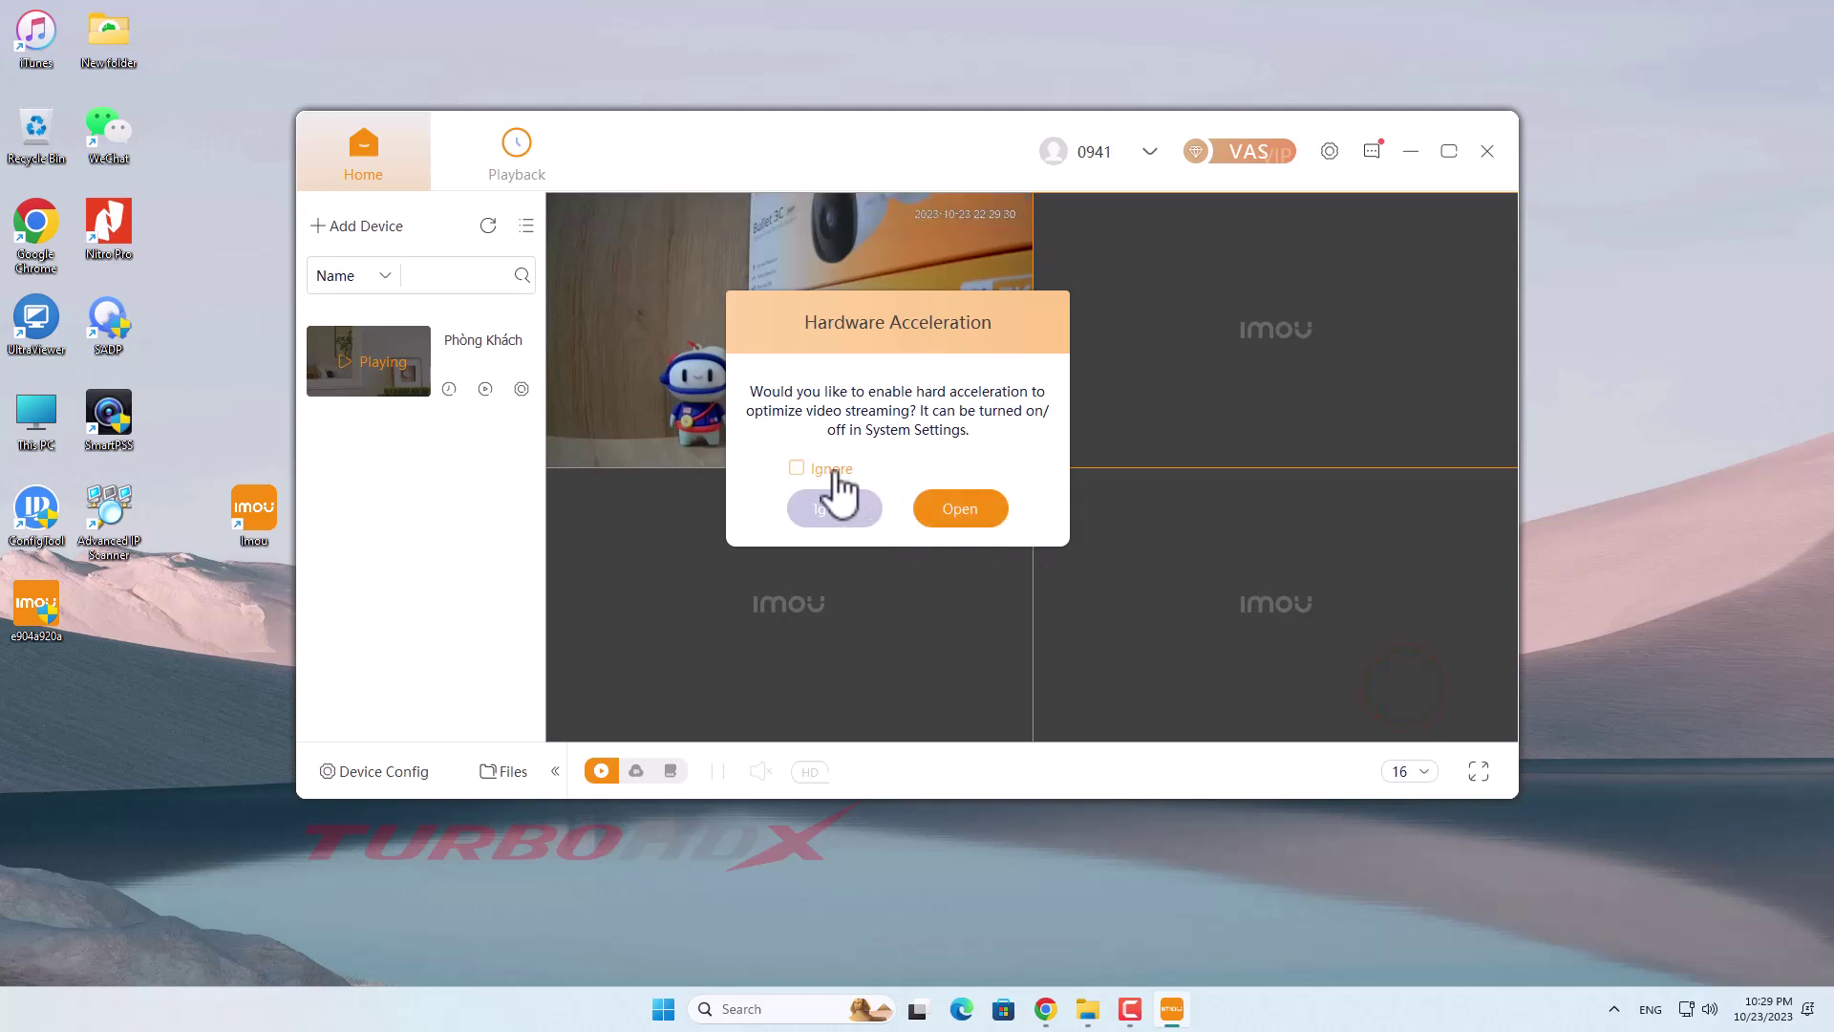
pyautogui.click(847, 469)
pyautogui.click(964, 505)
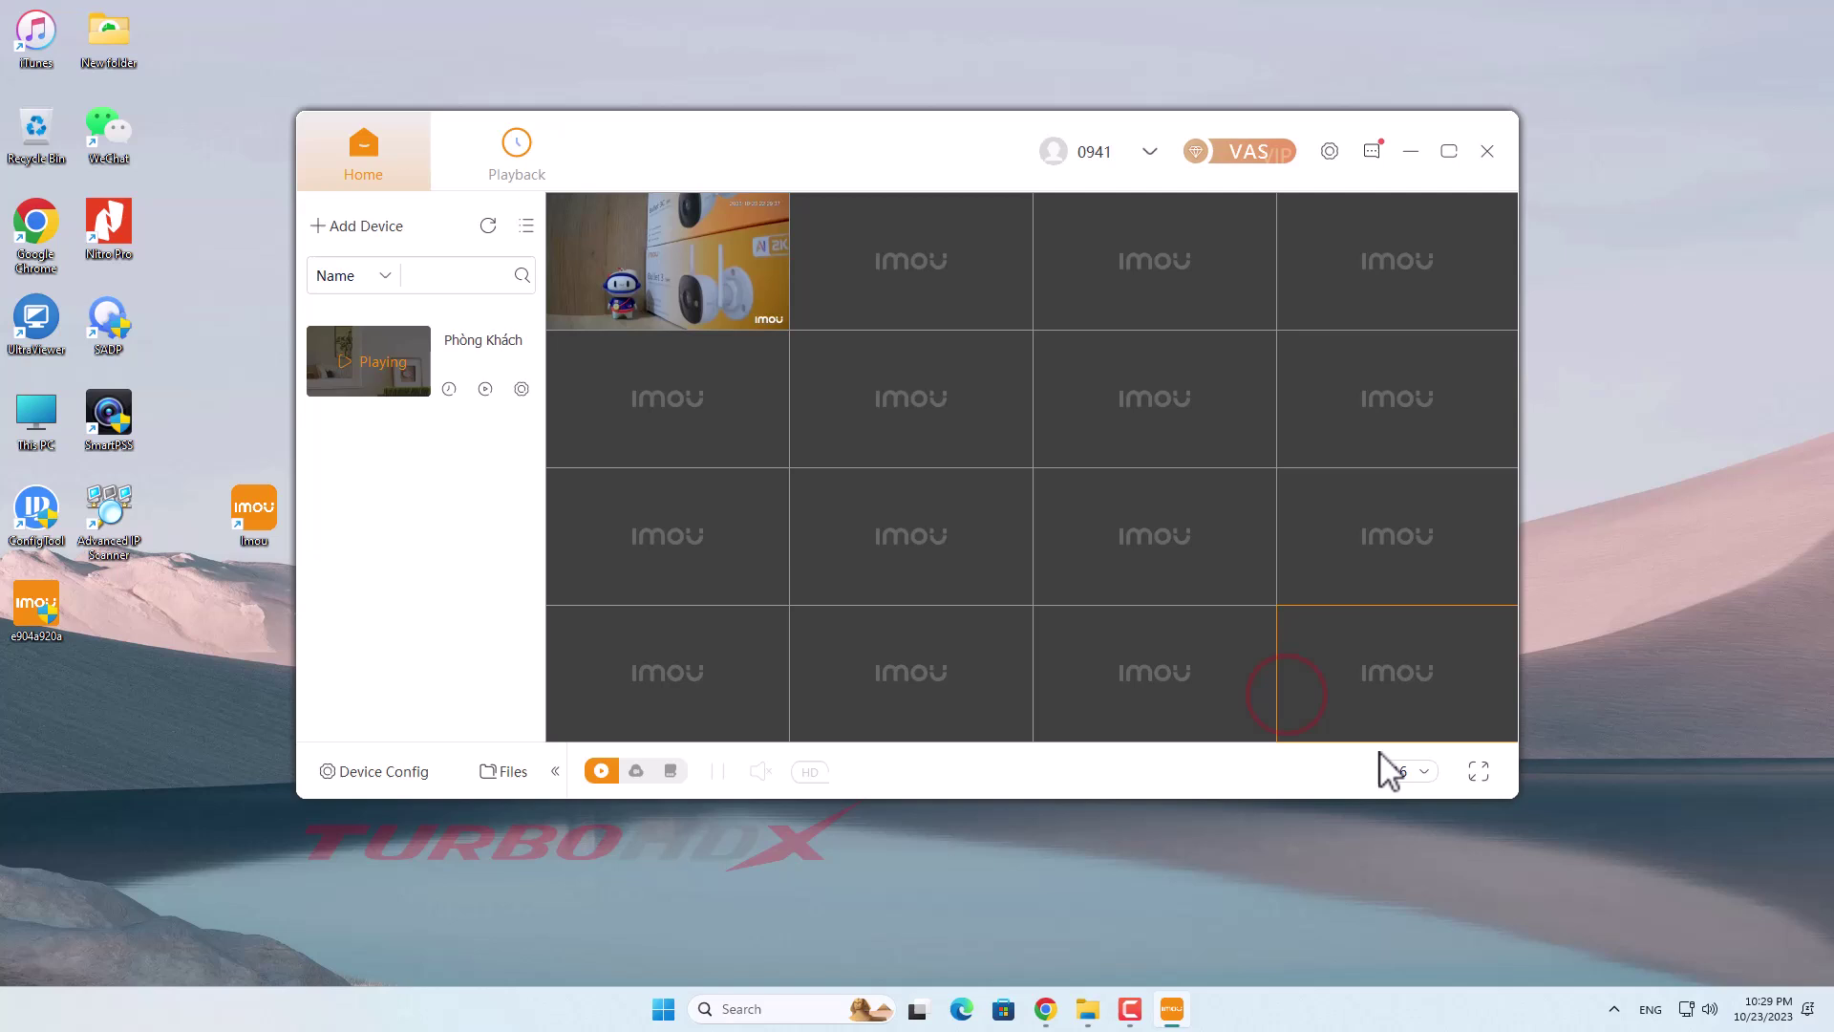
# Step: Cycle the split-screen layout through 4, 16, 7 and a single pane
pyautogui.click(1402, 770)
pyautogui.click(1402, 576)
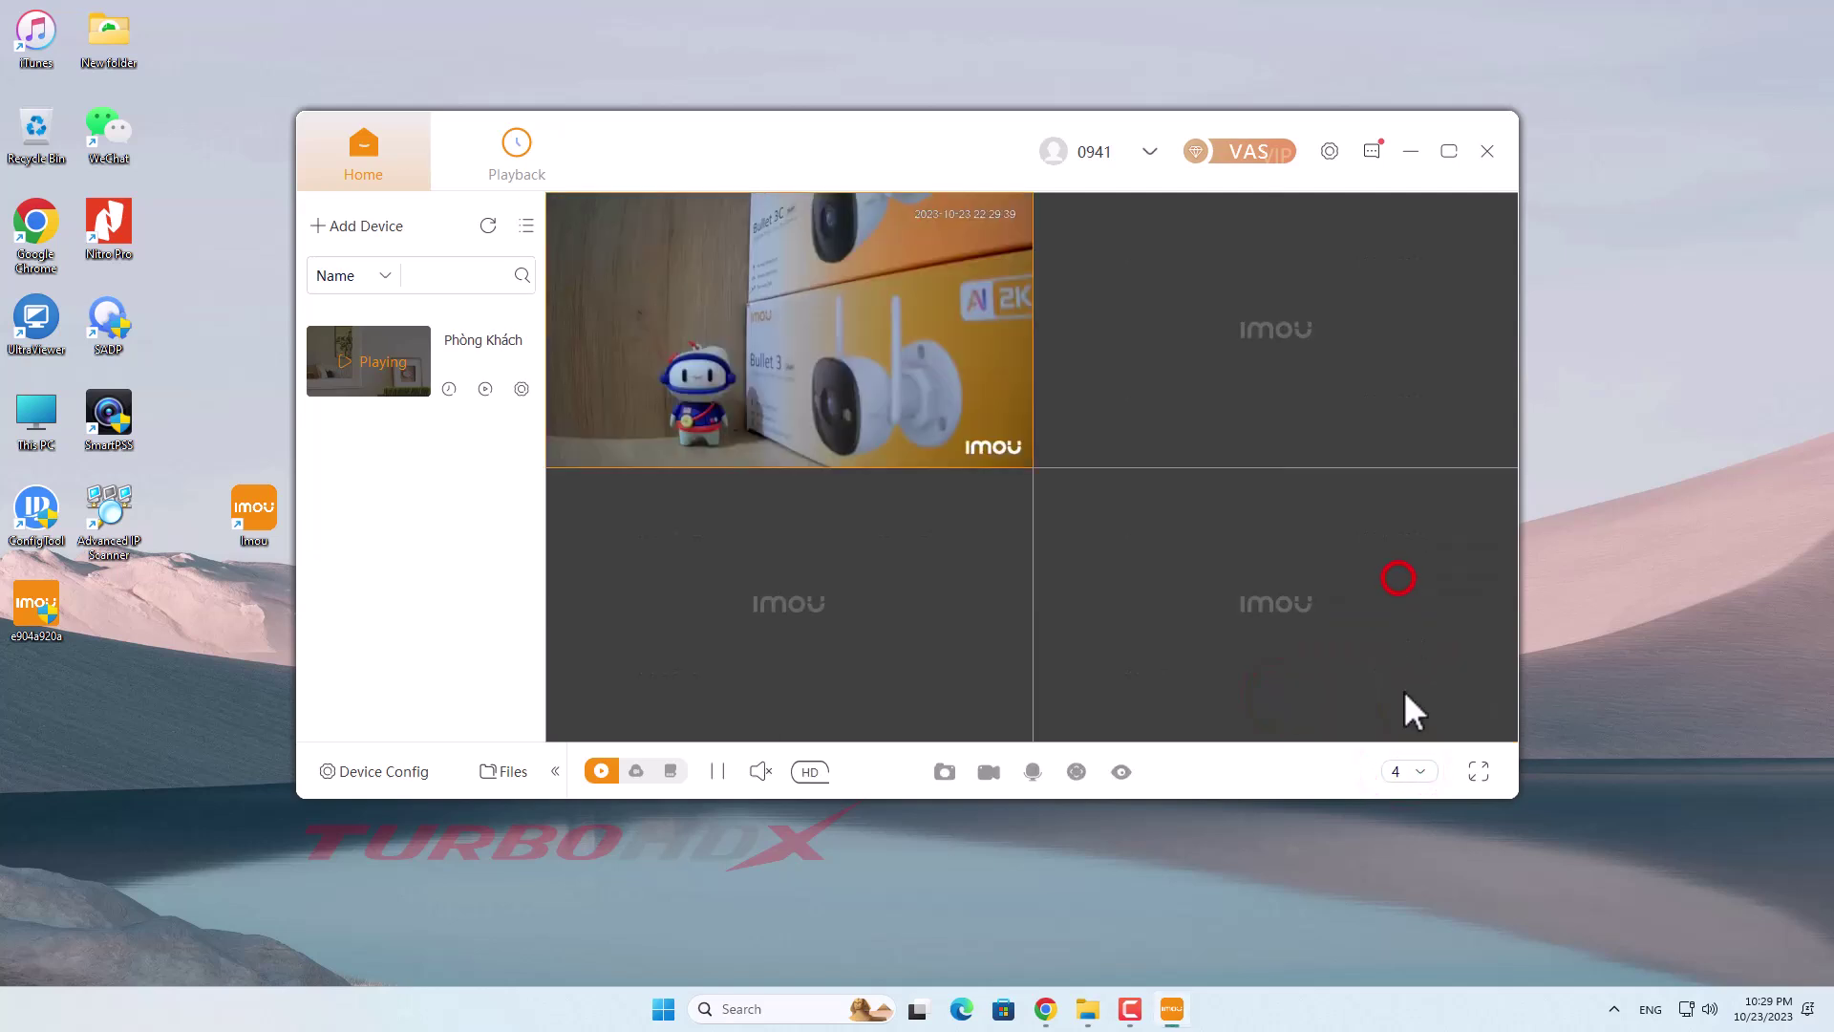
pyautogui.click(1402, 772)
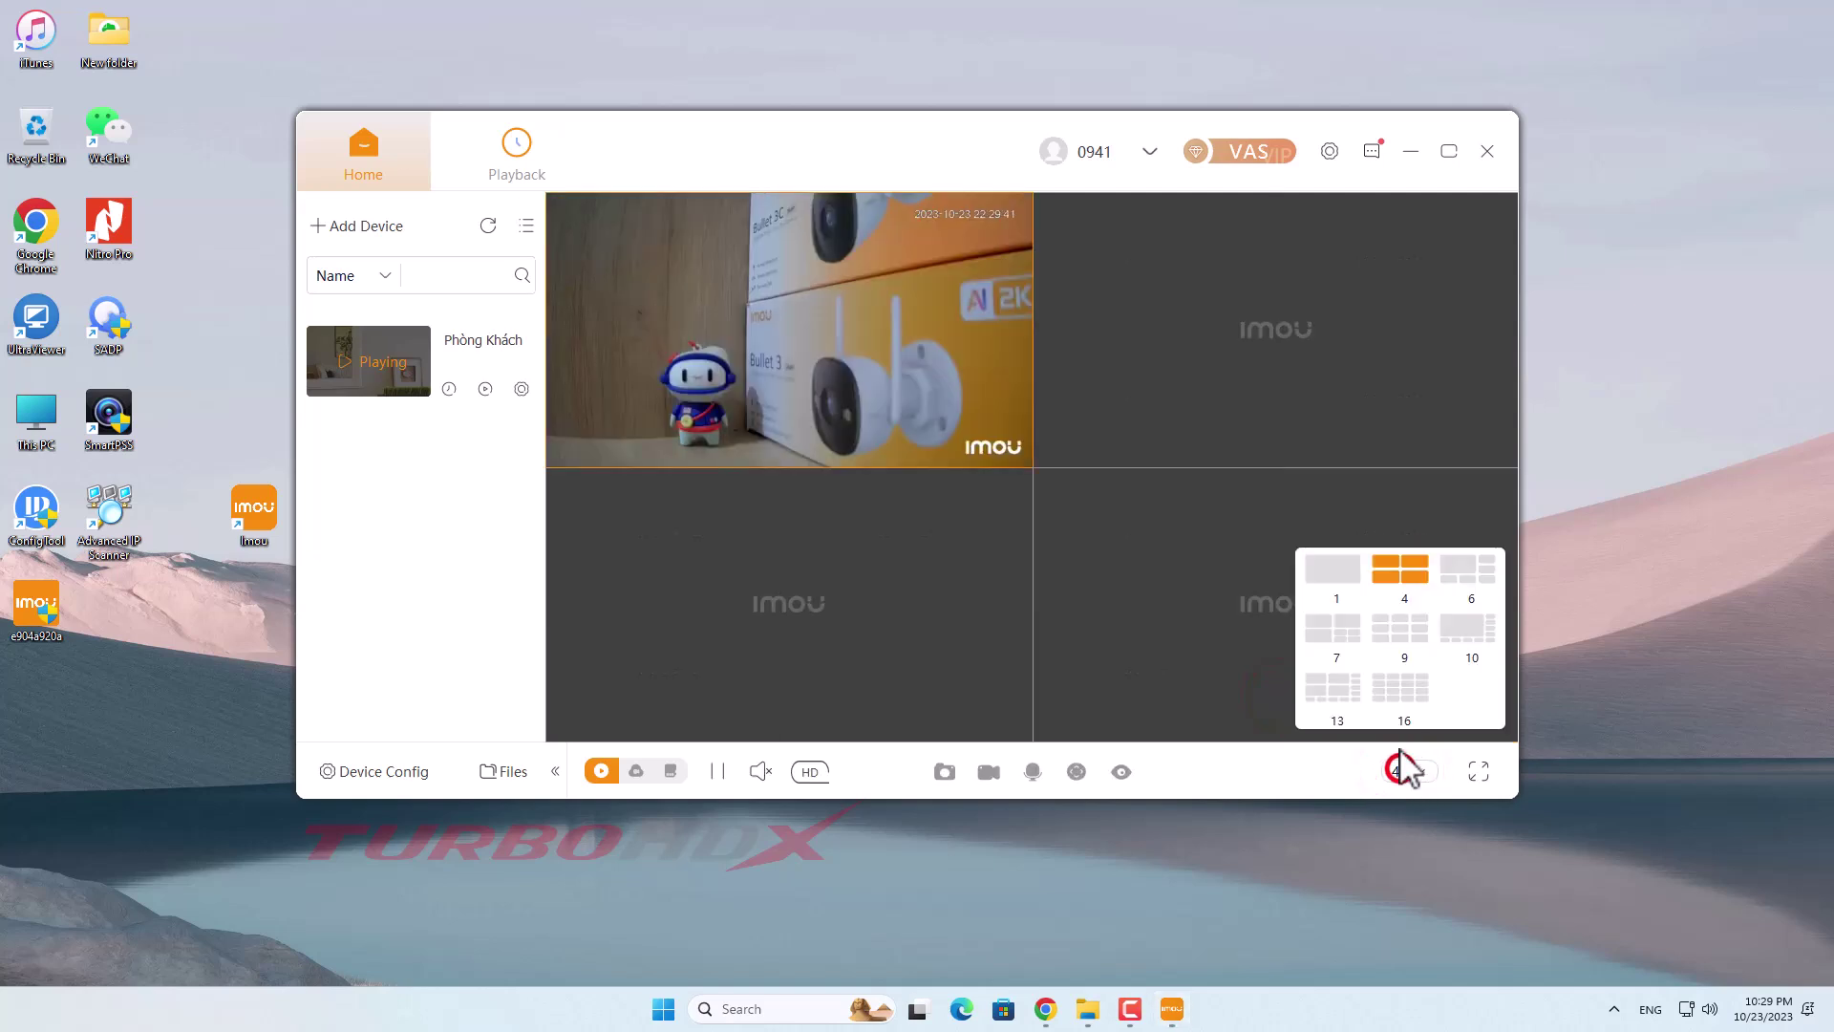
pyautogui.click(1403, 694)
pyautogui.click(1406, 771)
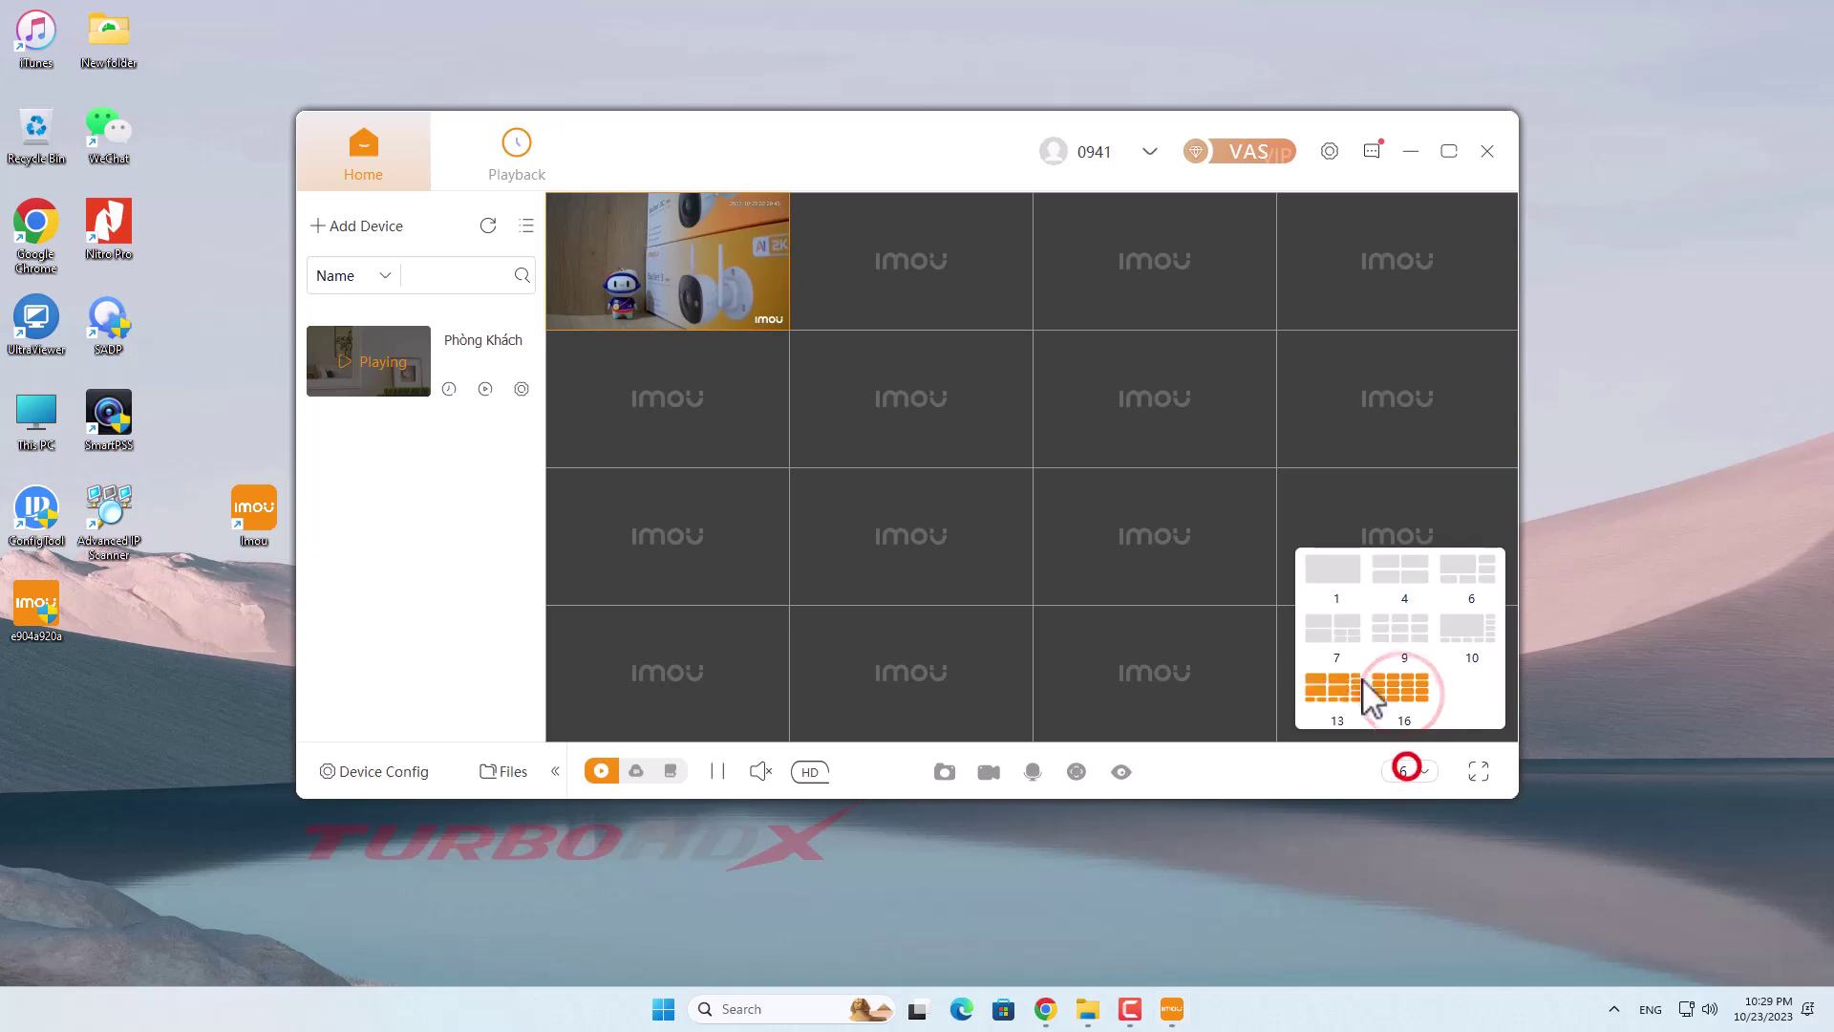
pyautogui.click(1333, 631)
pyautogui.click(1403, 771)
pyautogui.click(1317, 570)
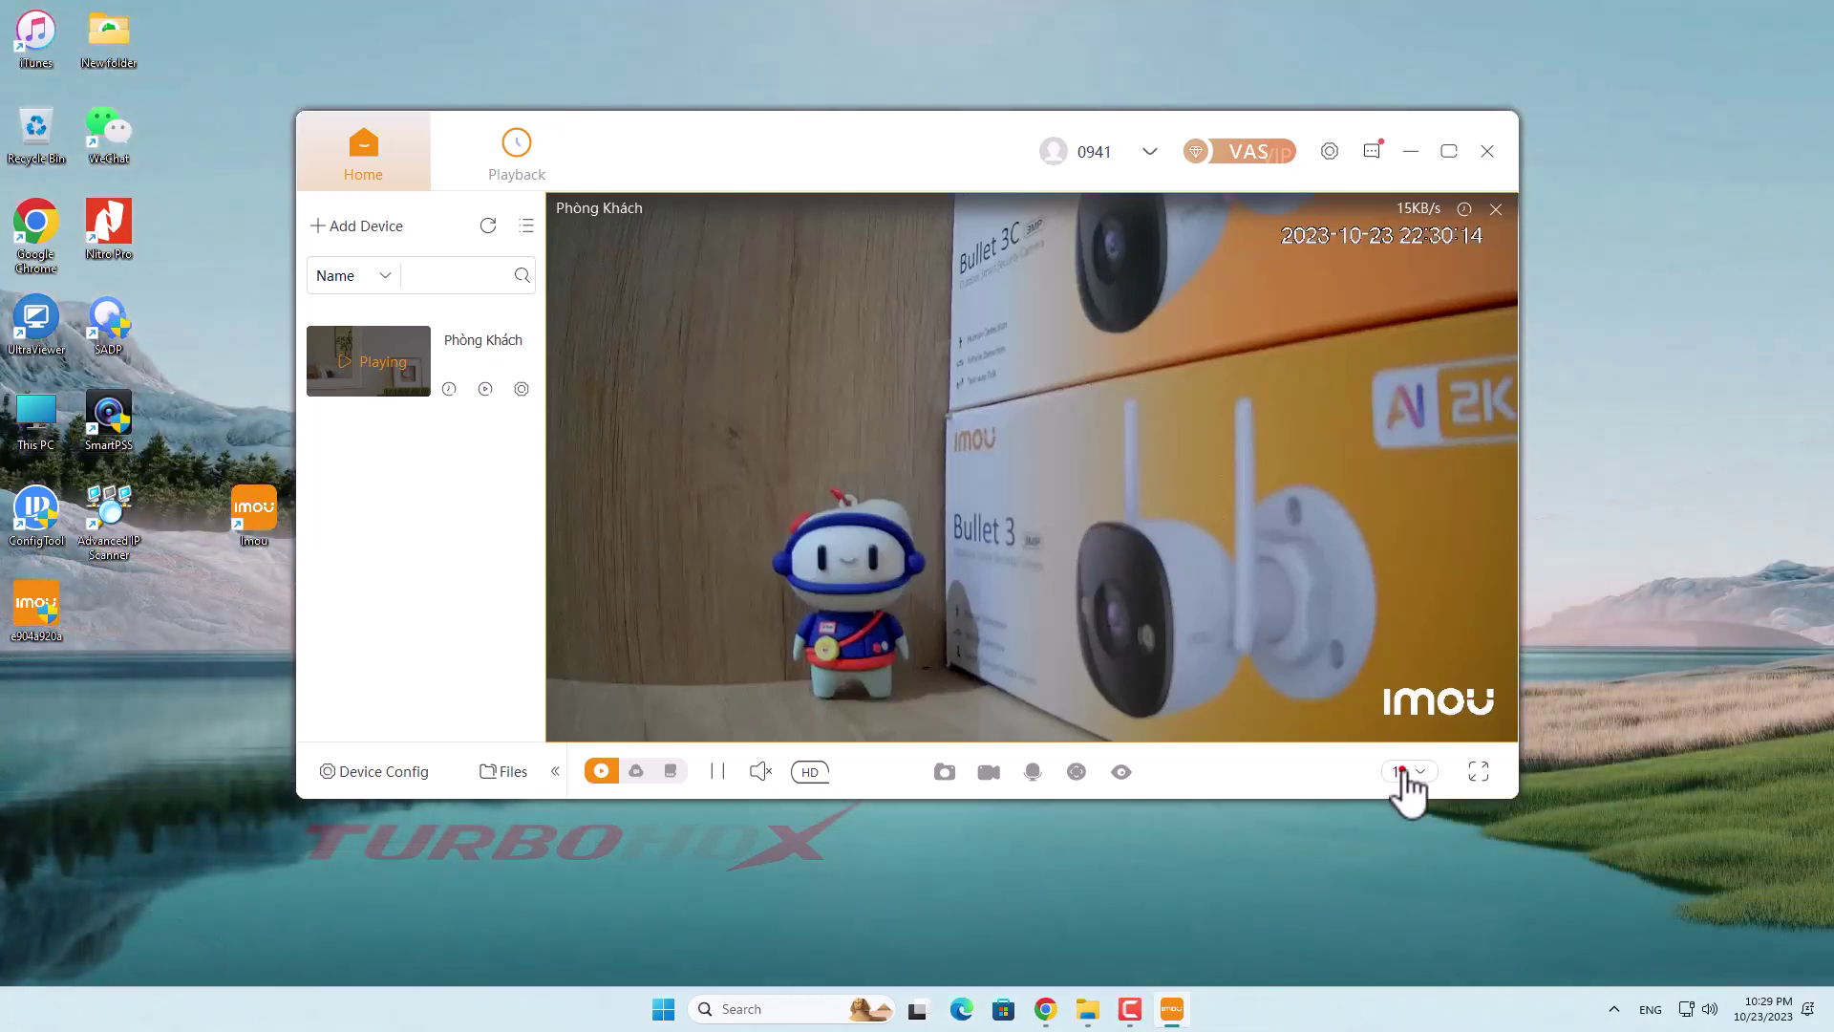
# Step: Return to the four-pane grid and show the live view full screen
pyautogui.click(1403, 774)
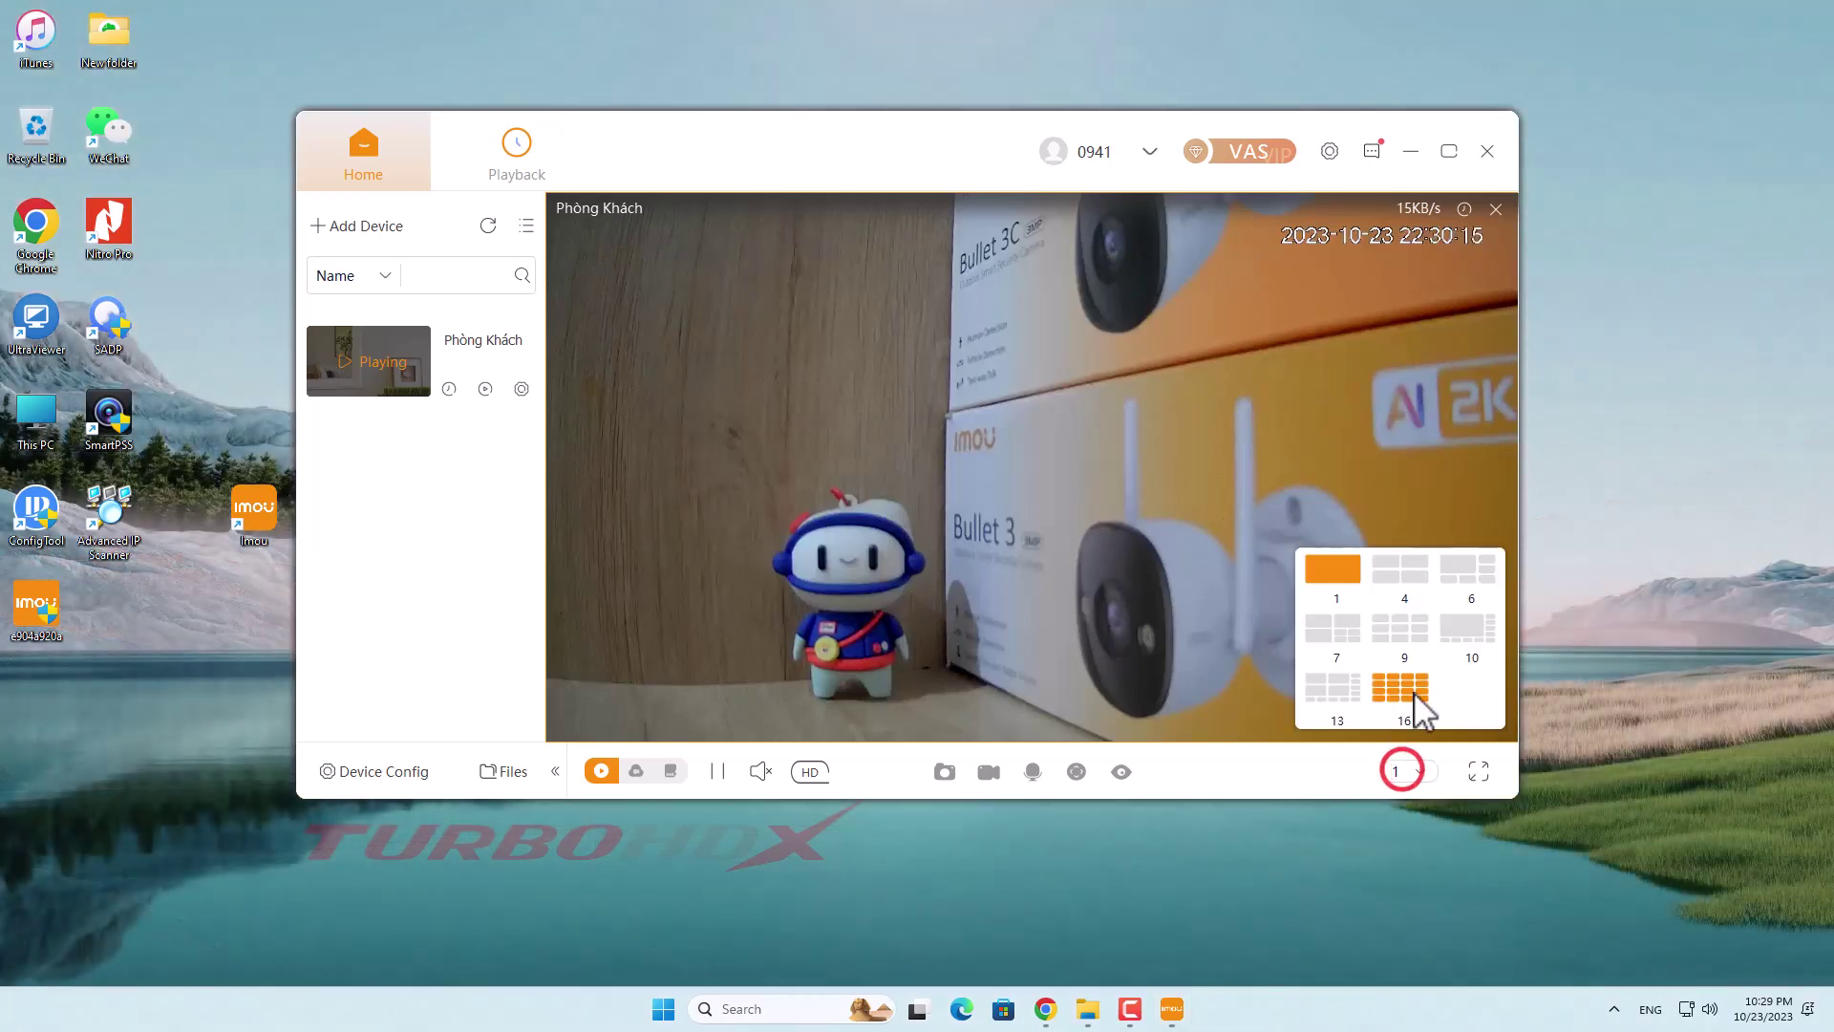
pyautogui.click(1397, 580)
pyautogui.click(1481, 775)
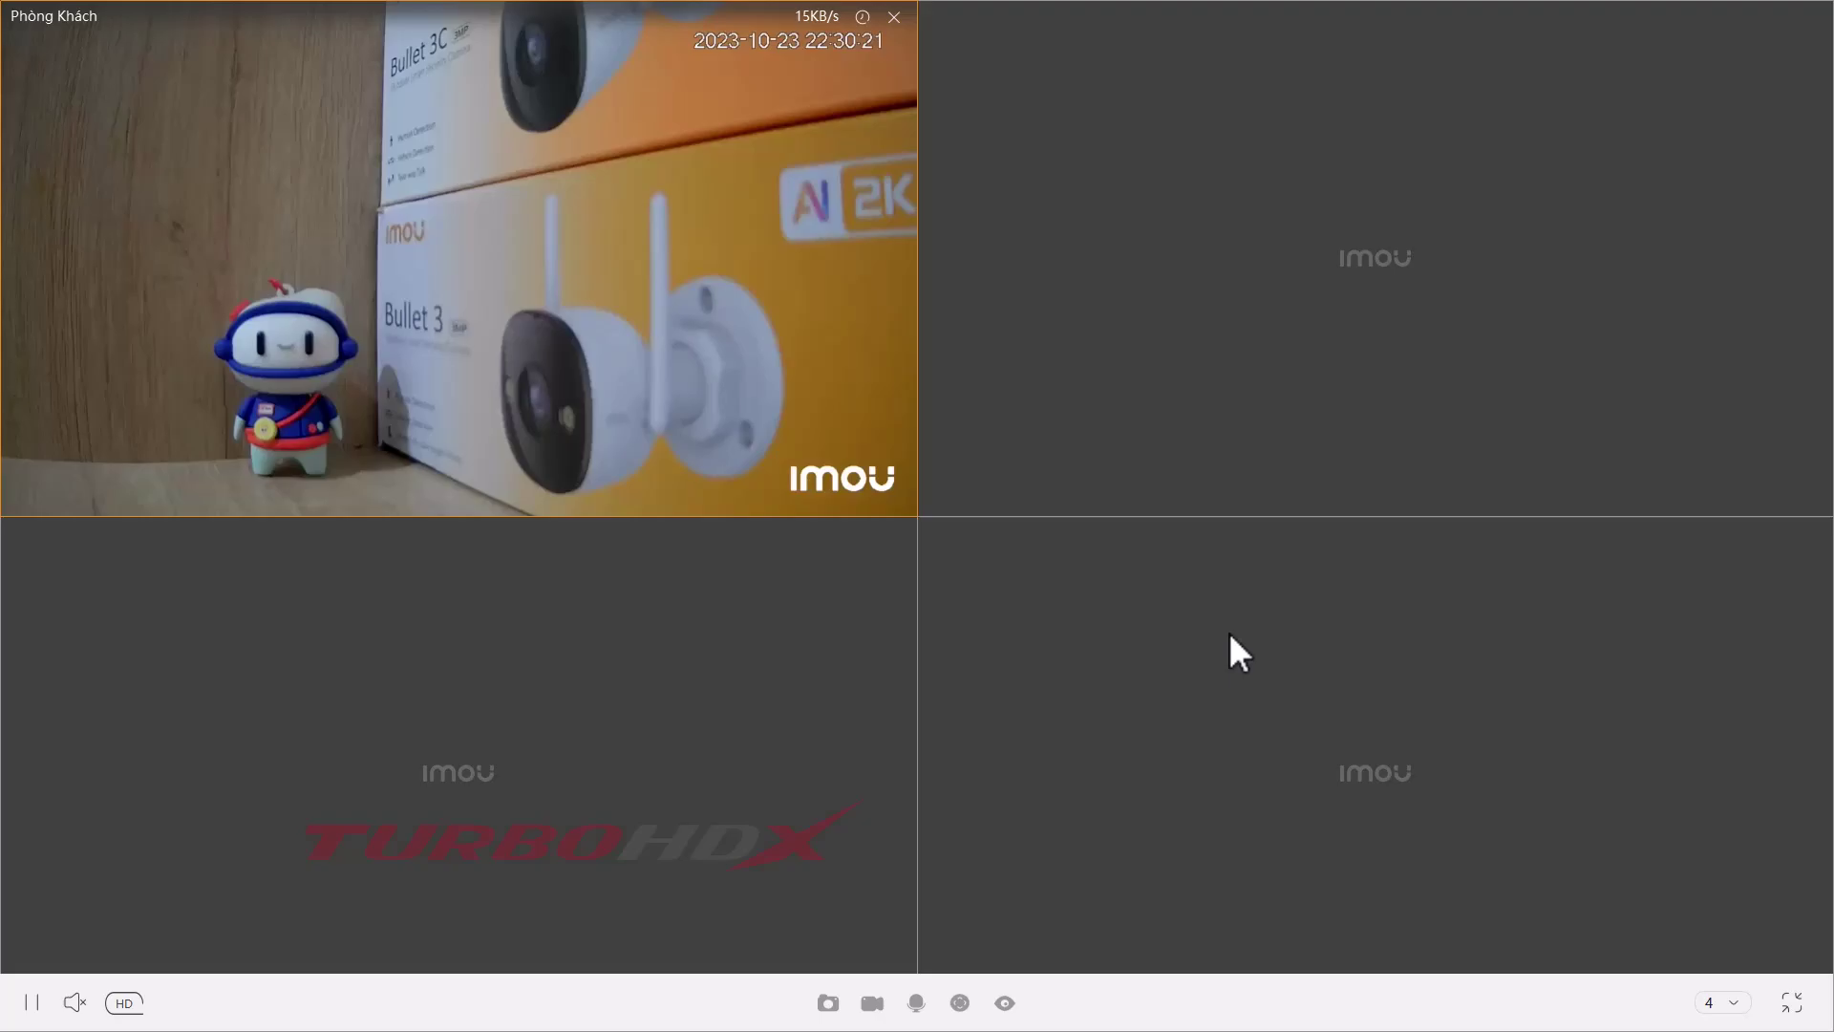
# Step: Exit full screen with Escape, restoring the four-pane window with Phòng Khách live
pyautogui.press('Escape')
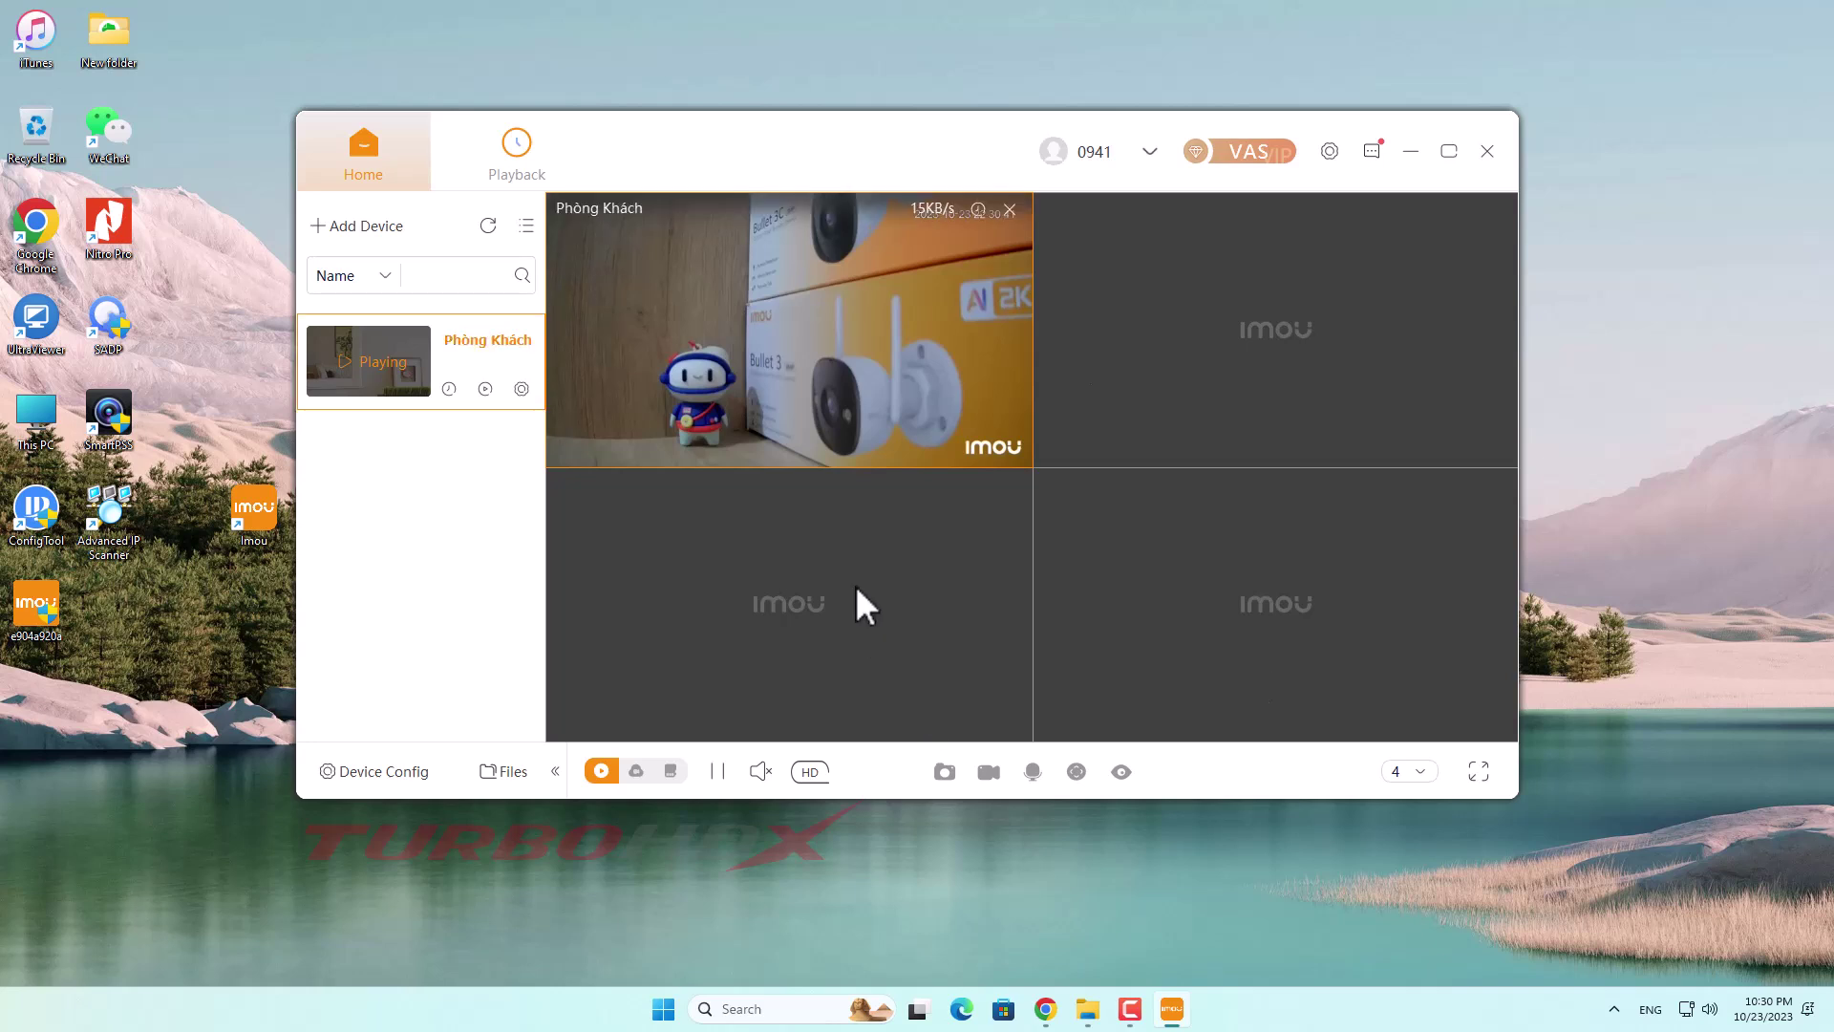
pyautogui.rightClick(785, 406)
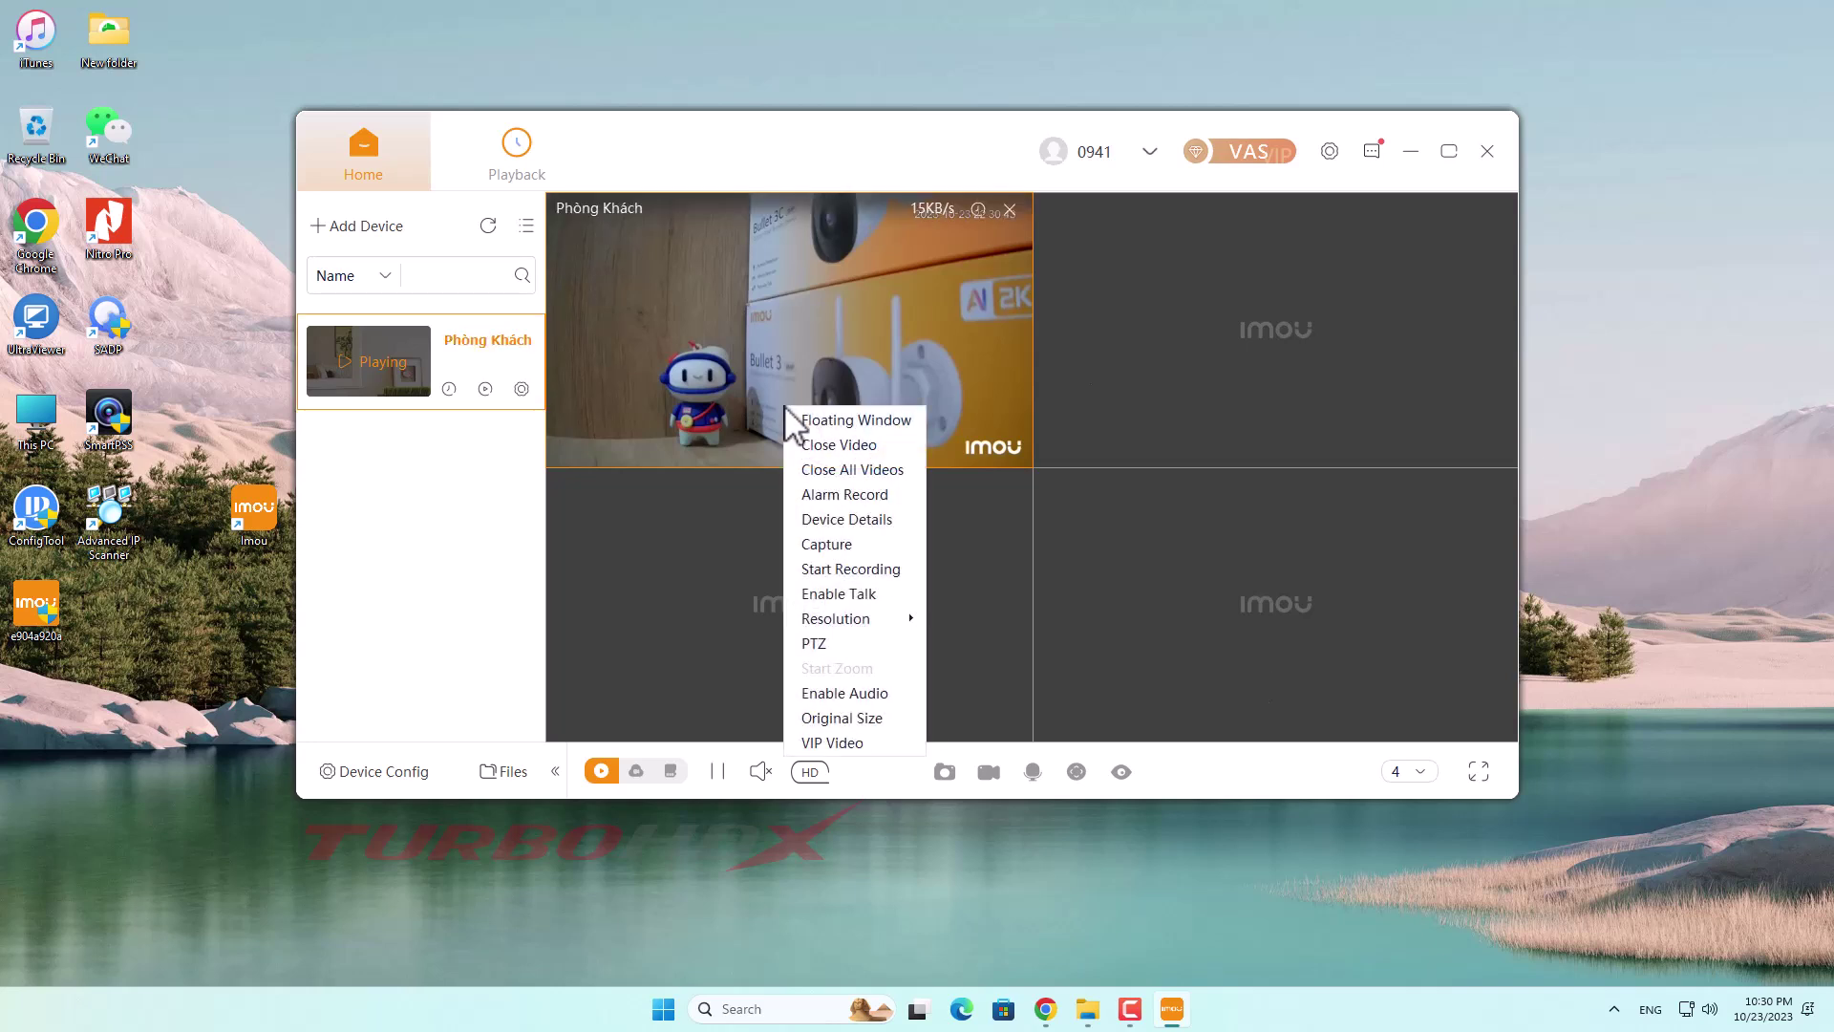
pyautogui.rightClick(810, 302)
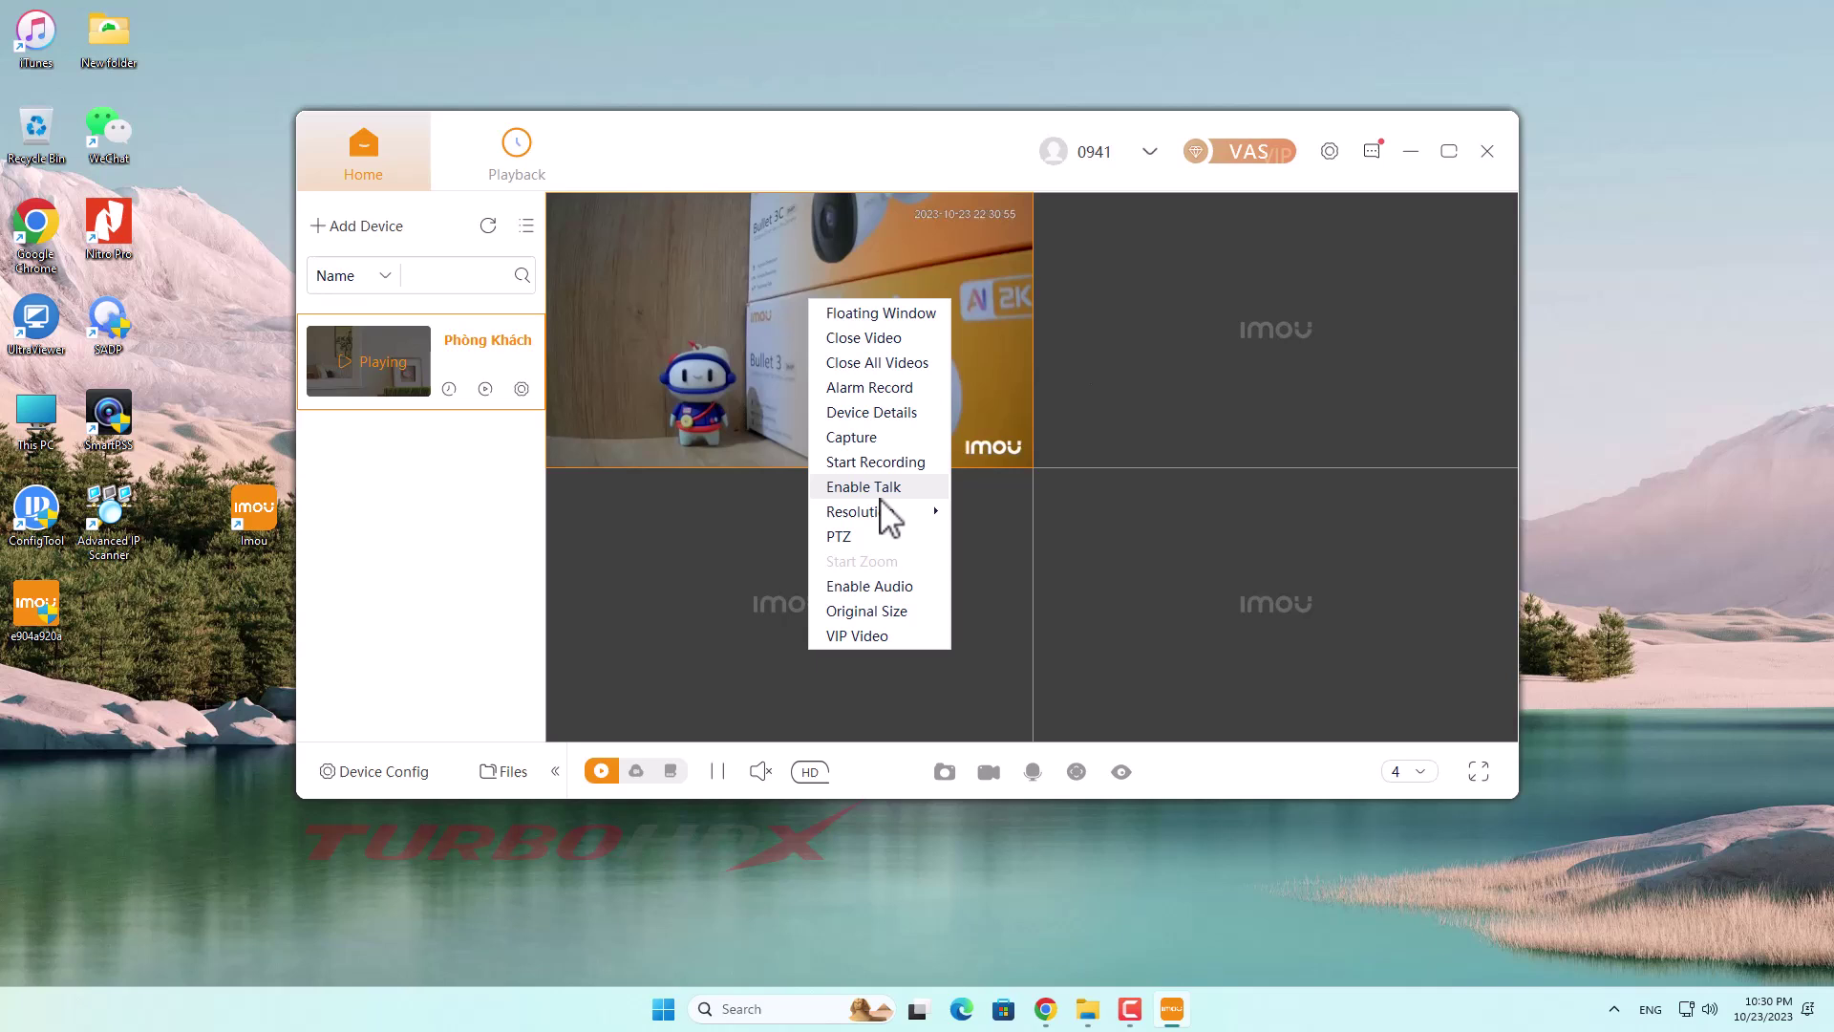
pyautogui.click(875, 591)
pyautogui.rightClick(880, 317)
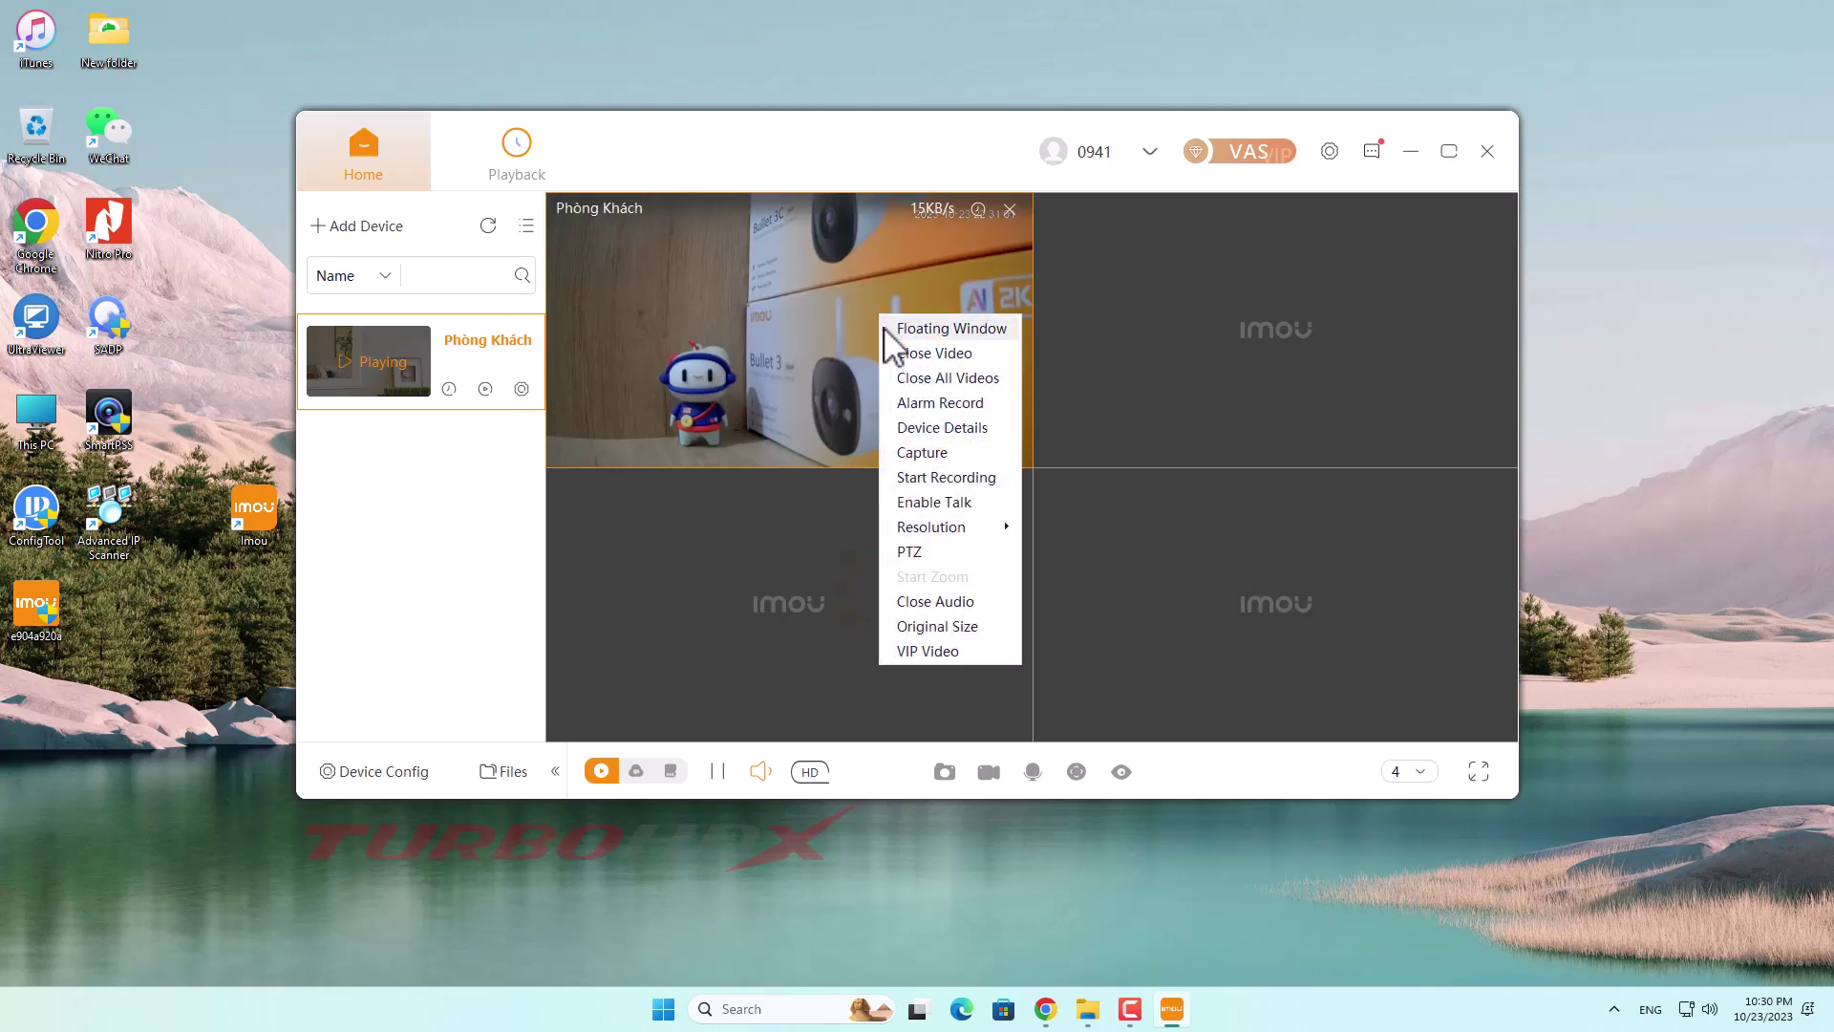
pyautogui.click(941, 604)
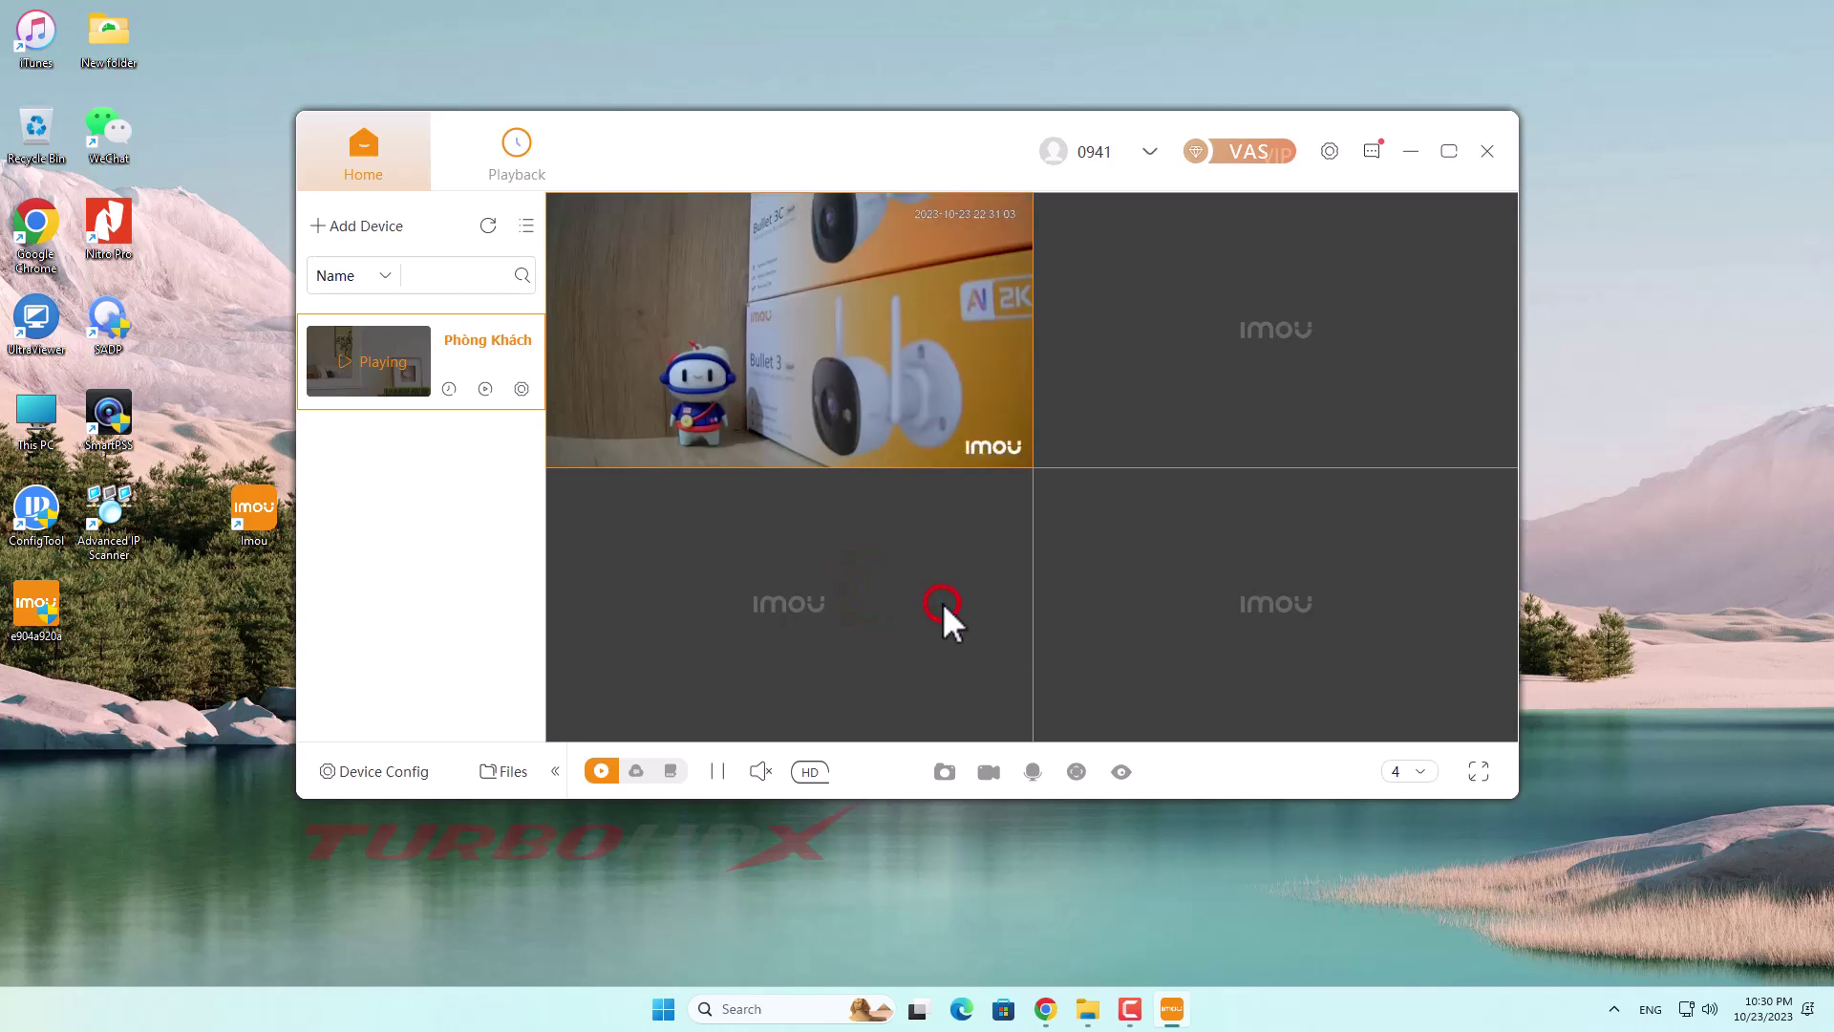
# Step: Capture a Phòng Khách snapshot, view it from the Capture folder, then close Photos and Explorer
pyautogui.click(944, 774)
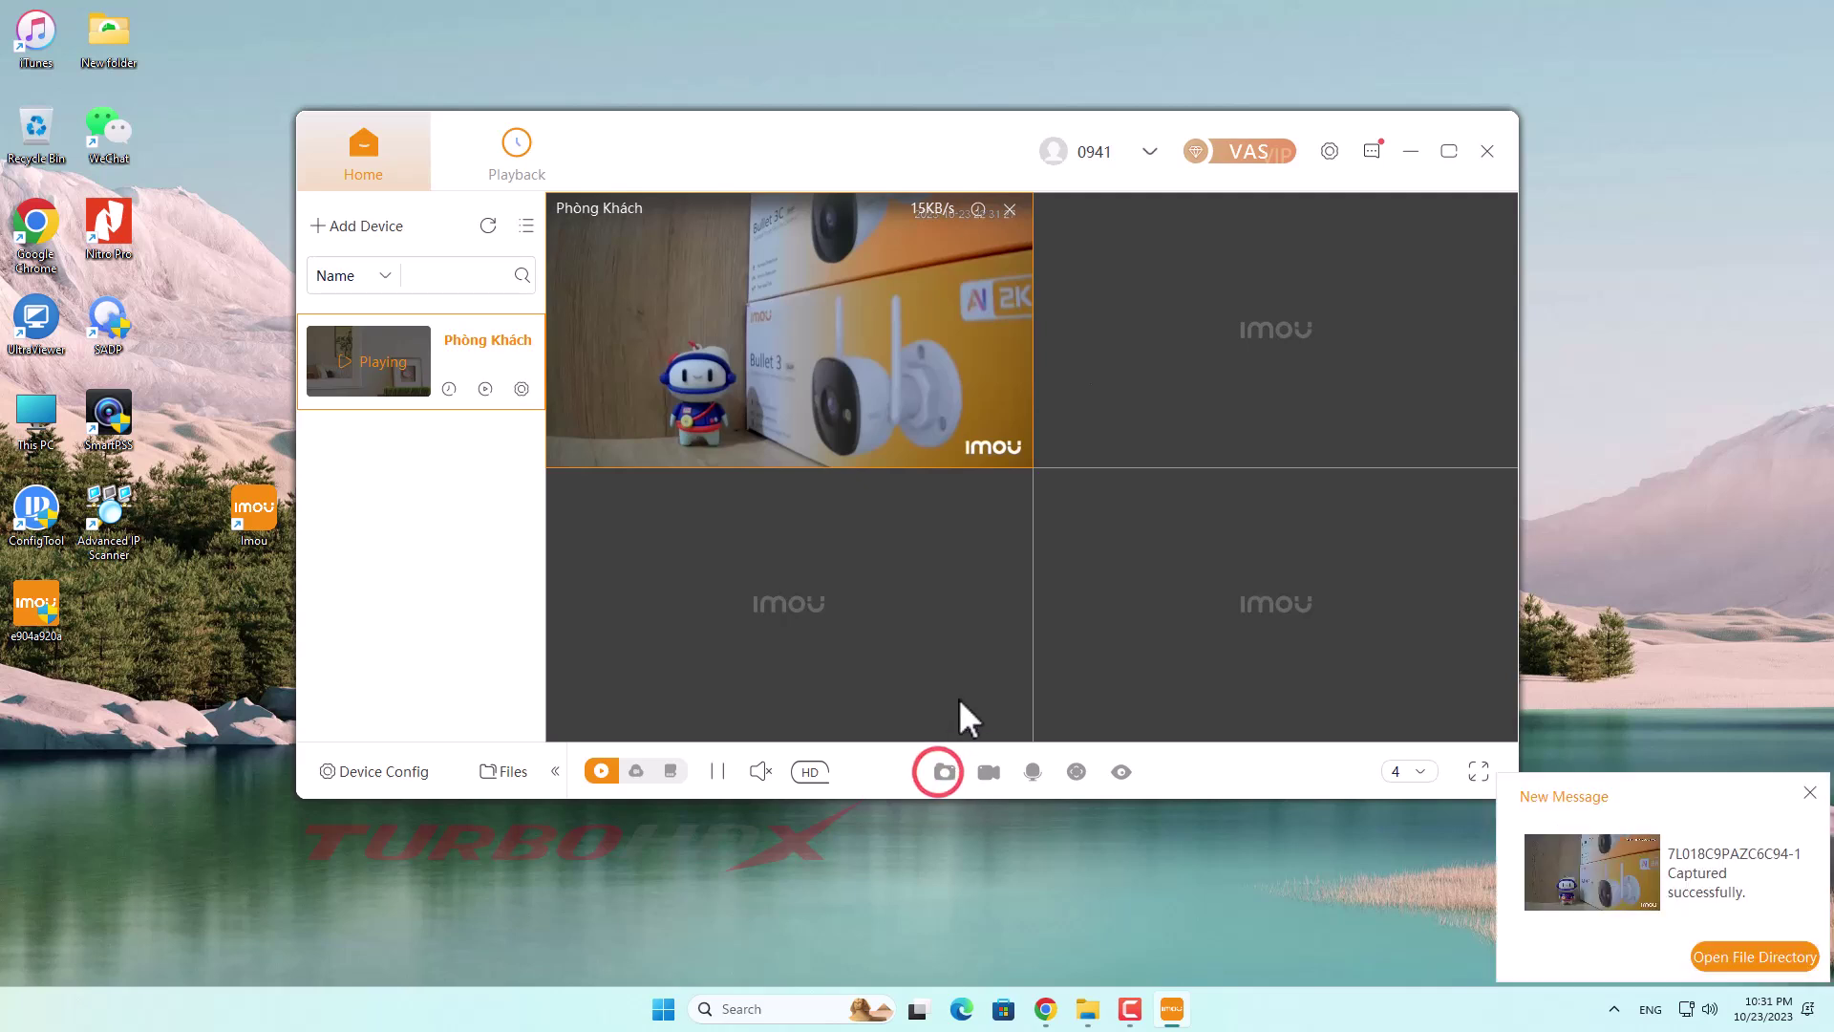
pyautogui.click(1713, 956)
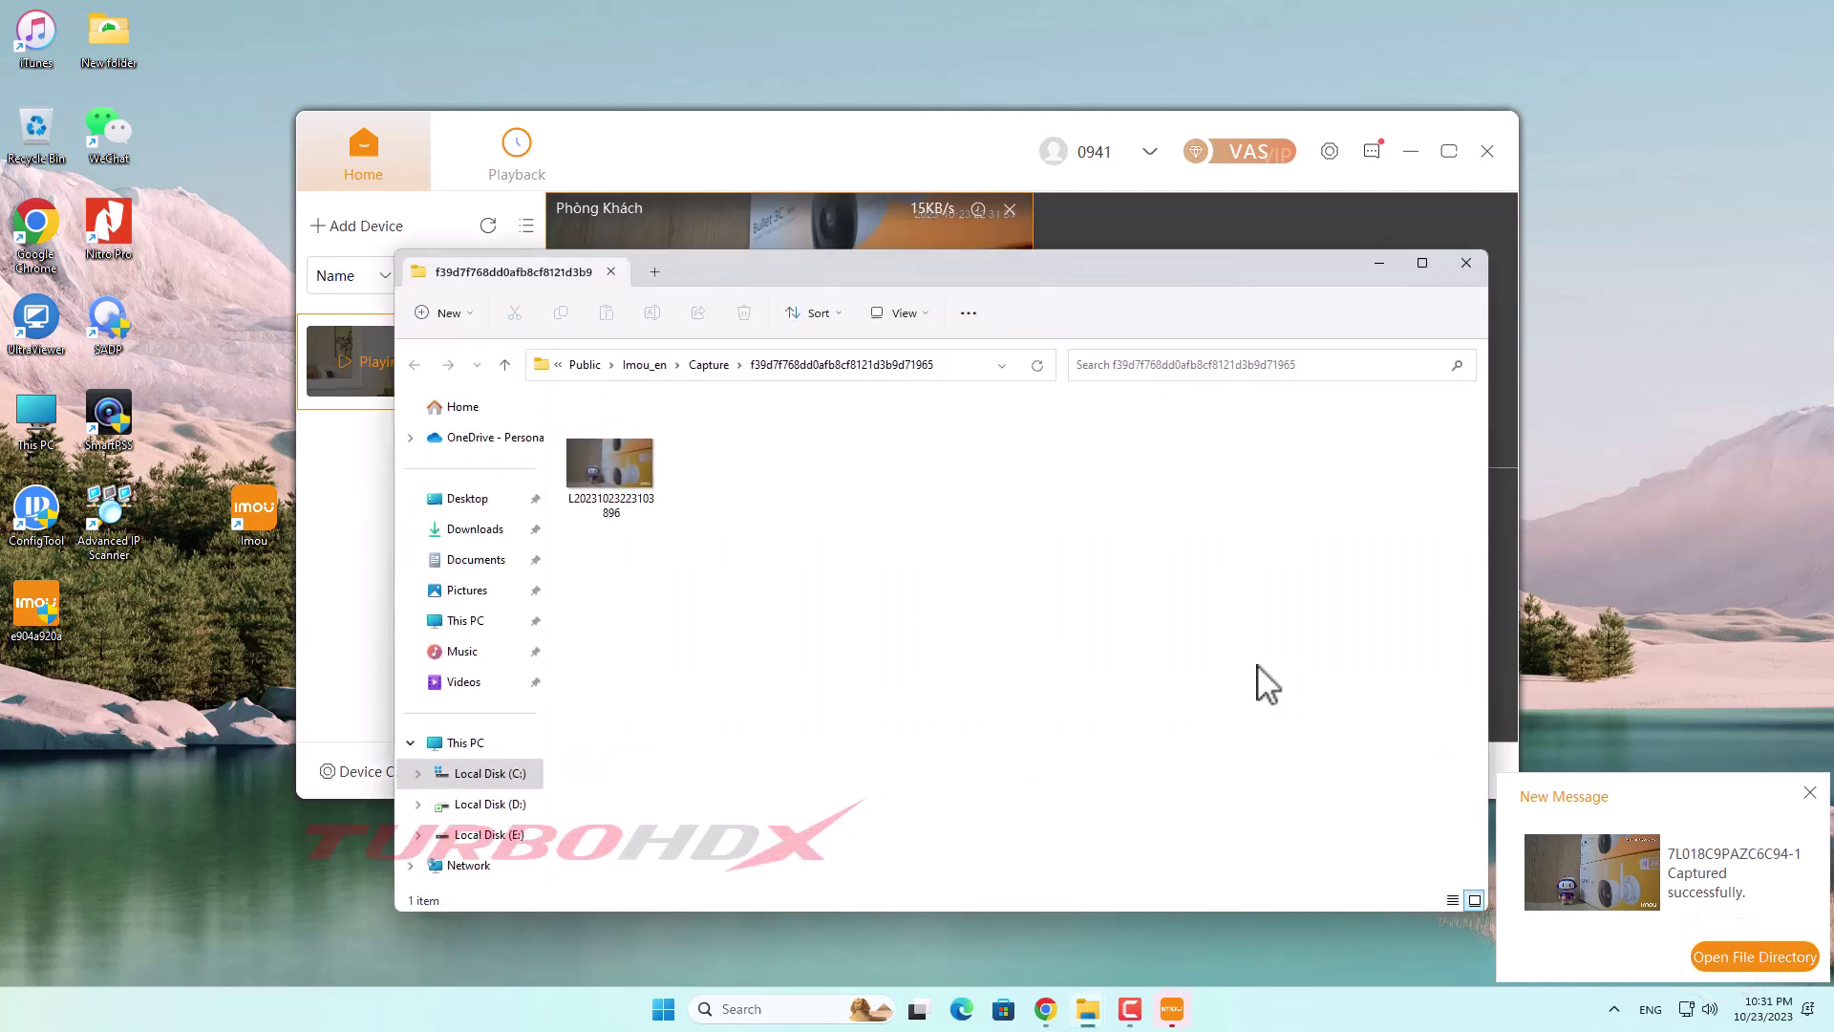
pyautogui.click(621, 466)
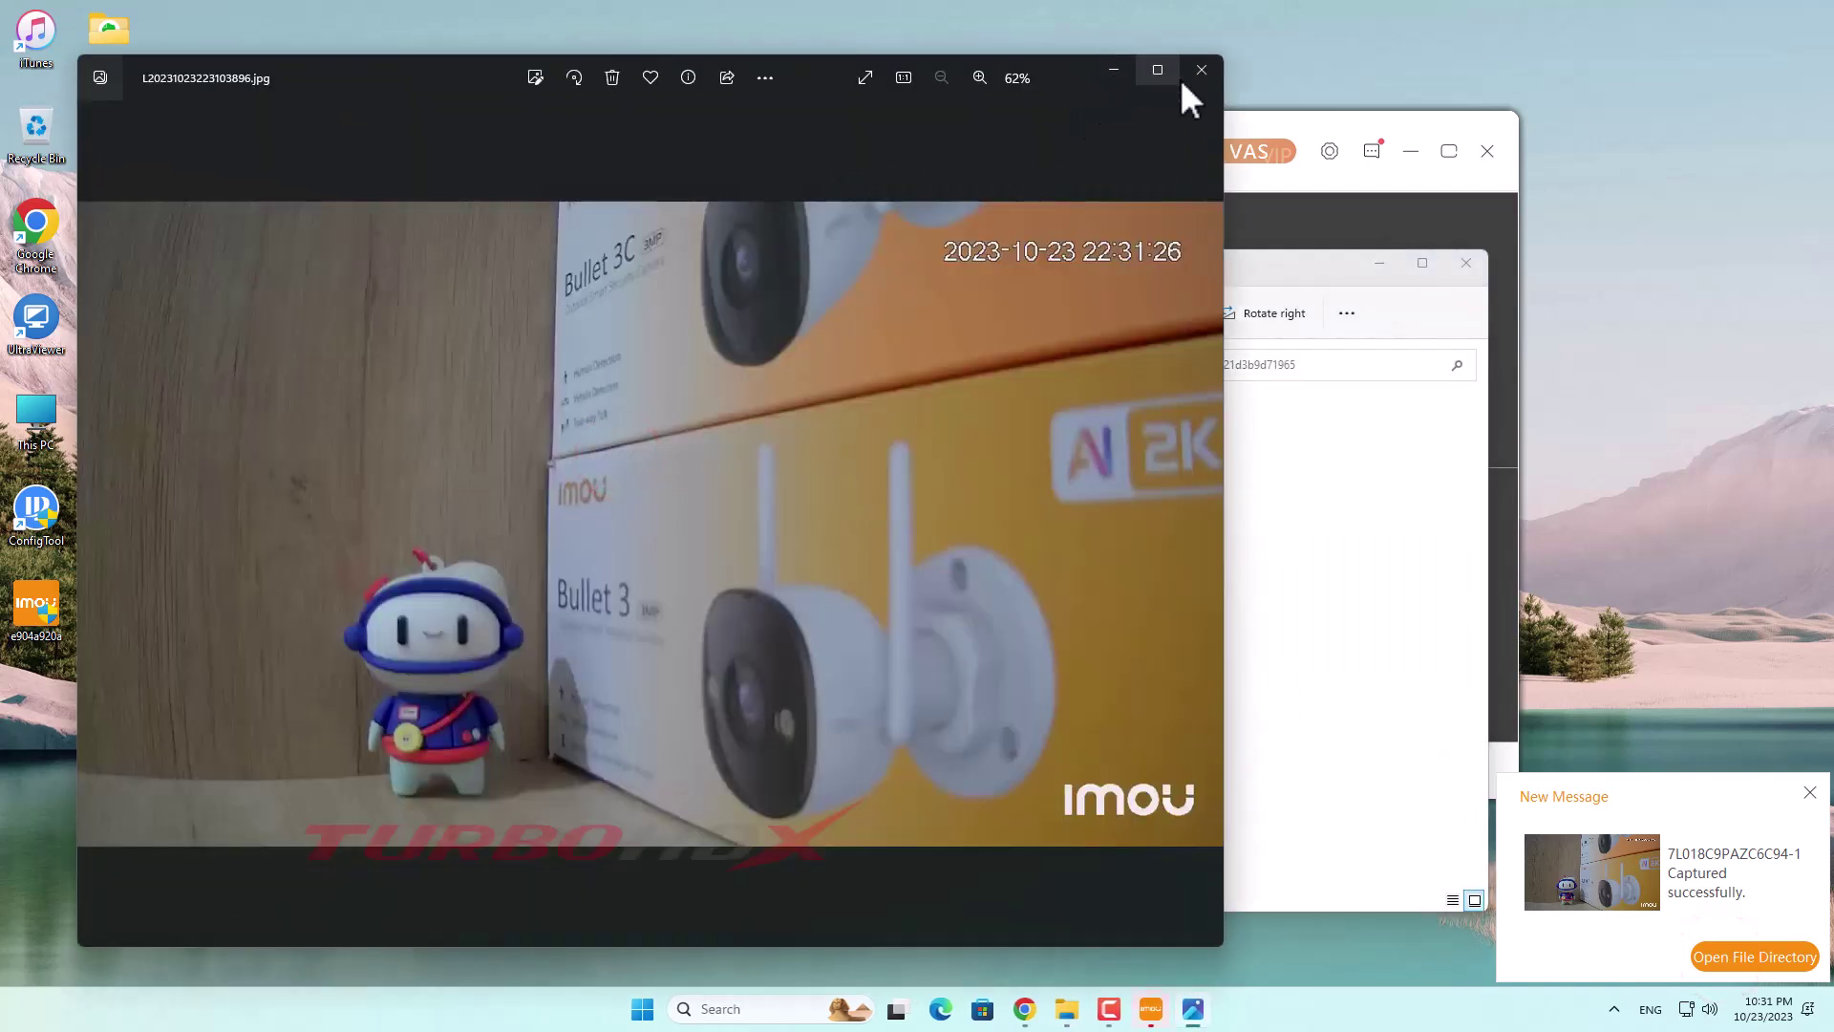
pyautogui.click(1187, 77)
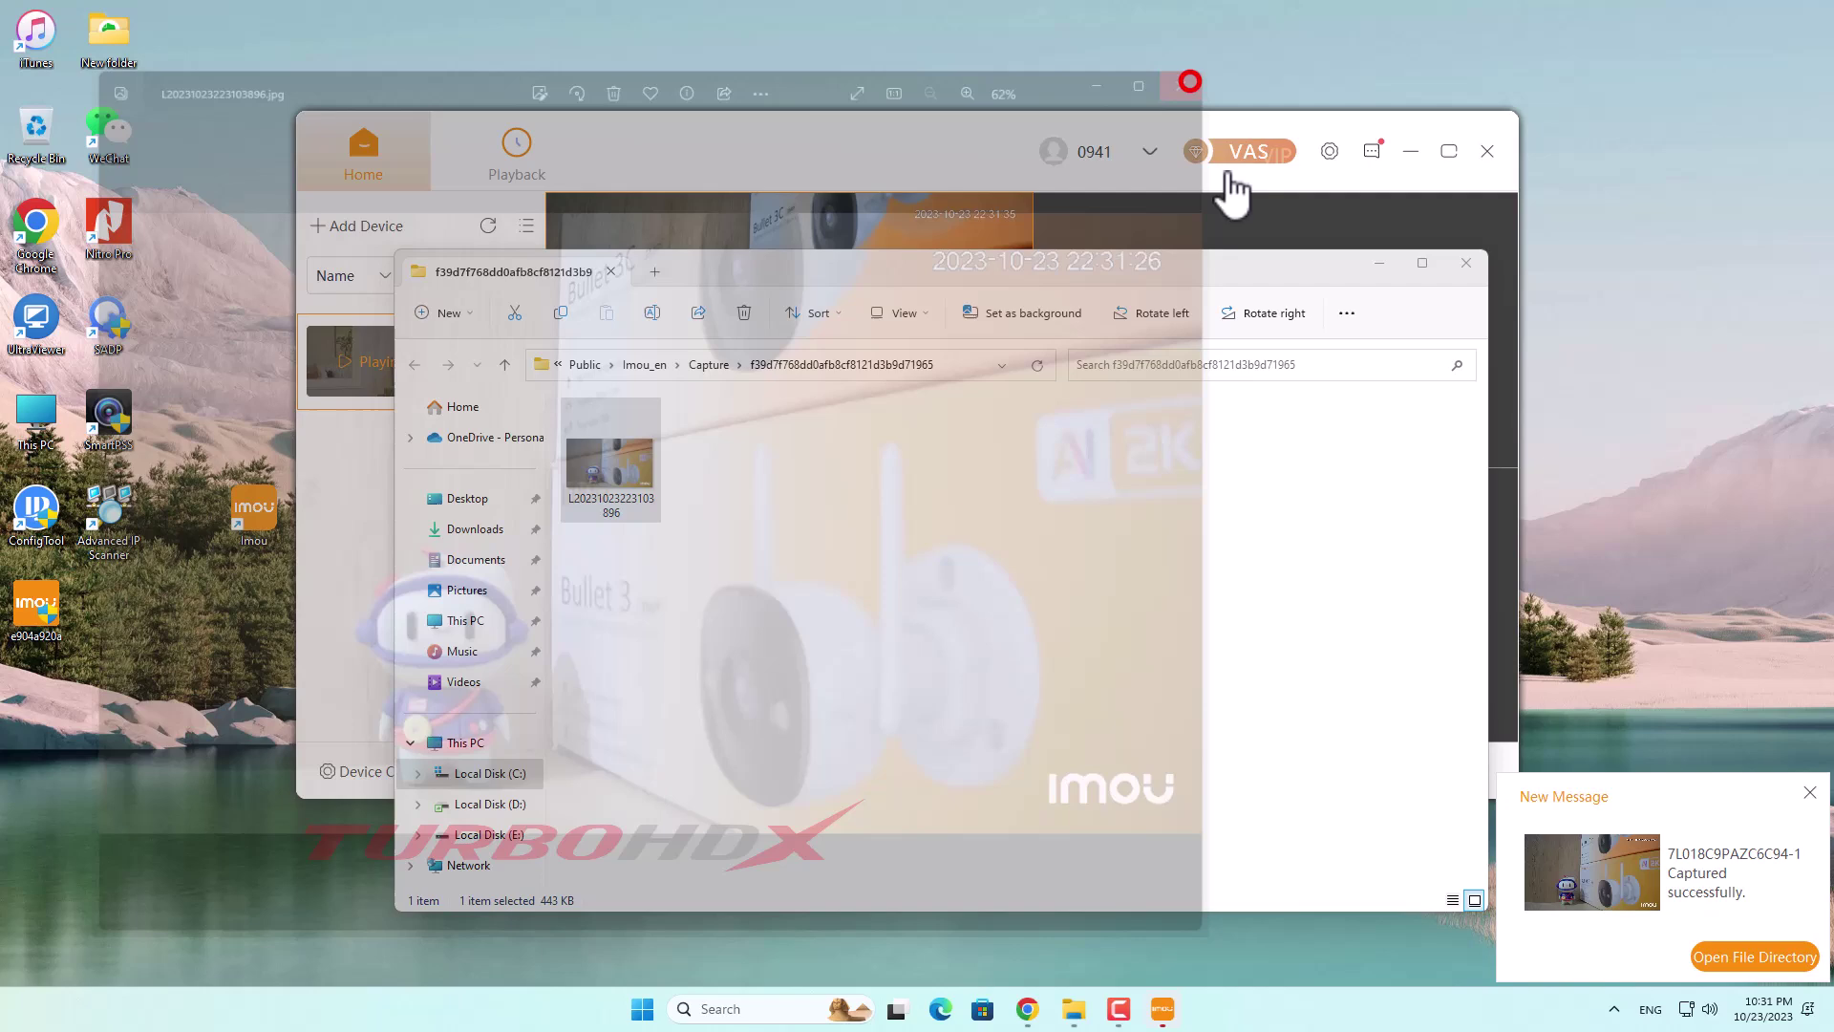
pyautogui.click(1384, 262)
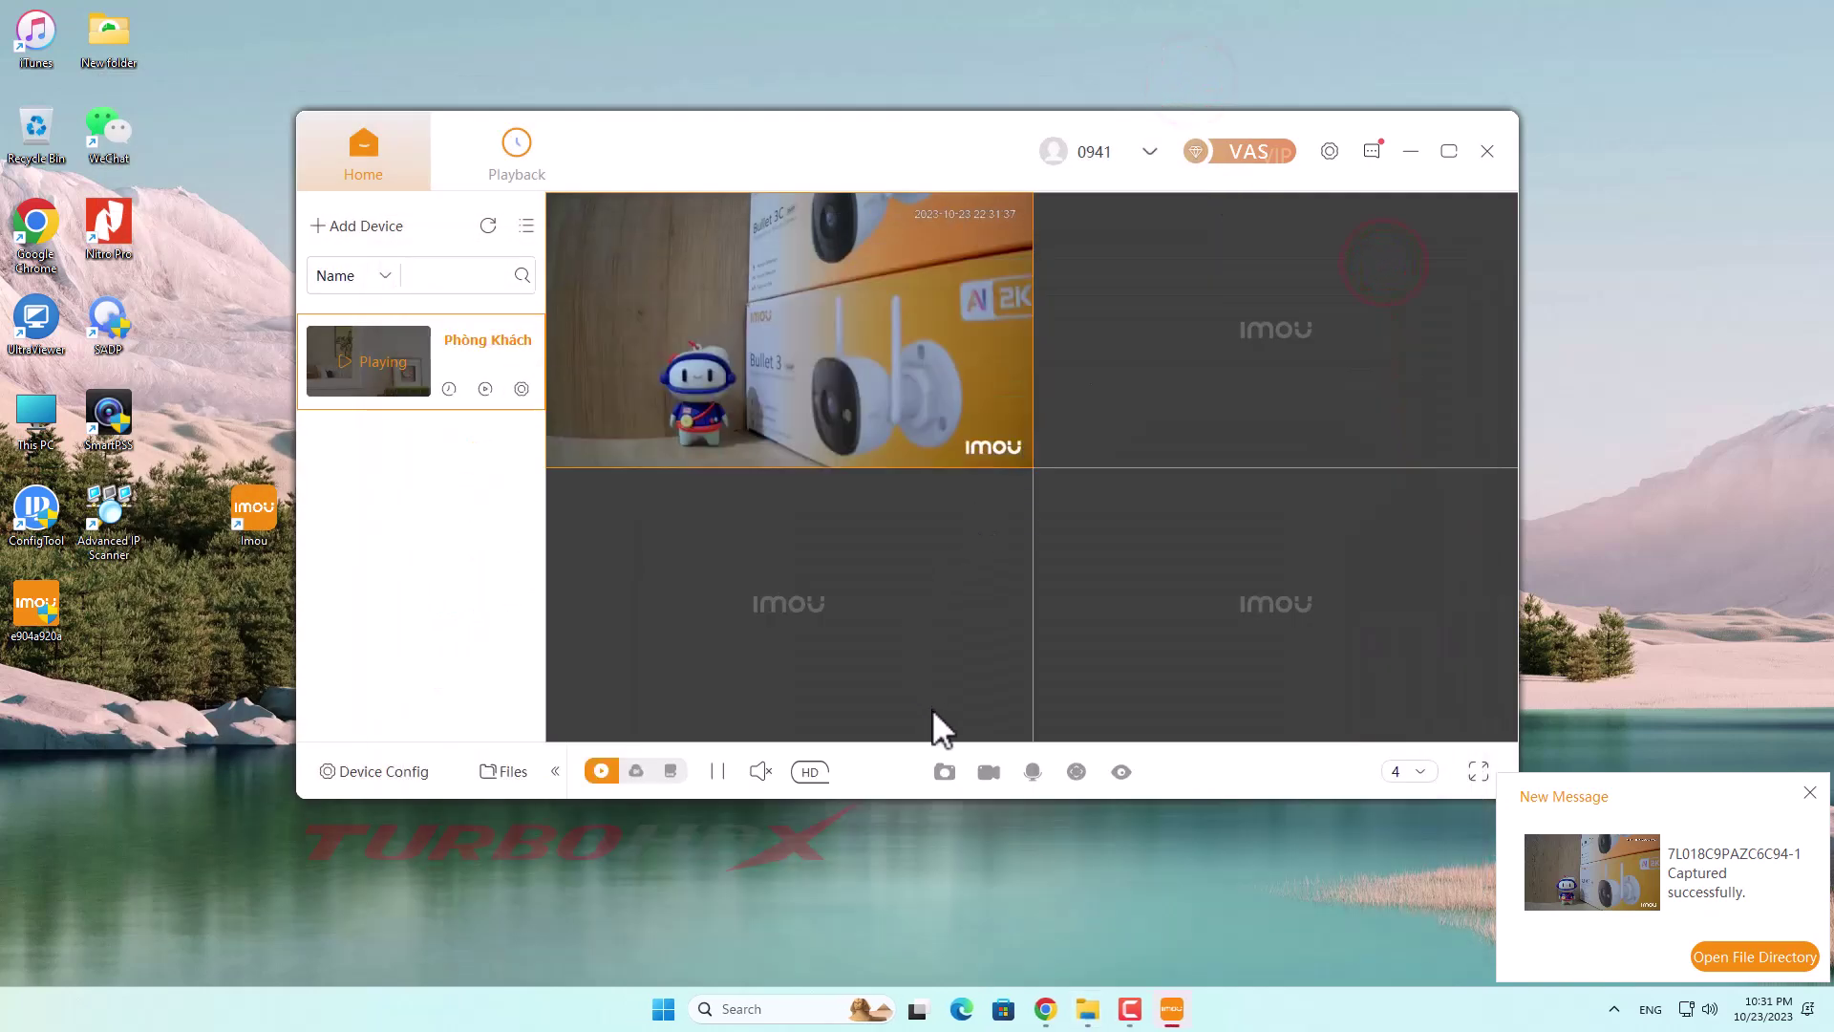
# Step: Start and stop recording to save a short Phòng Khách clip, confirmed 'Recorded successfully'
pyautogui.click(989, 774)
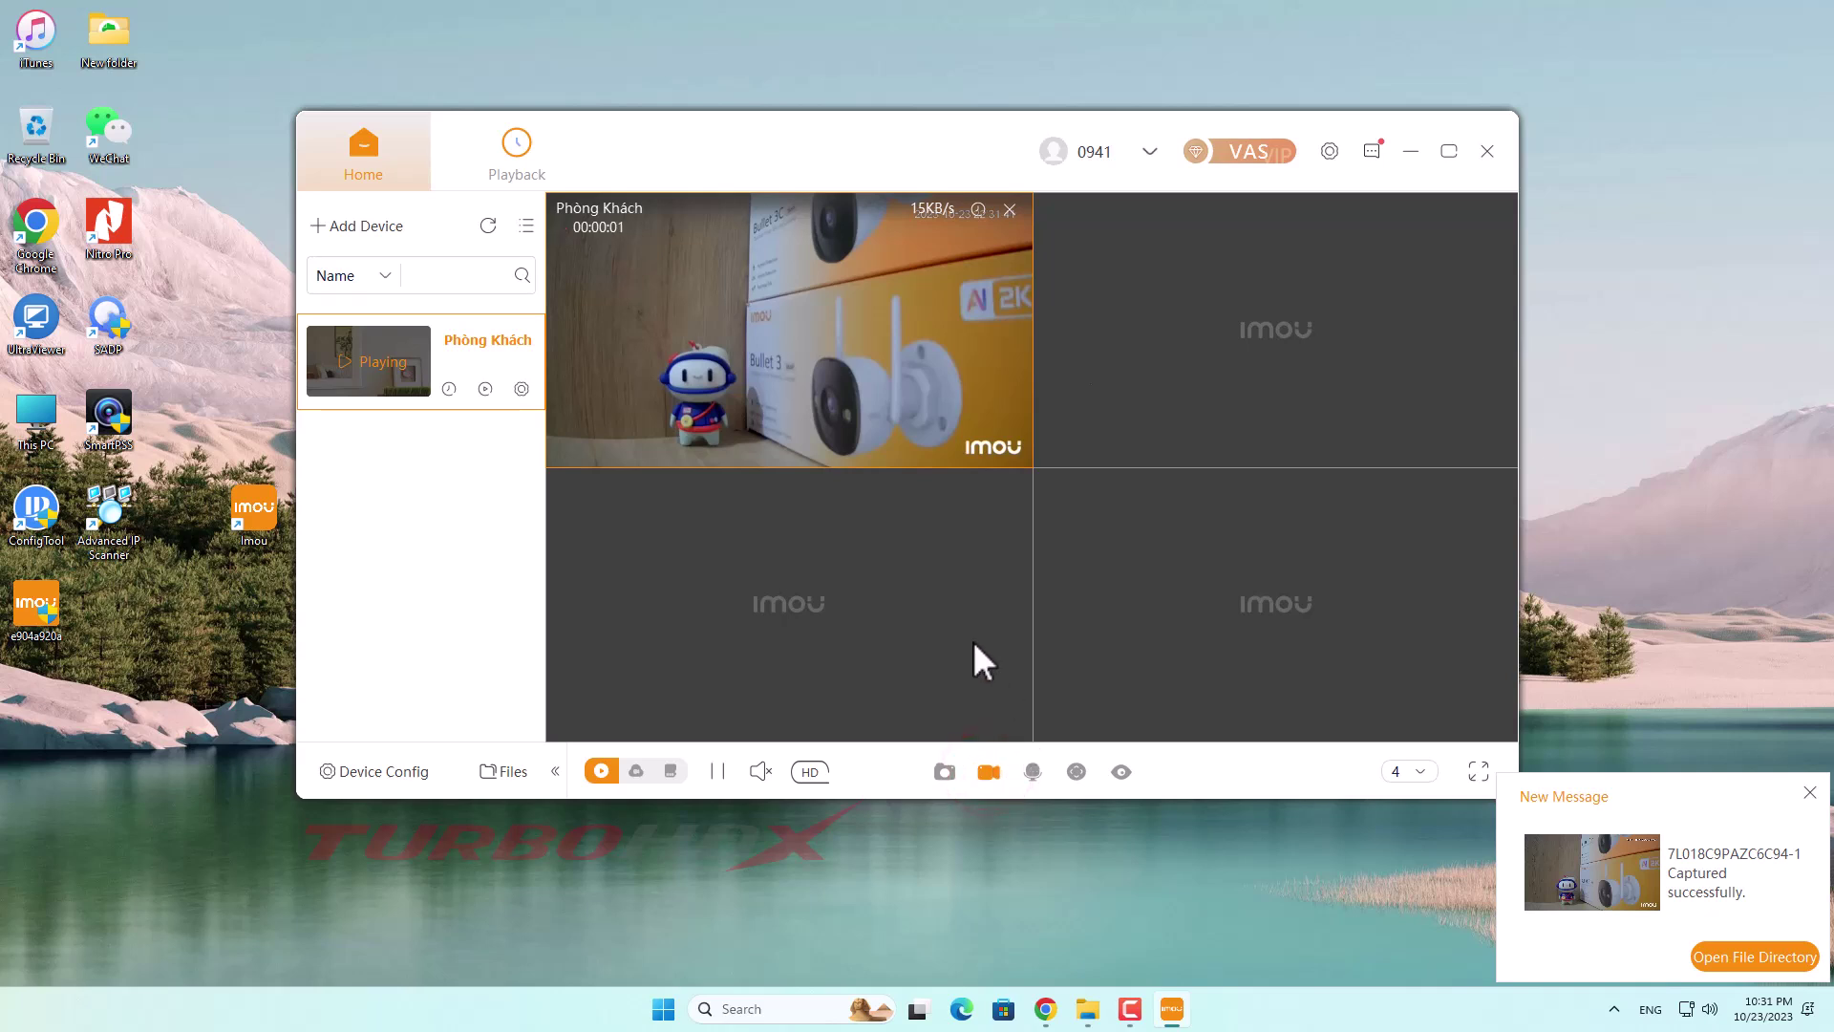
pyautogui.click(990, 774)
# Step: Play the new Phòng Khách clip from the Record folder in Media Player, then close it and the notification
pyautogui.click(1727, 957)
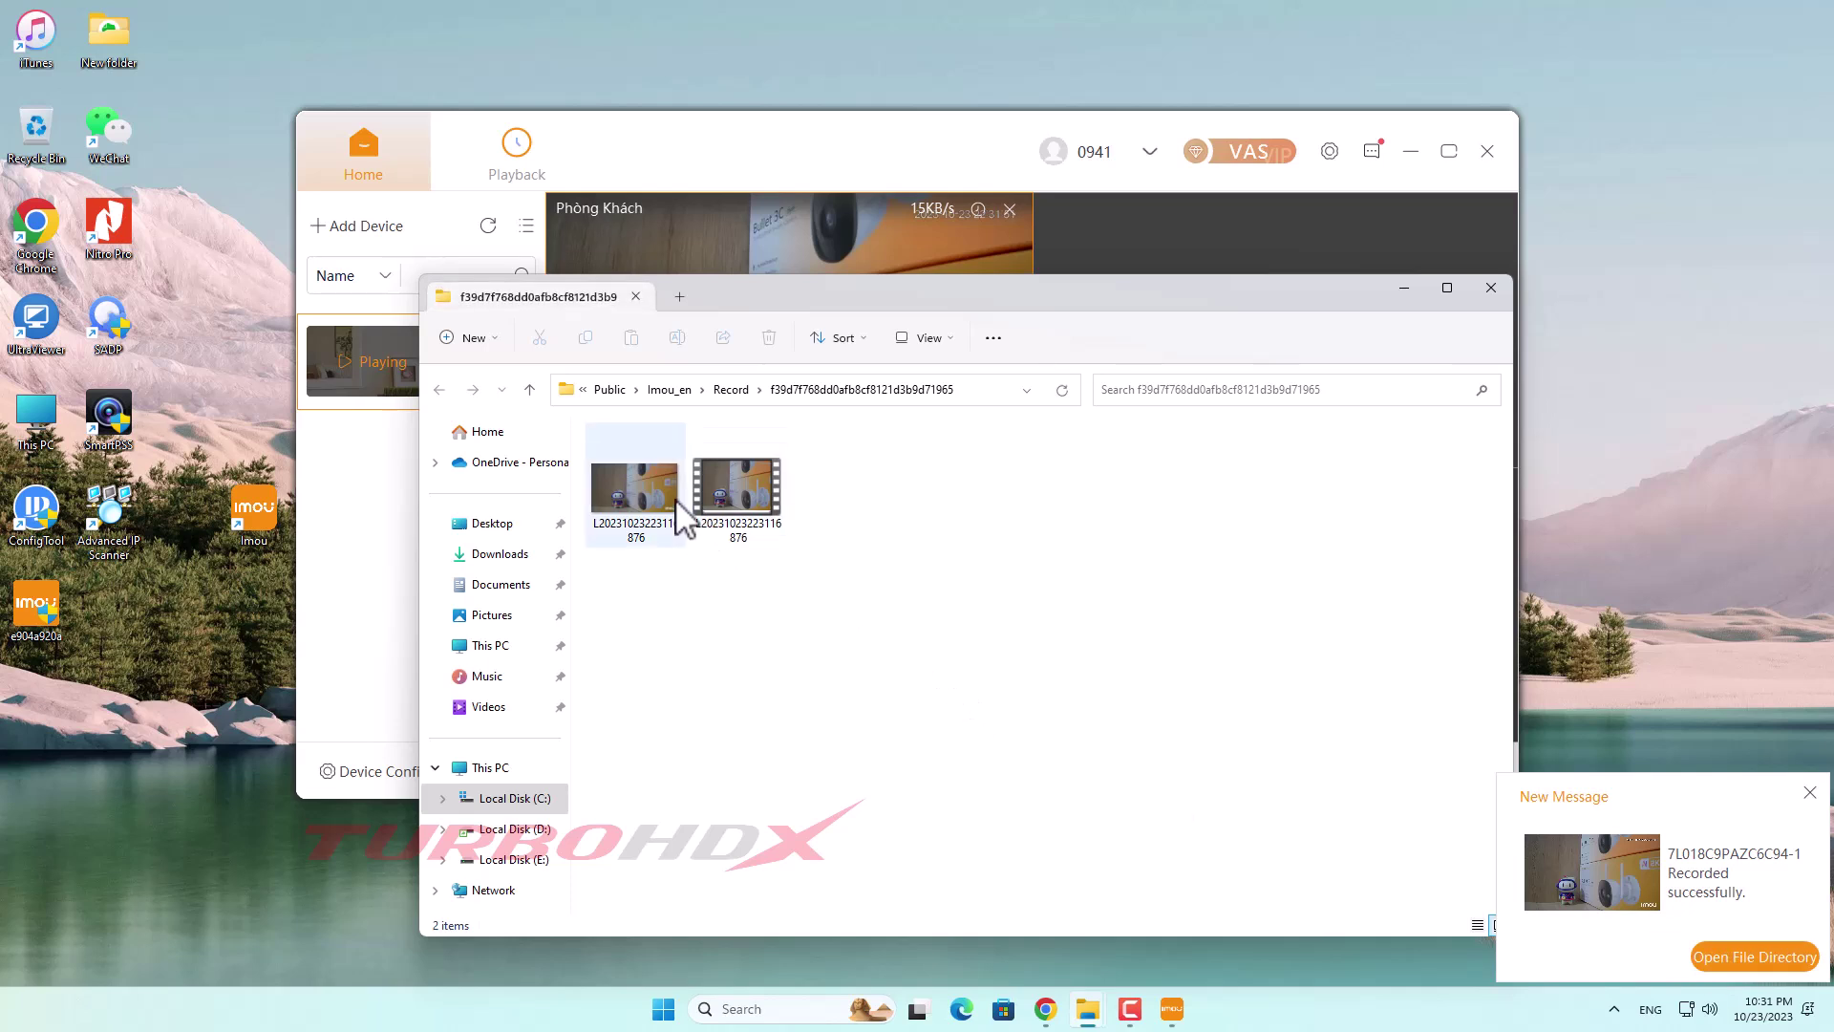
pyautogui.click(745, 495)
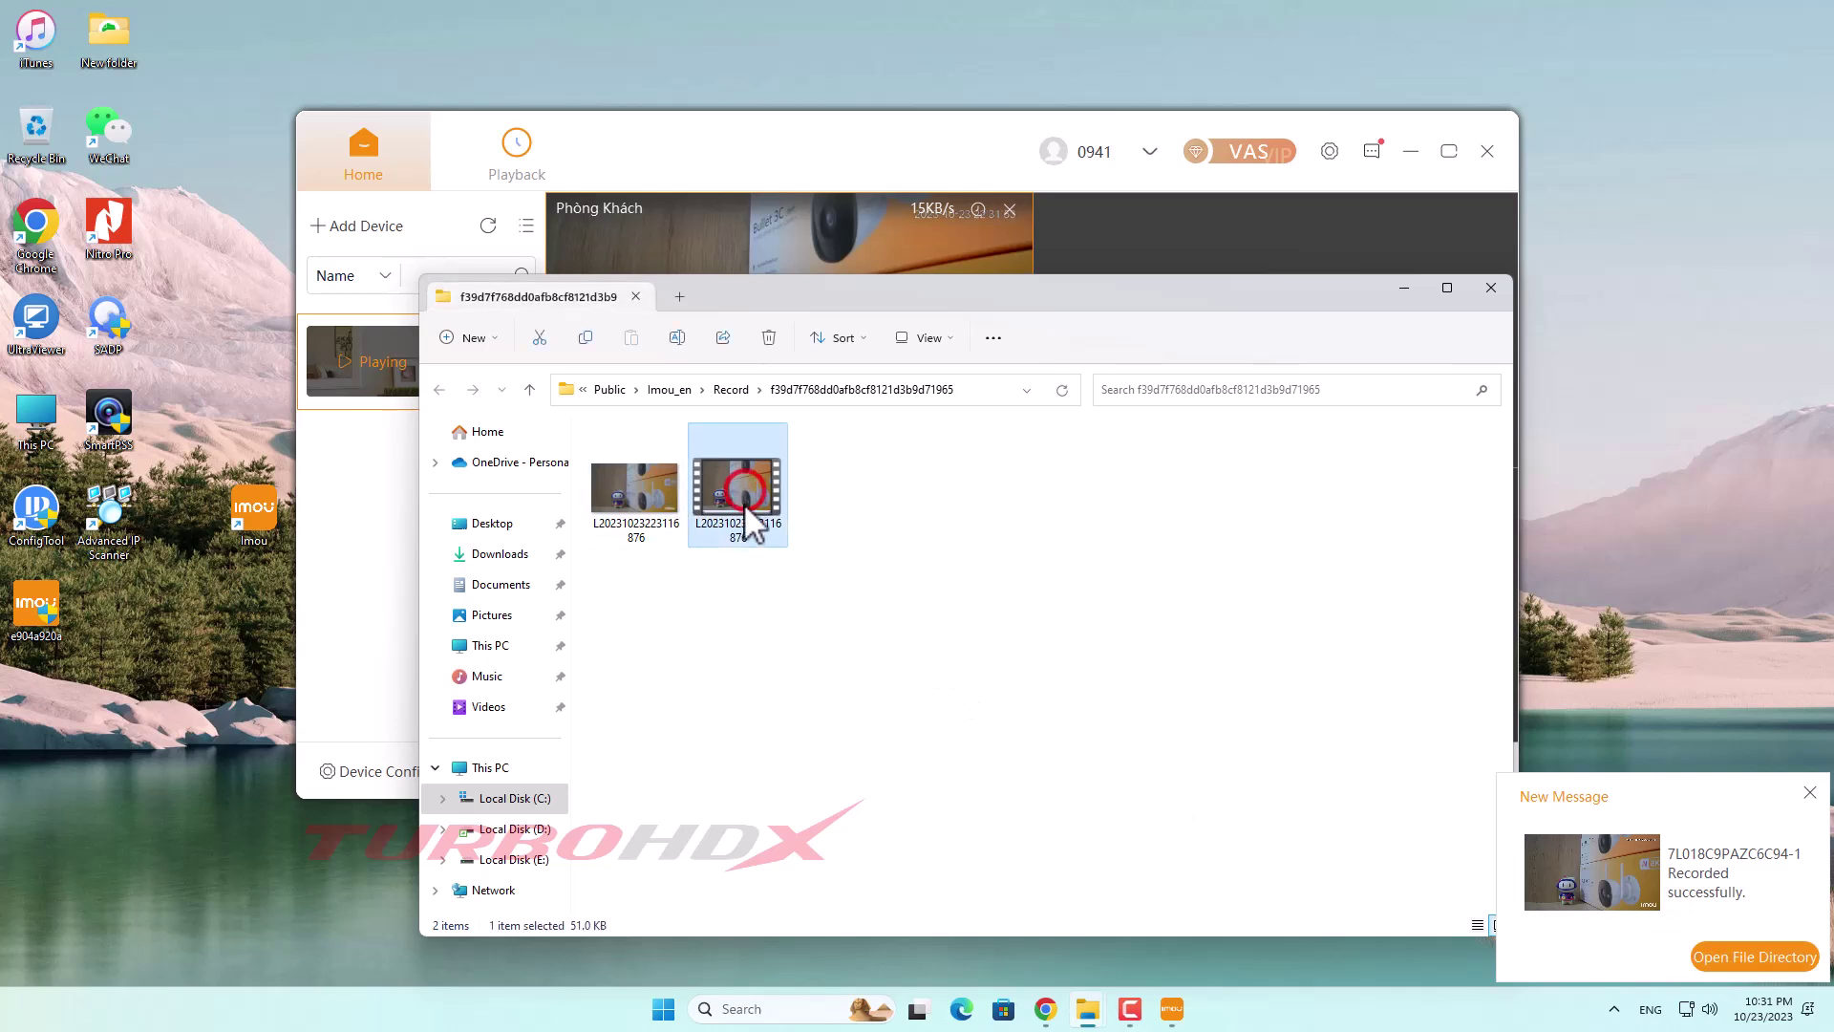
pyautogui.doubleClick(743, 504)
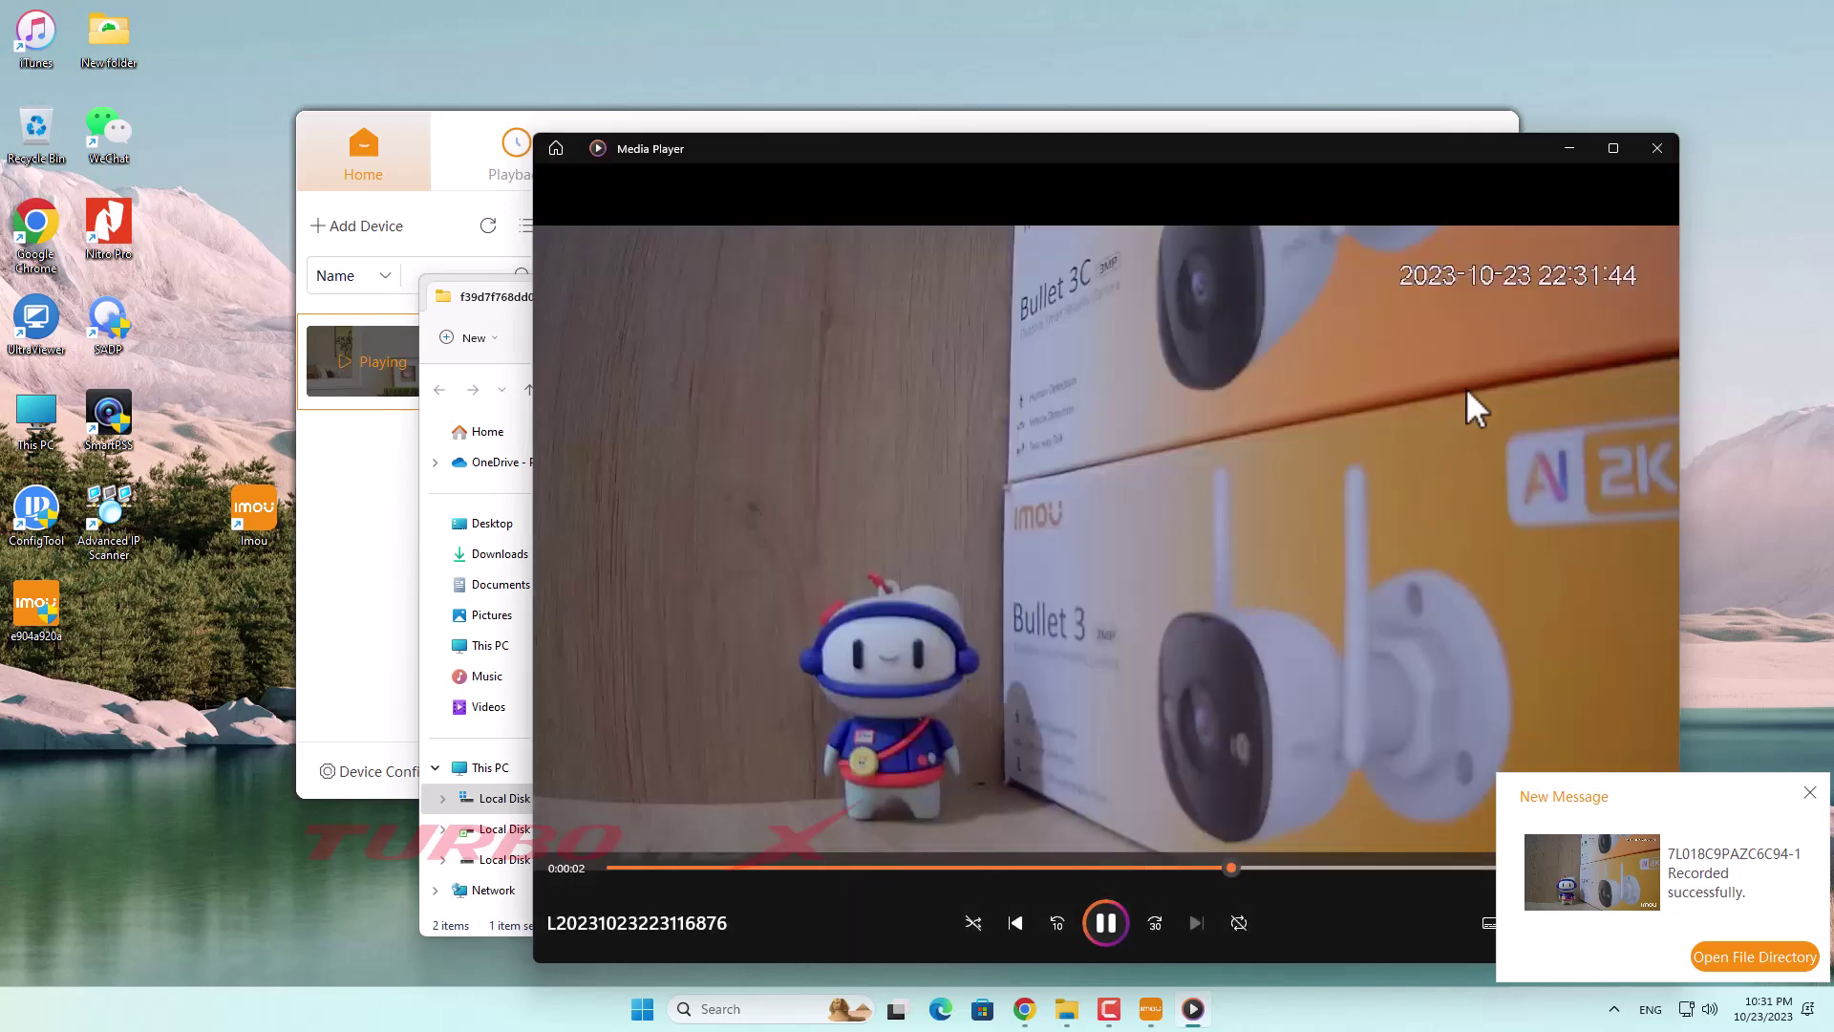
pyautogui.click(1657, 148)
pyautogui.click(1809, 793)
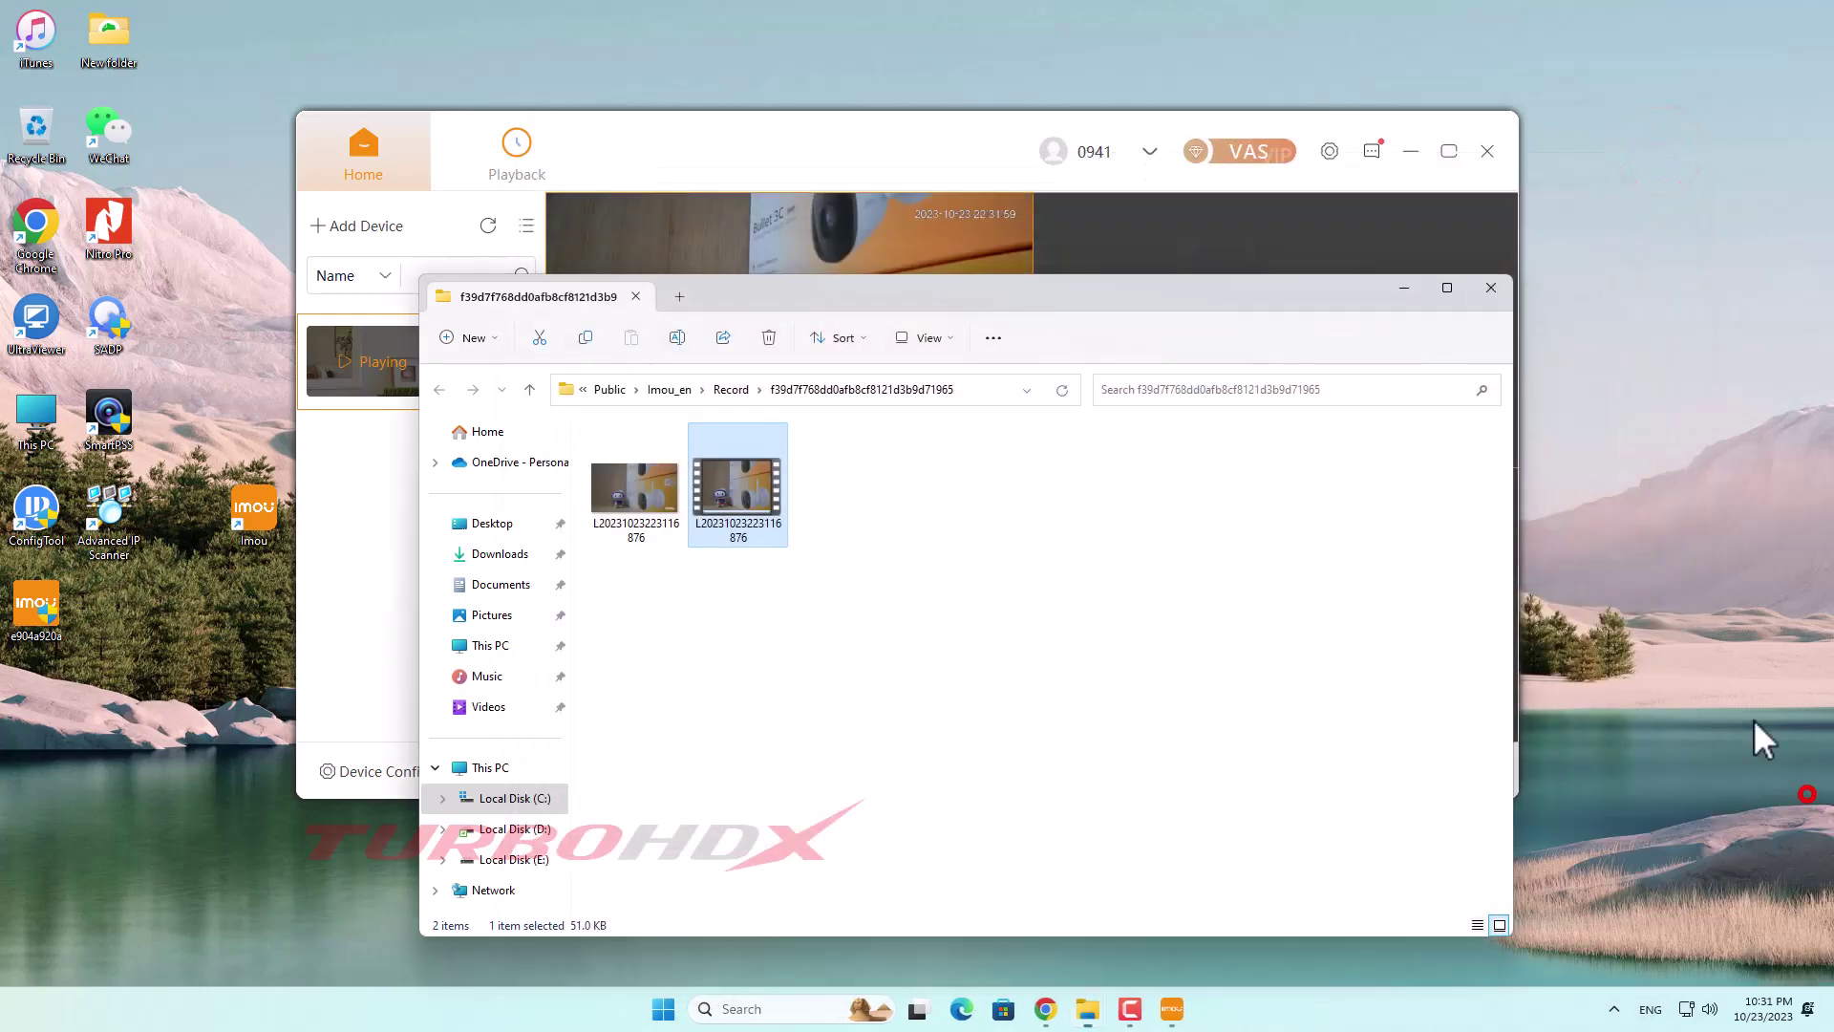
pyautogui.click(1404, 287)
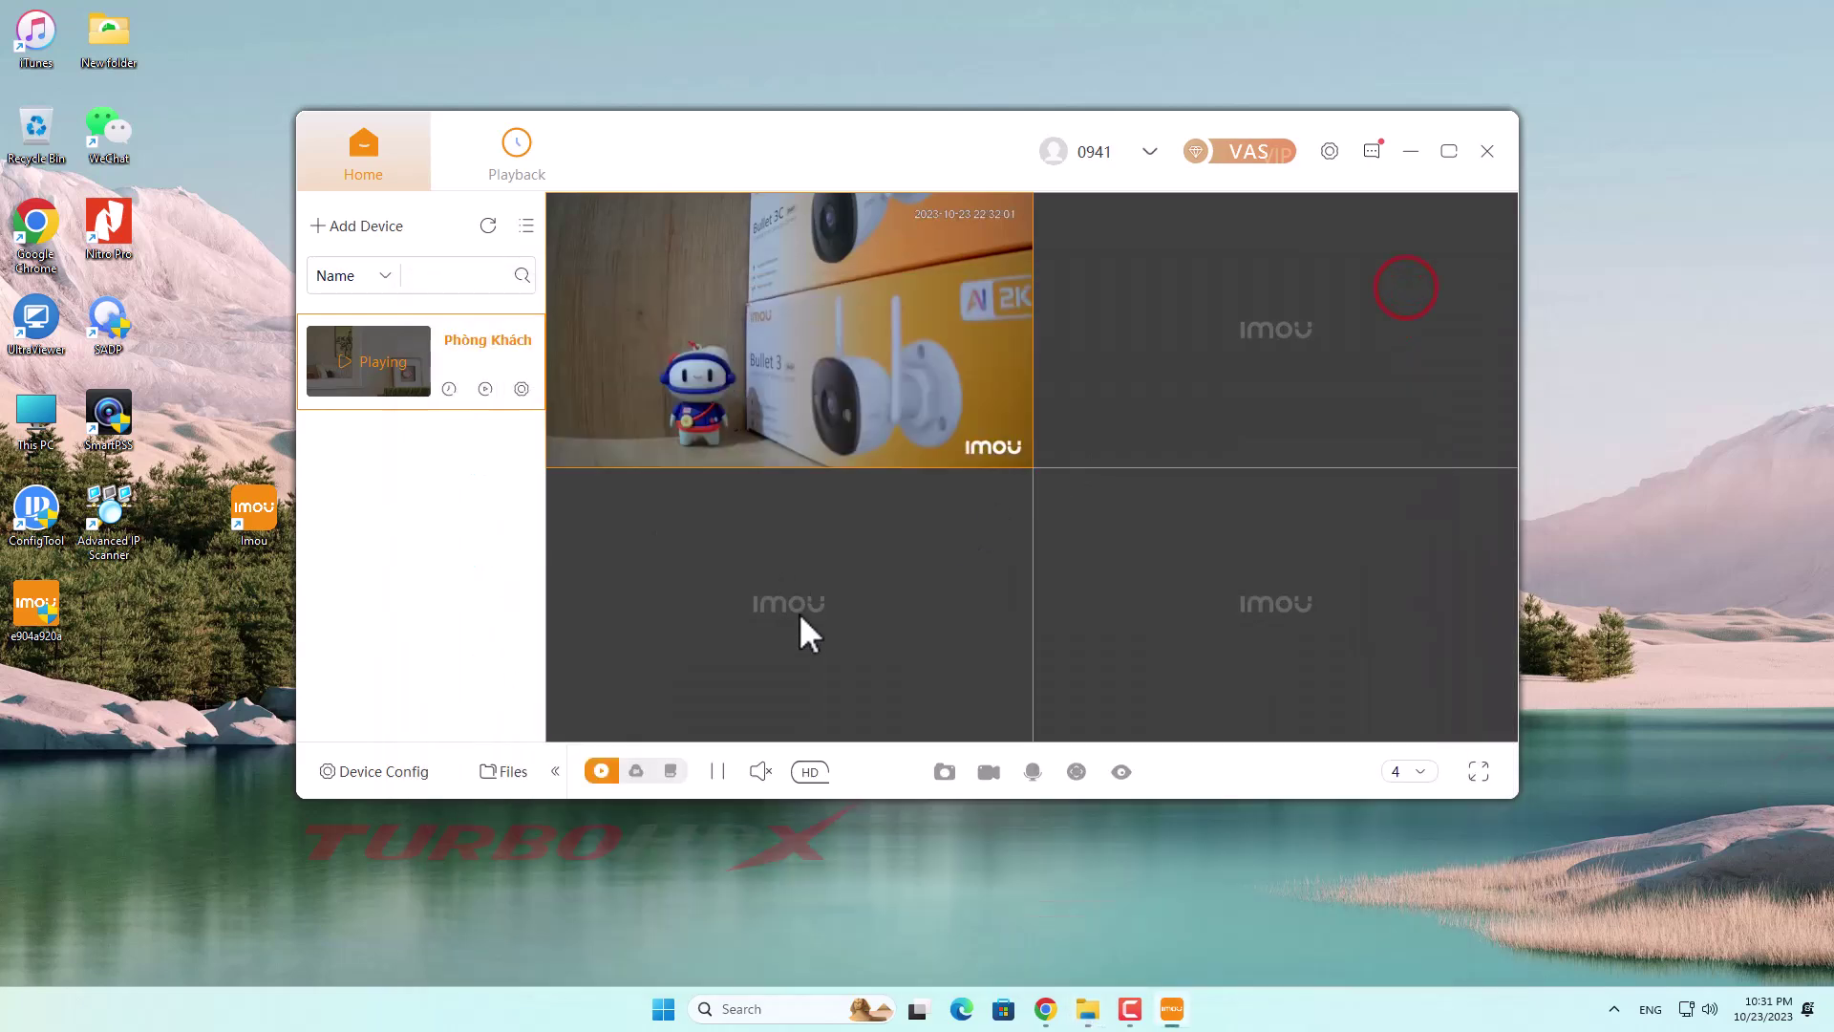
pyautogui.click(1033, 774)
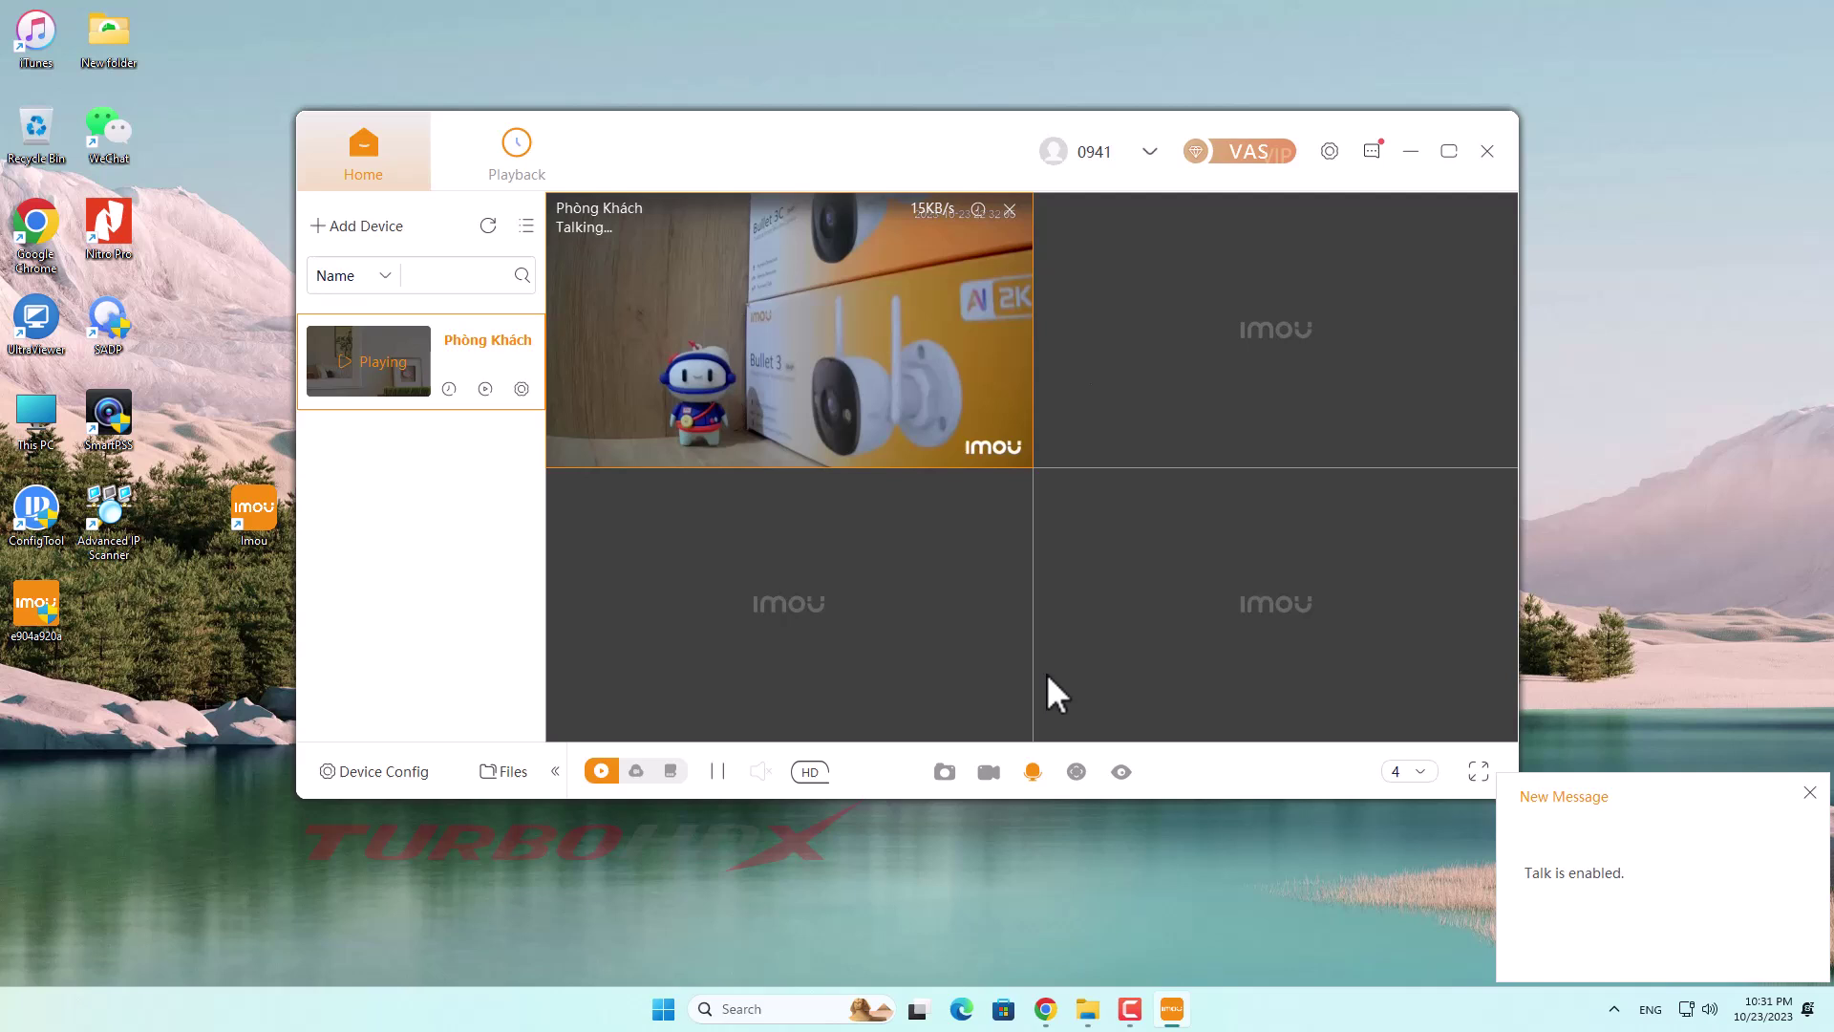
pyautogui.click(1032, 771)
pyautogui.click(1033, 774)
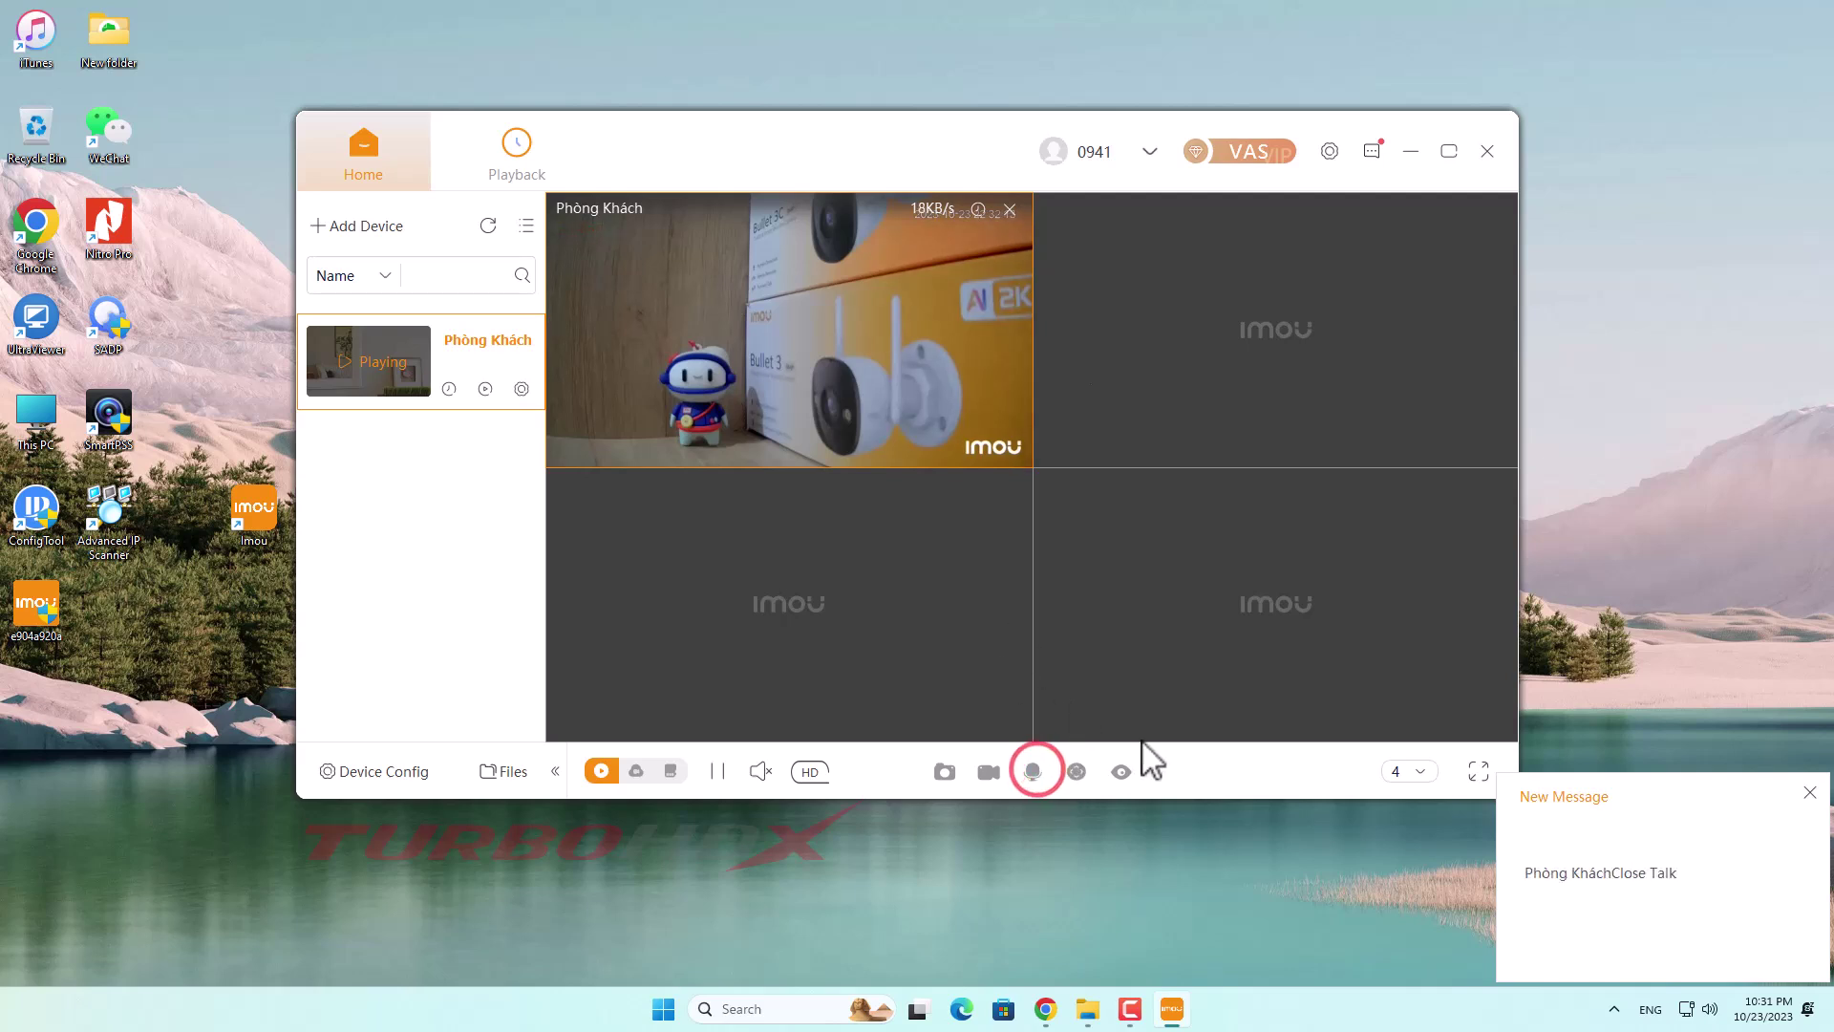
pyautogui.click(1810, 793)
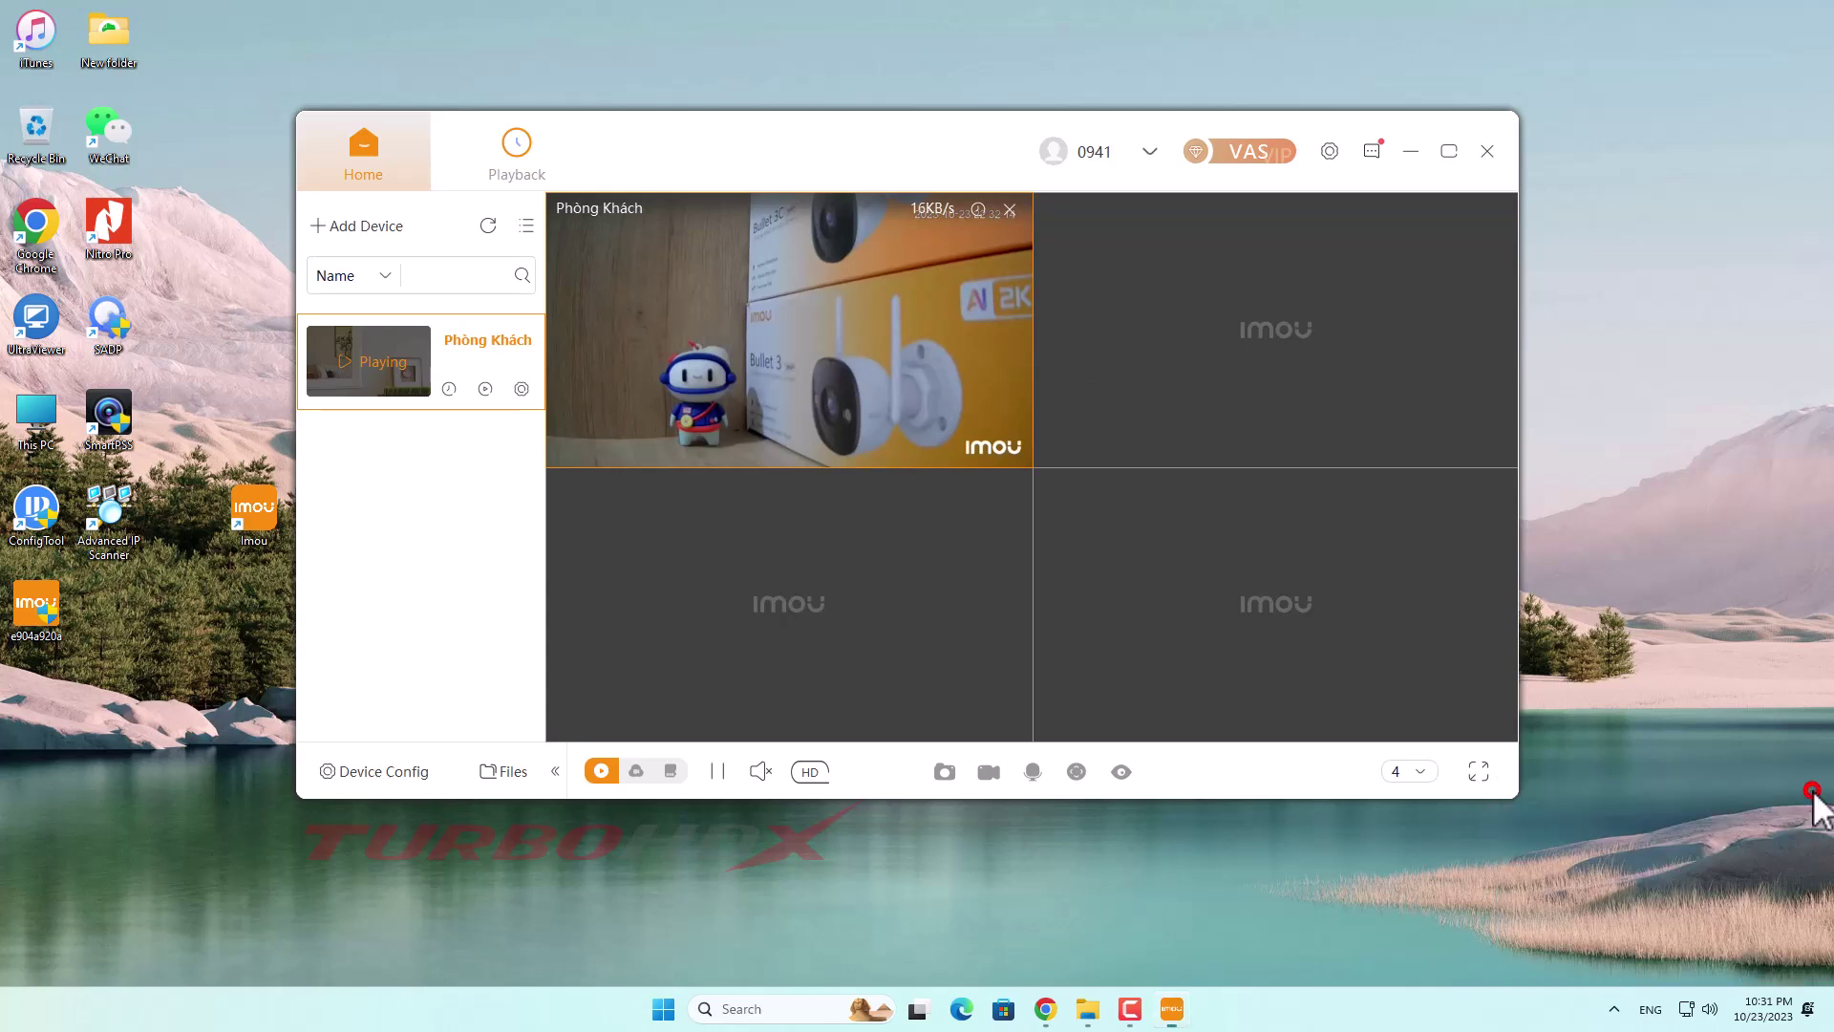
# Step: Use the PTZ wheel to pan the Phòng Khách camera left and right, then tilt it up and down
pyautogui.click(1076, 771)
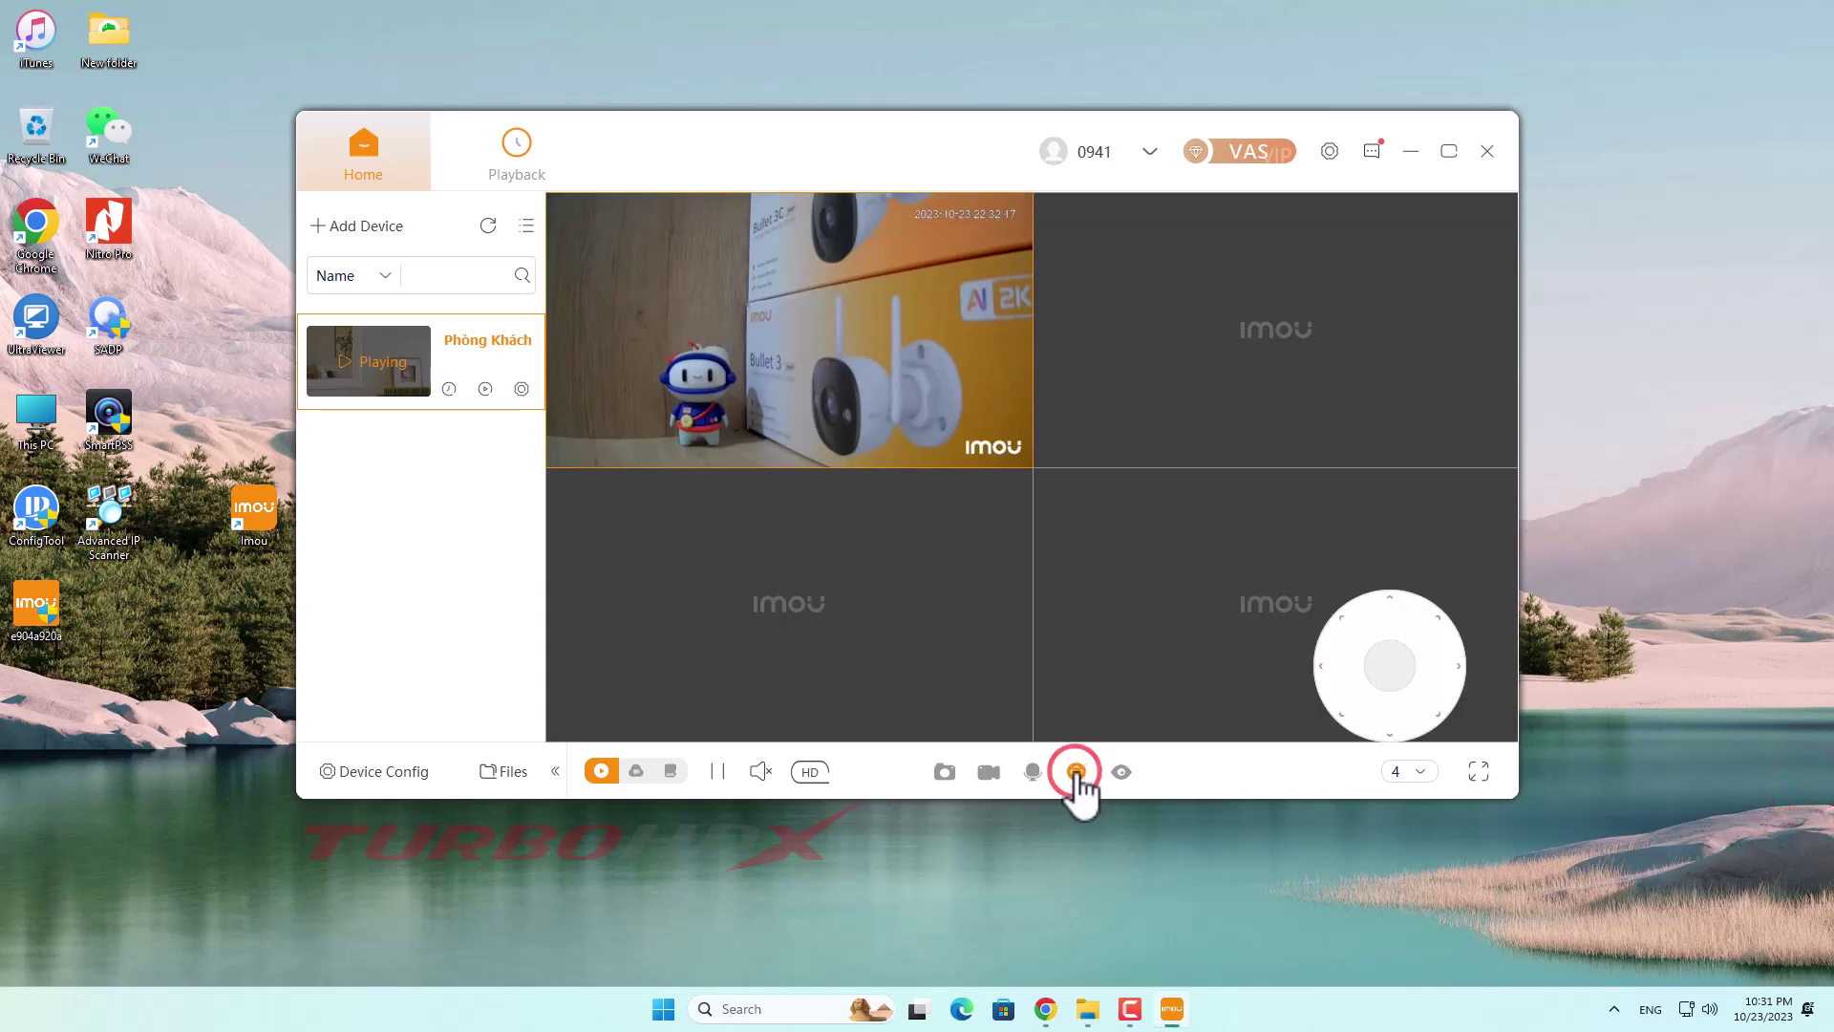
pyautogui.click(1346, 668)
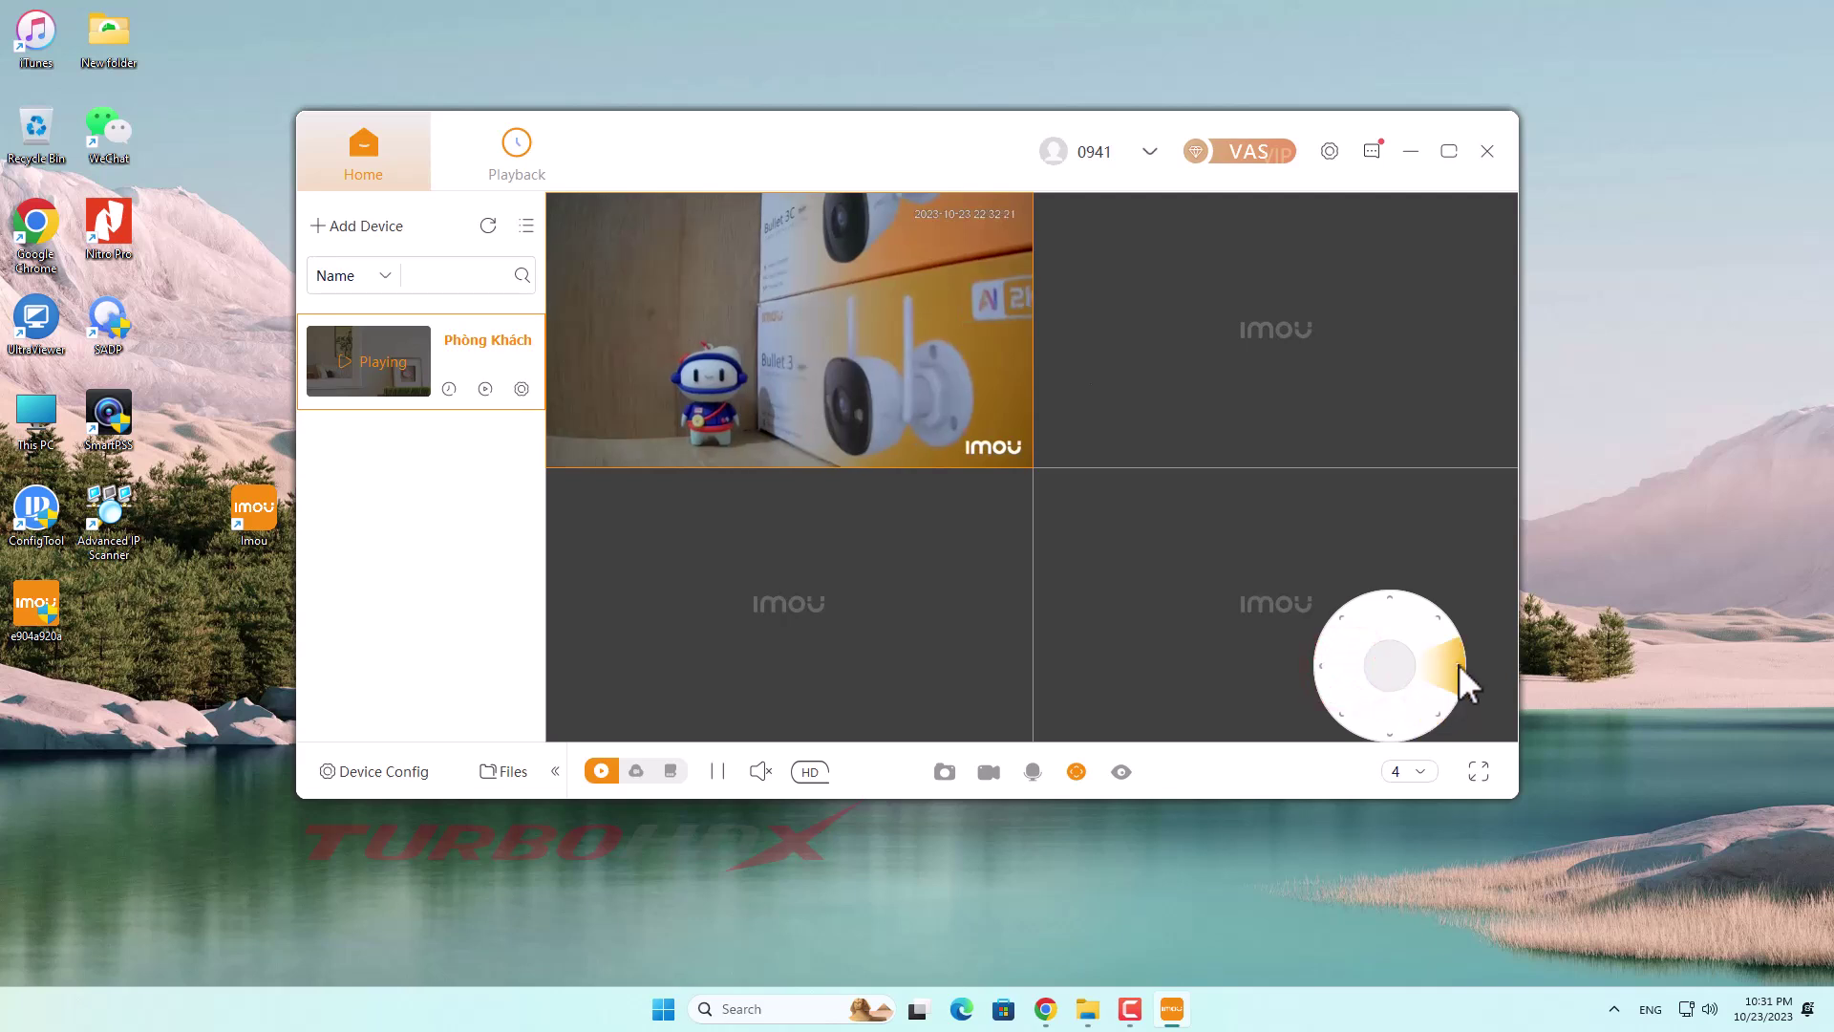
pyautogui.click(1458, 664)
pyautogui.click(1399, 668)
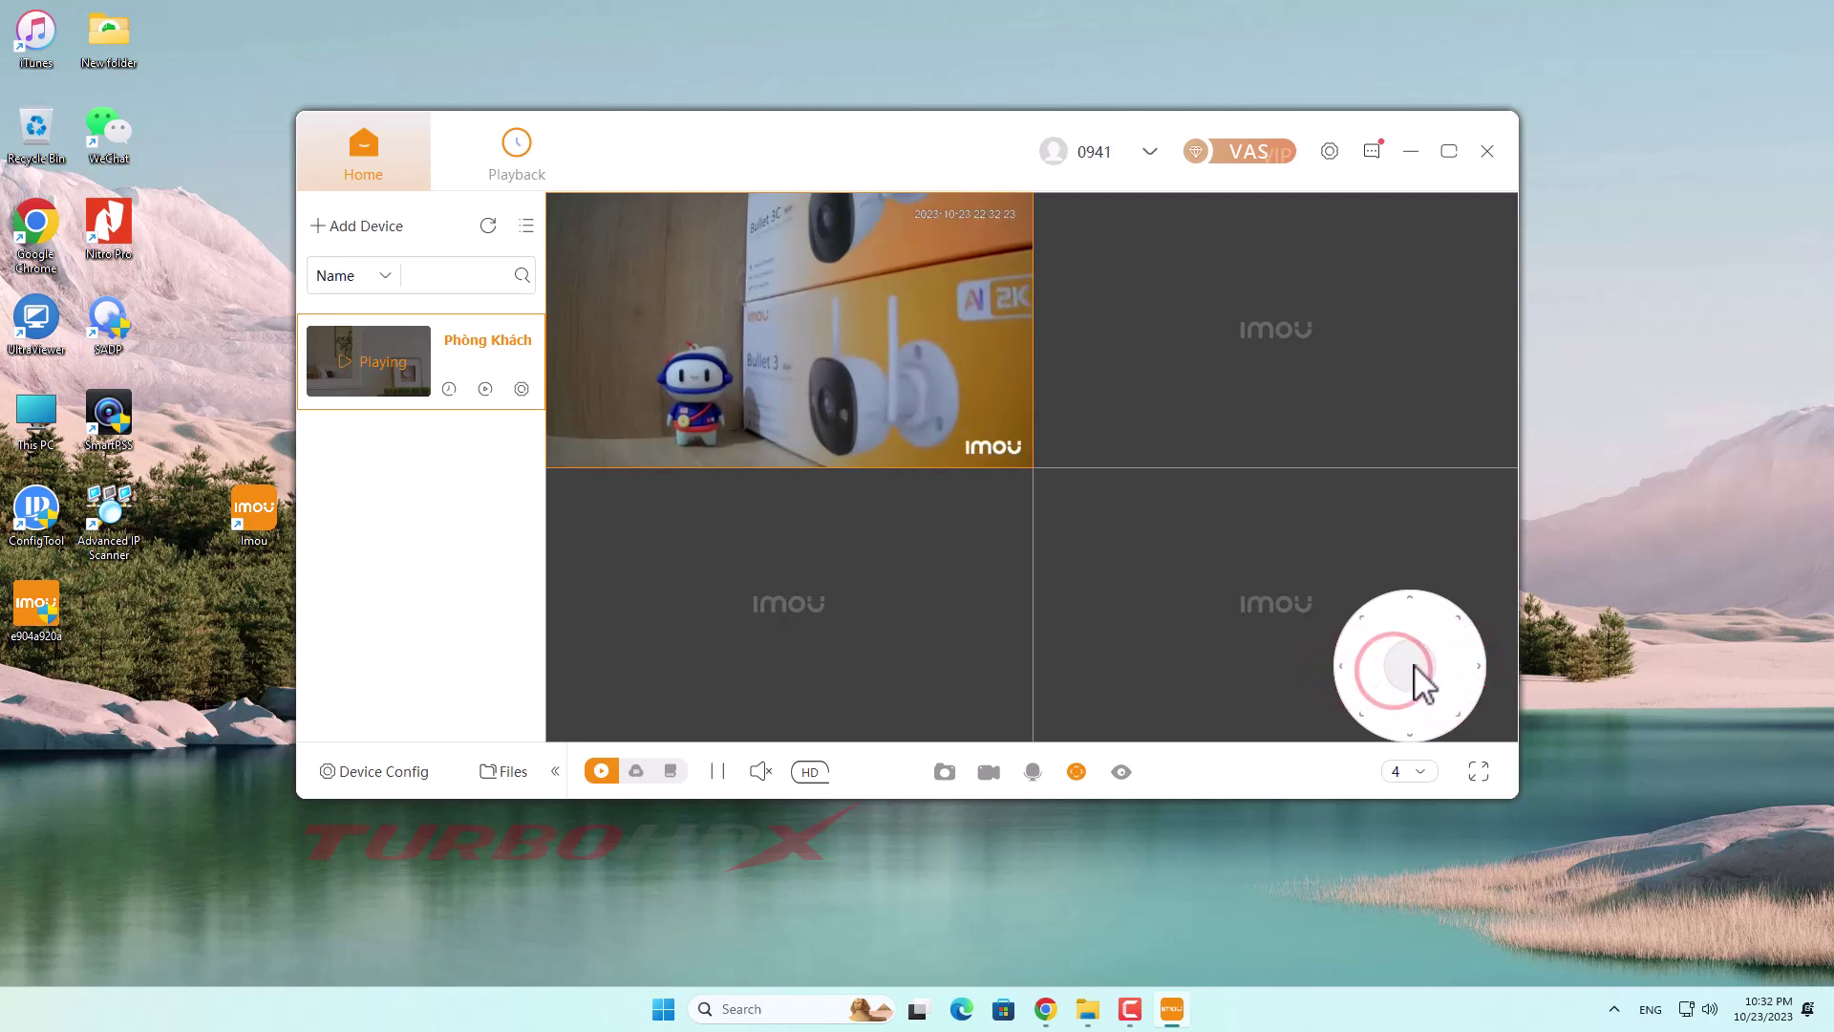
pyautogui.click(1459, 663)
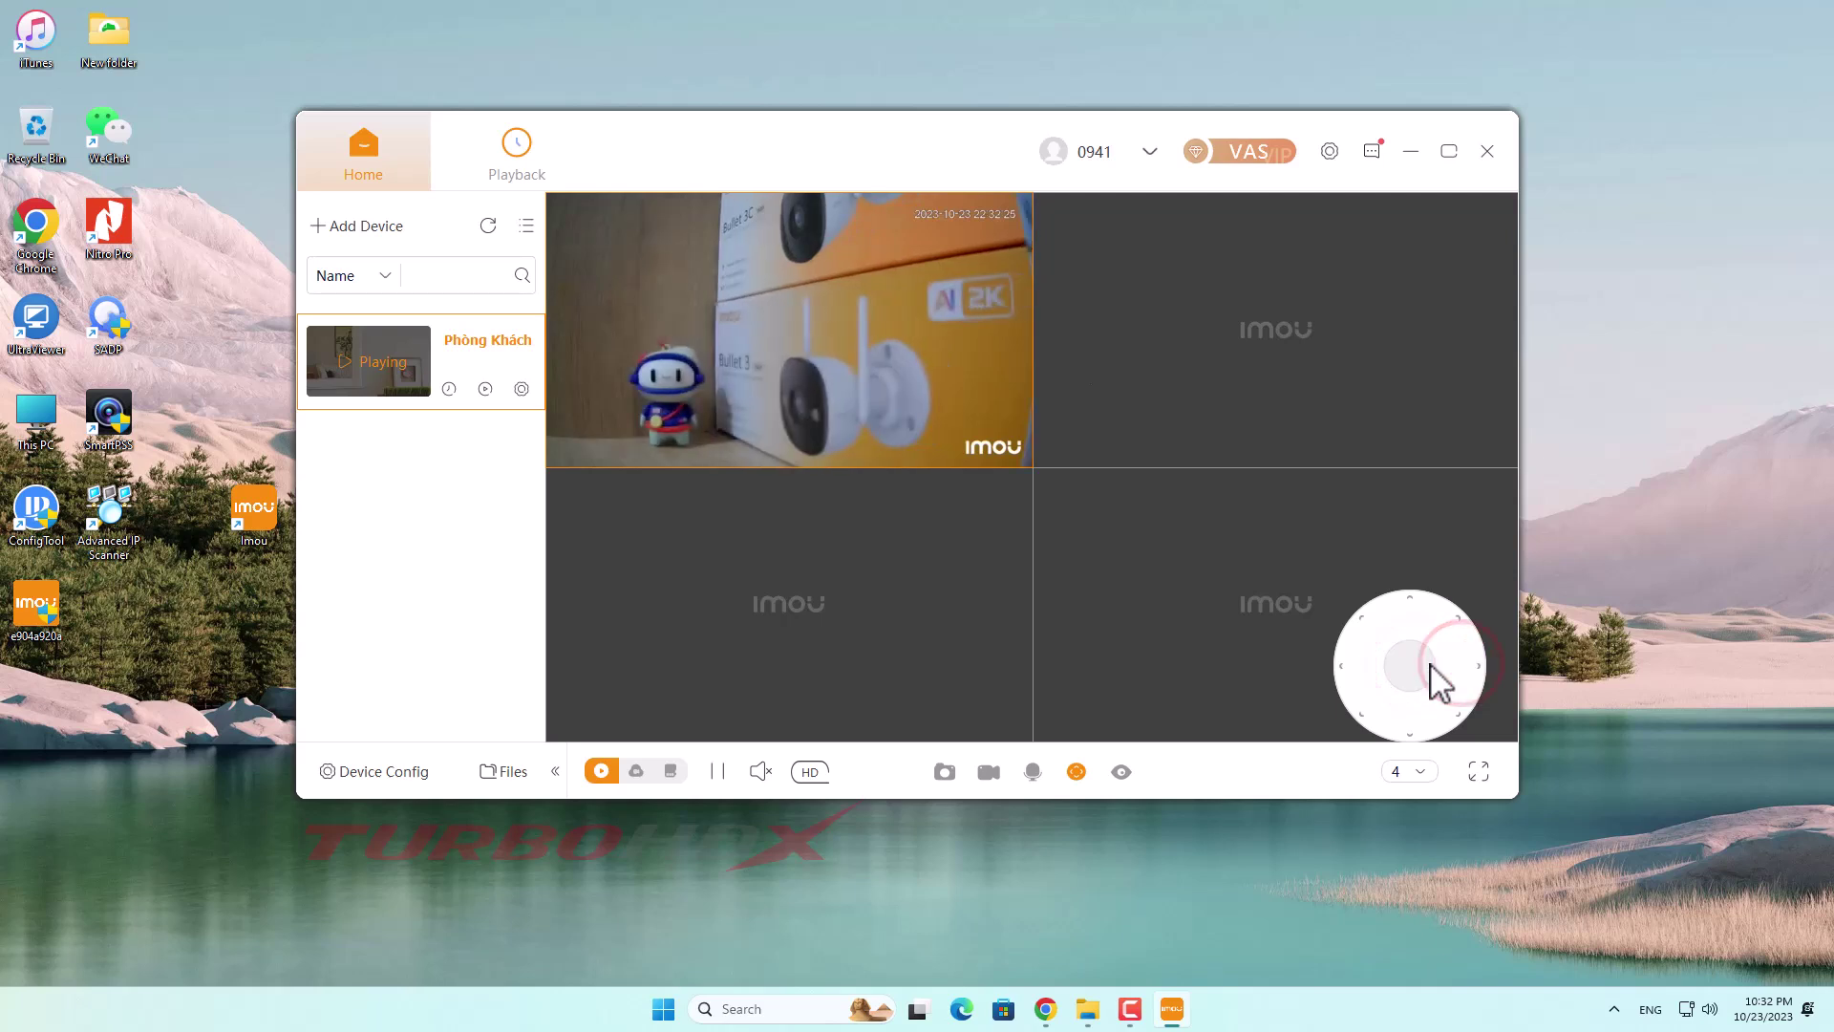
pyautogui.click(1348, 667)
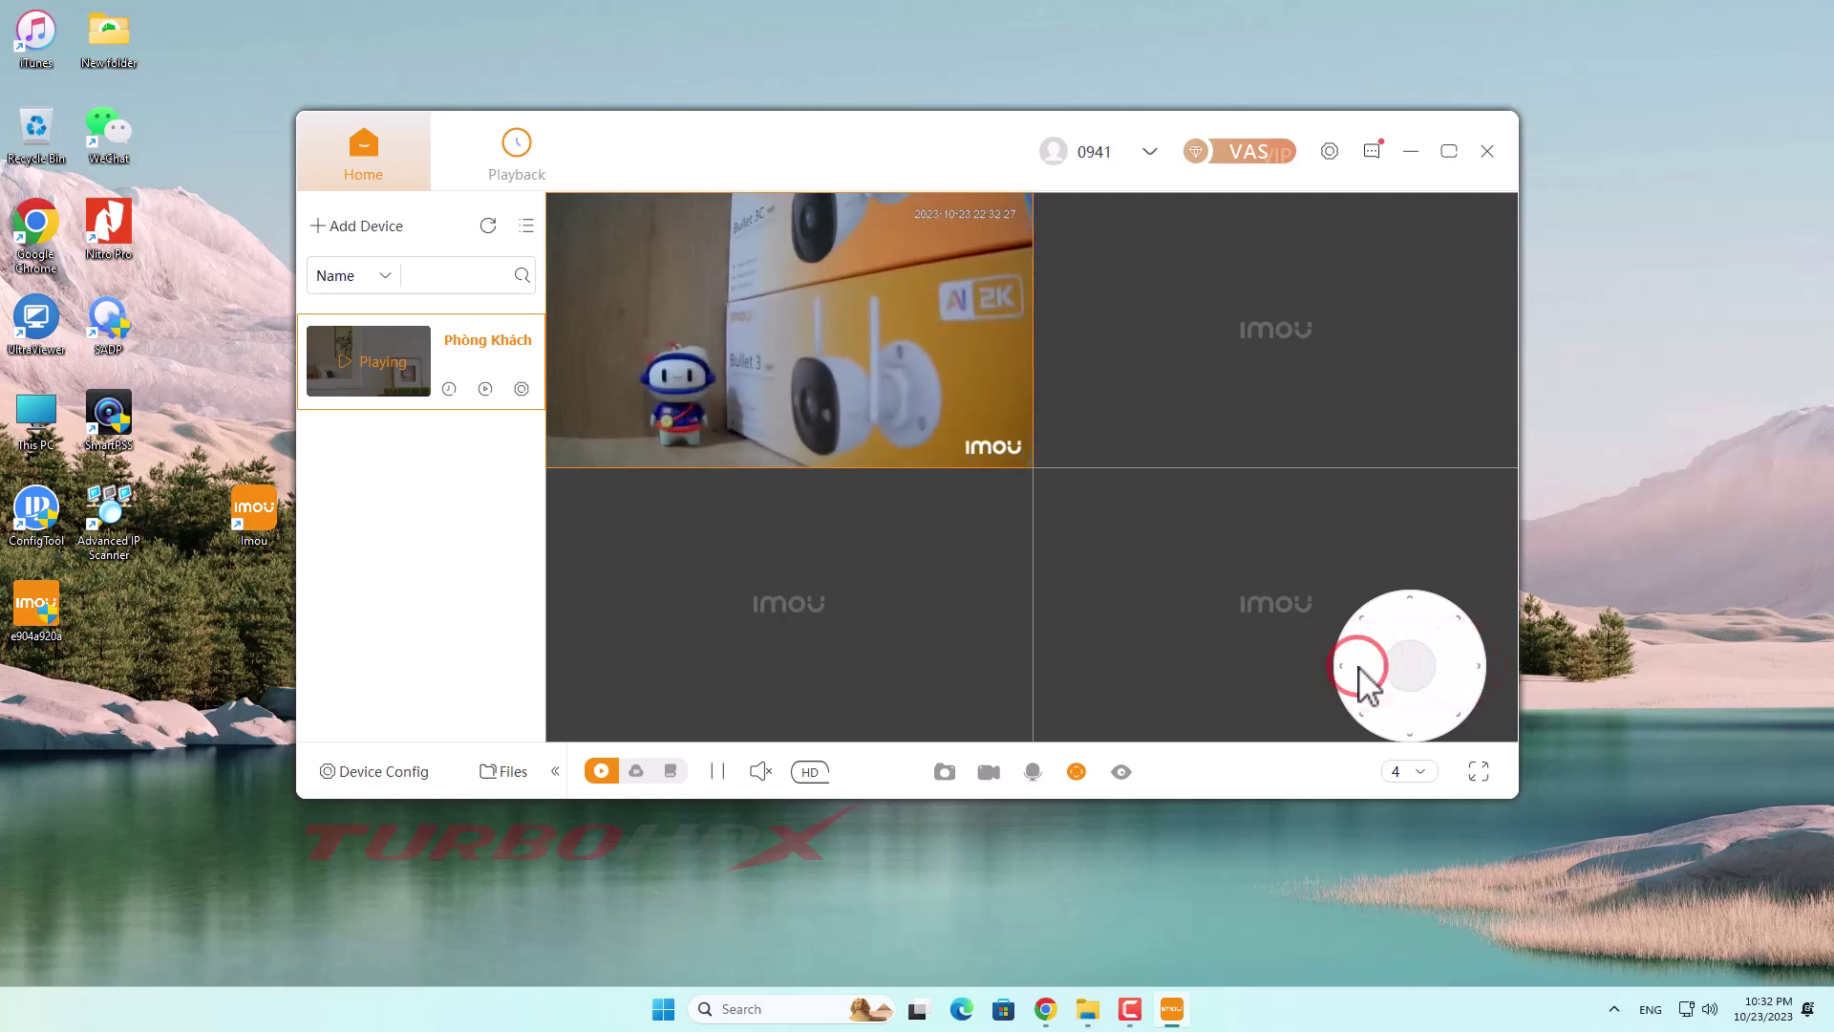
pyautogui.click(1411, 616)
pyautogui.click(1404, 724)
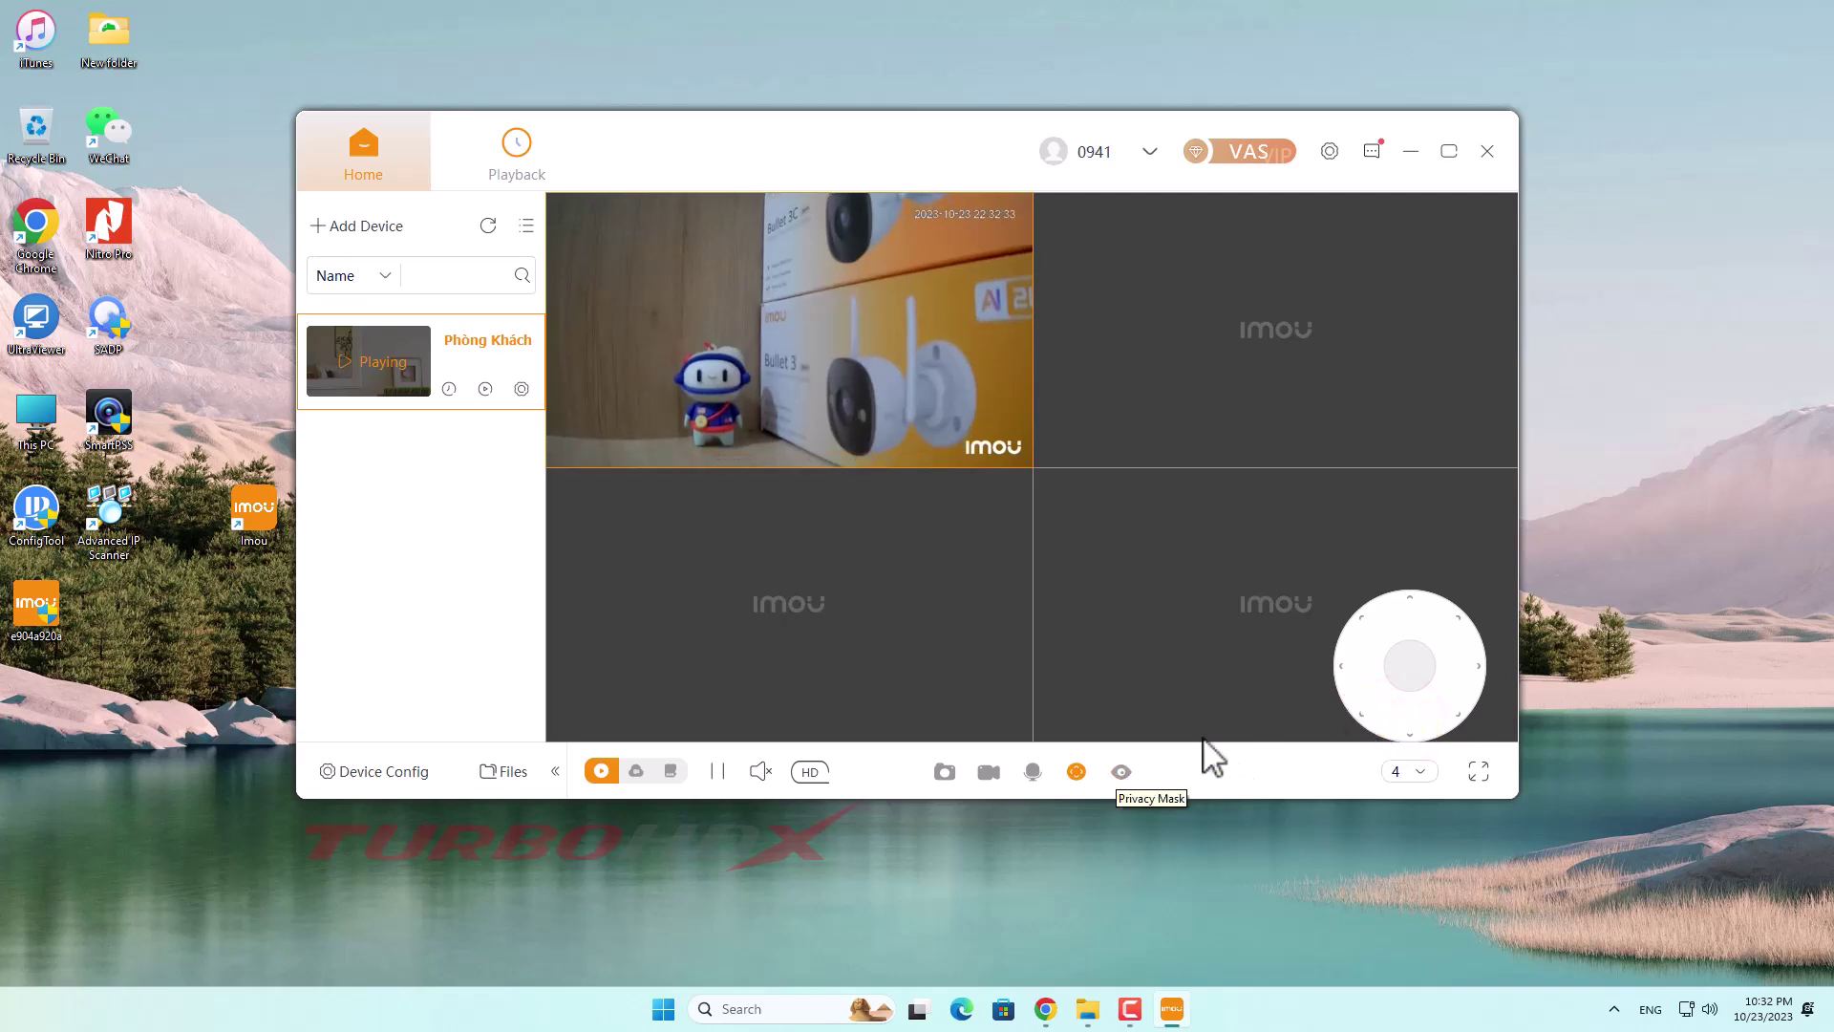
# Step: Close the PTZ wheel, apply the privacy mask over the lens, then cancel it to resume video
pyautogui.click(1078, 772)
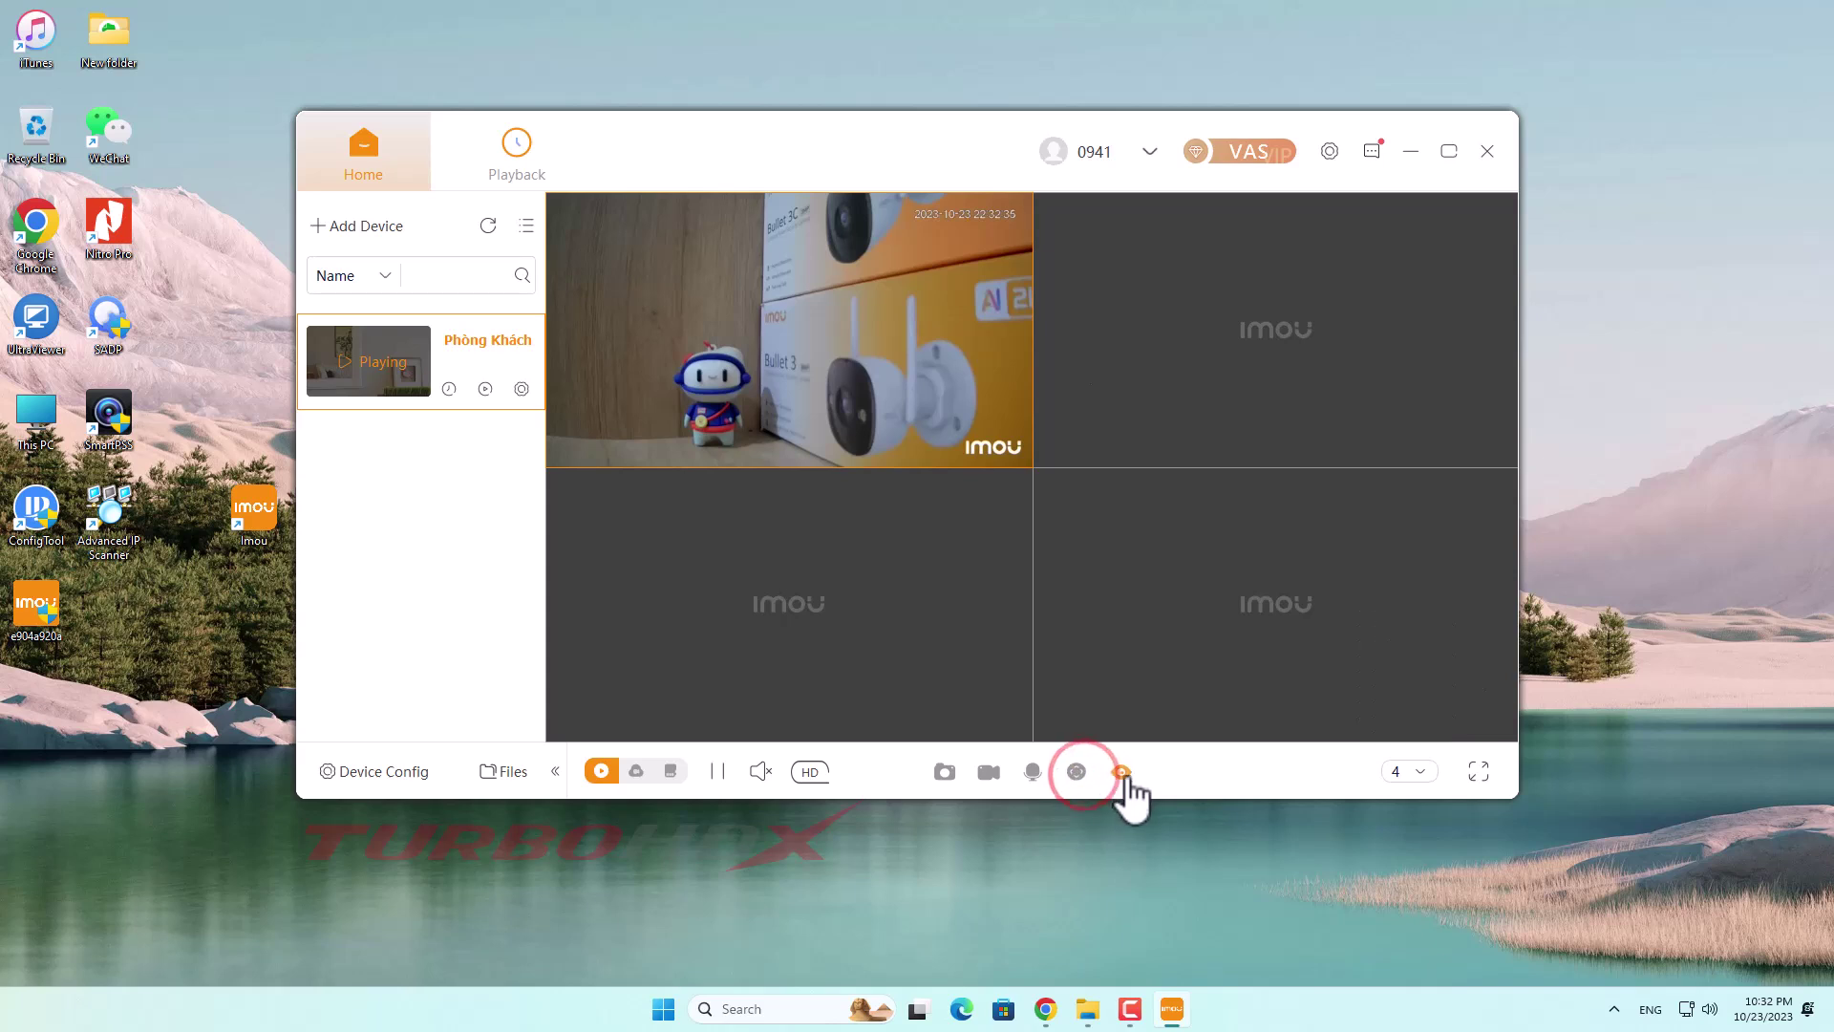
pyautogui.click(1122, 774)
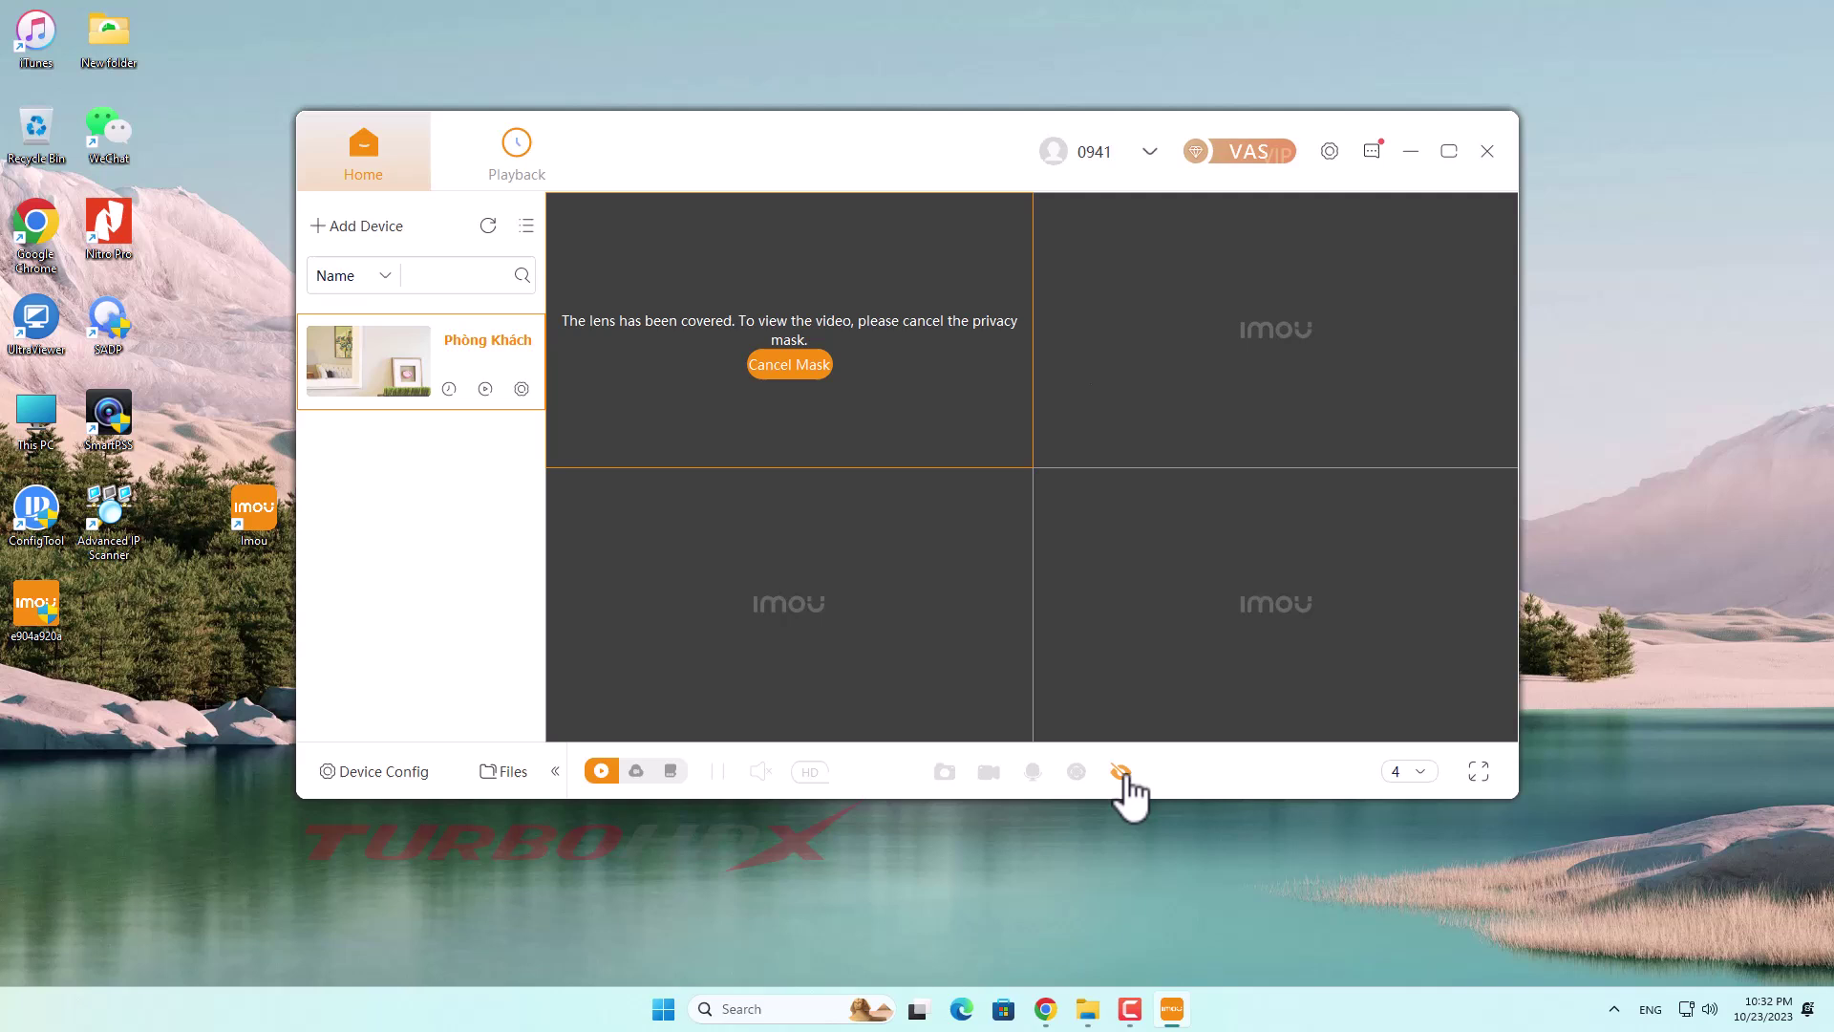
pyautogui.click(1123, 774)
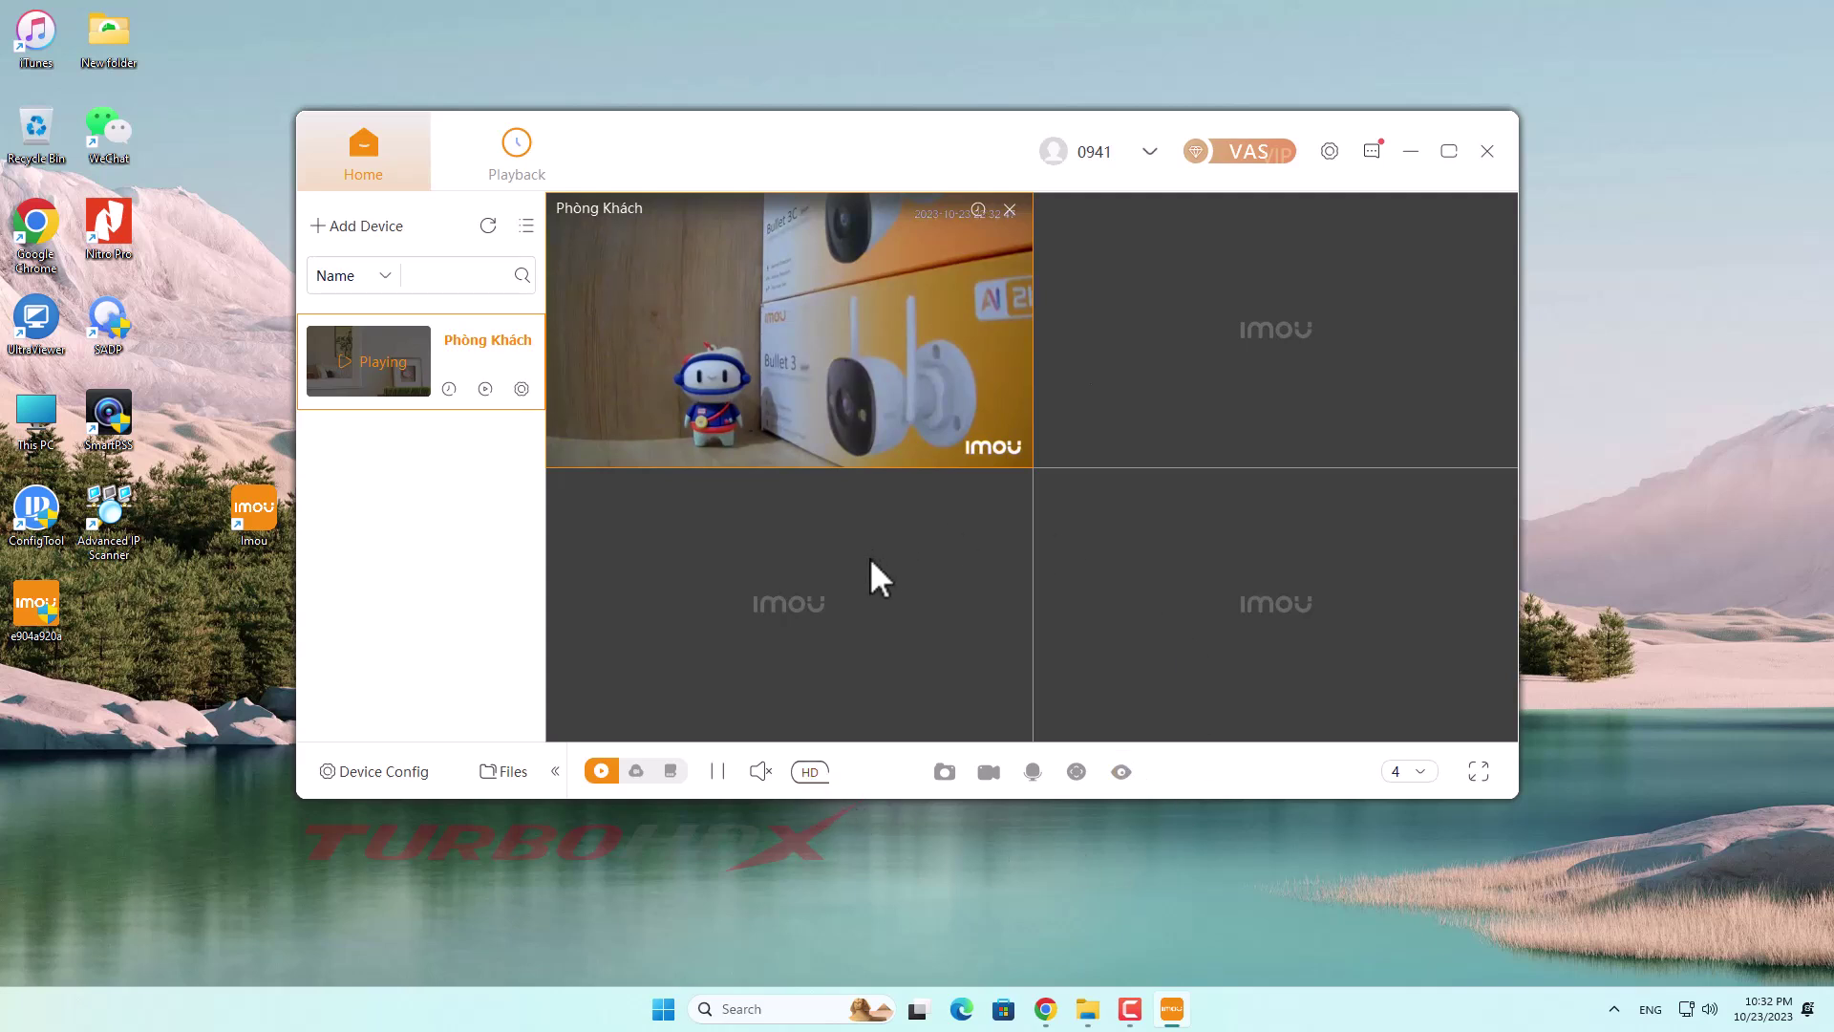
# Step: Toggle the Phòng Khách stream quality button from HD until it reads SD
pyautogui.click(811, 772)
pyautogui.click(810, 773)
pyautogui.click(813, 780)
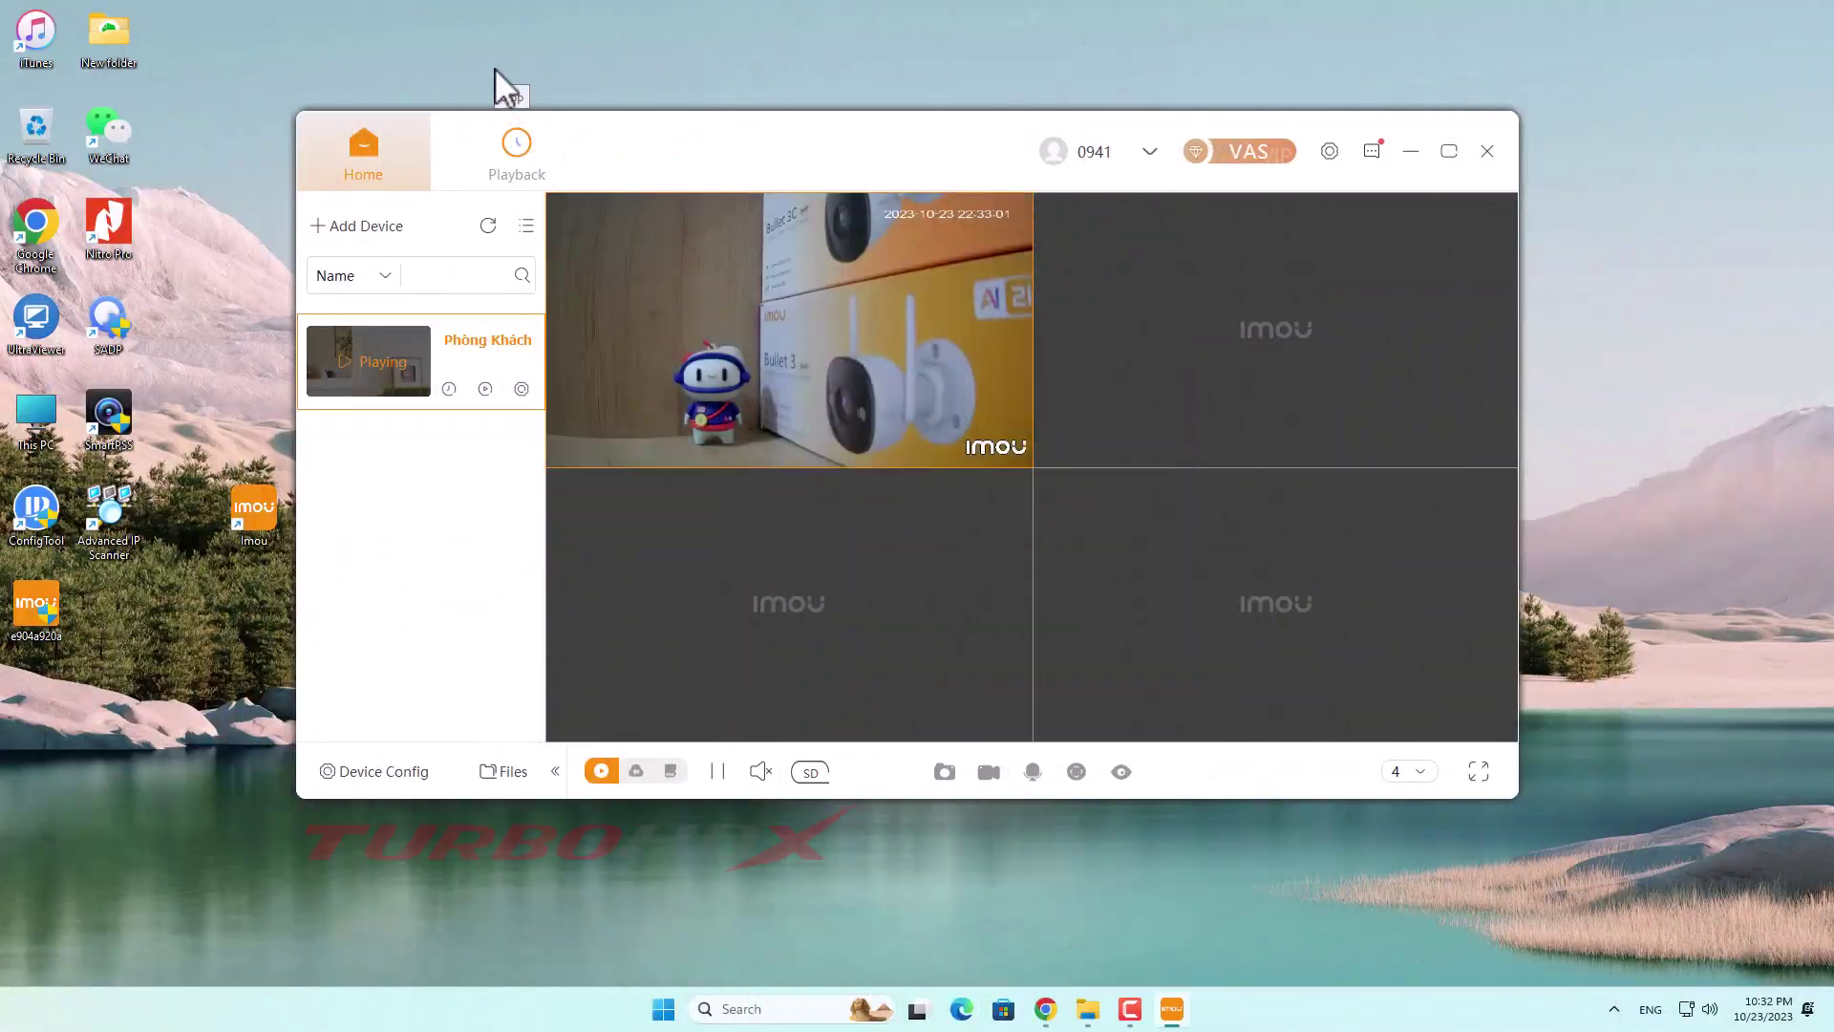
# Step: Review Storage Path, Feedback, My Feedback and About Imou, then confirm version 2.7.0 has no update
pyautogui.click(1331, 153)
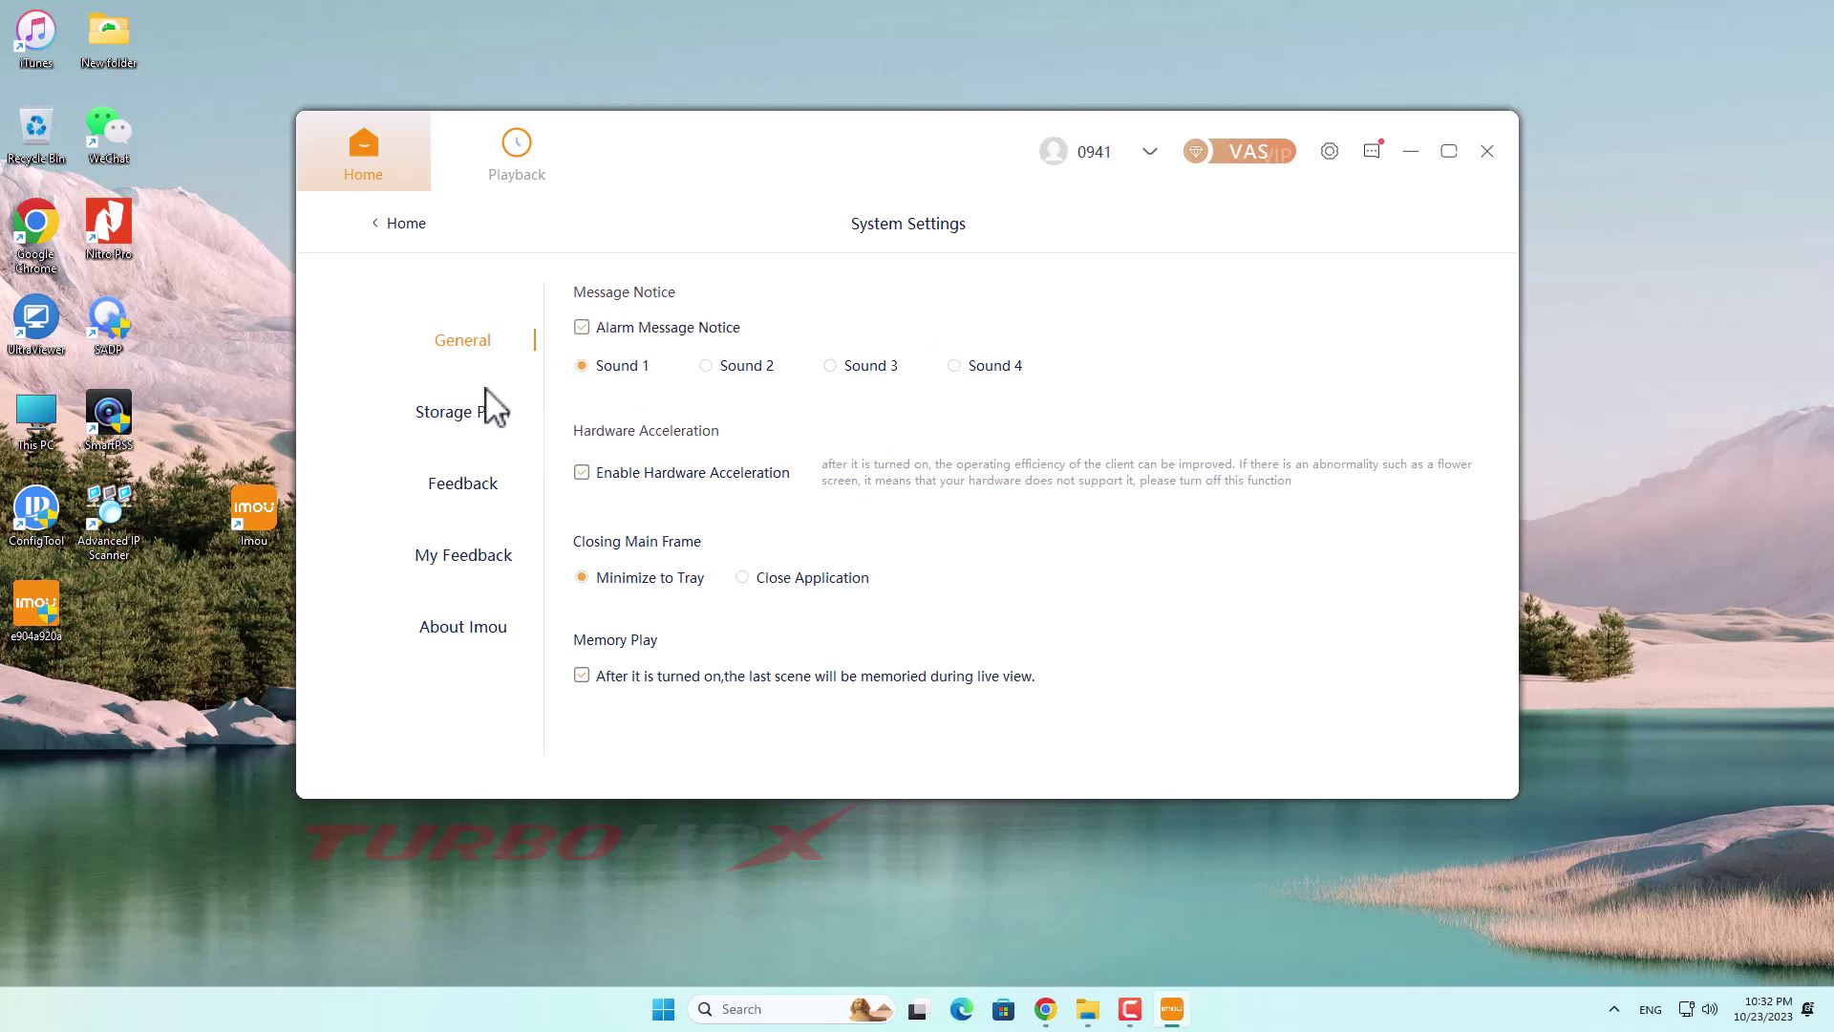
pyautogui.click(491, 417)
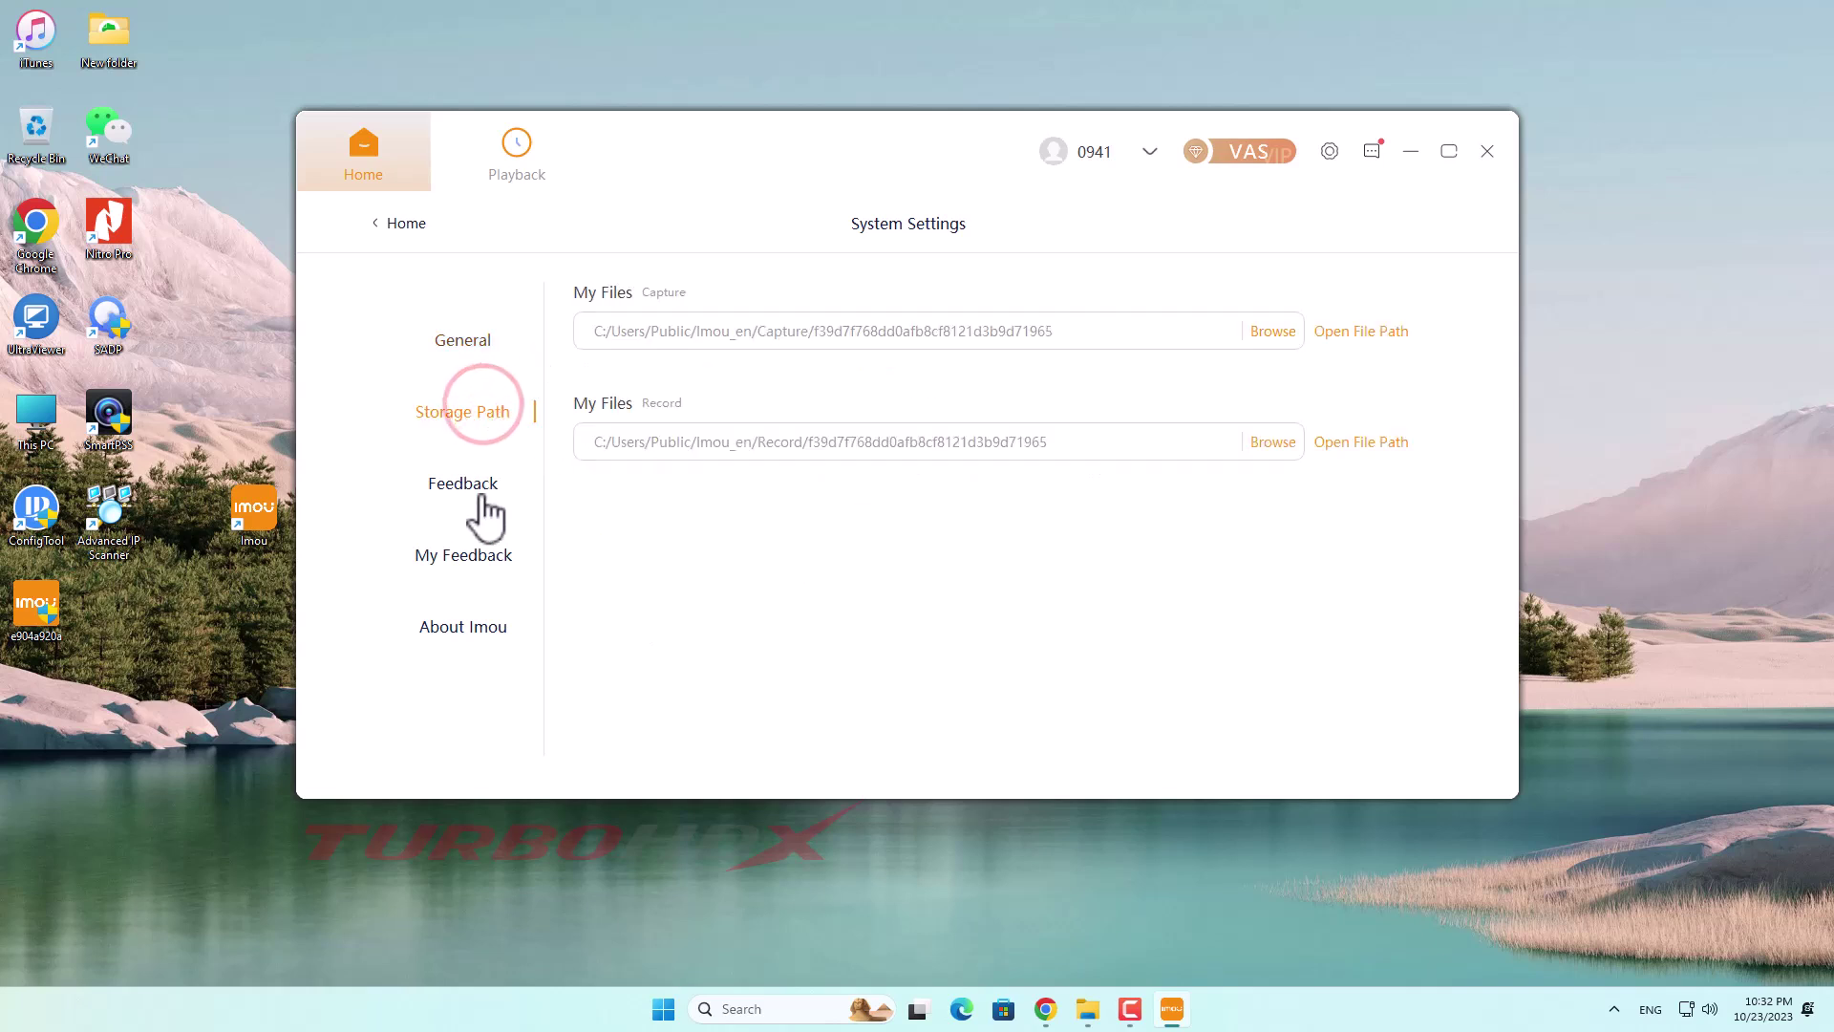
pyautogui.click(474, 487)
pyautogui.click(482, 568)
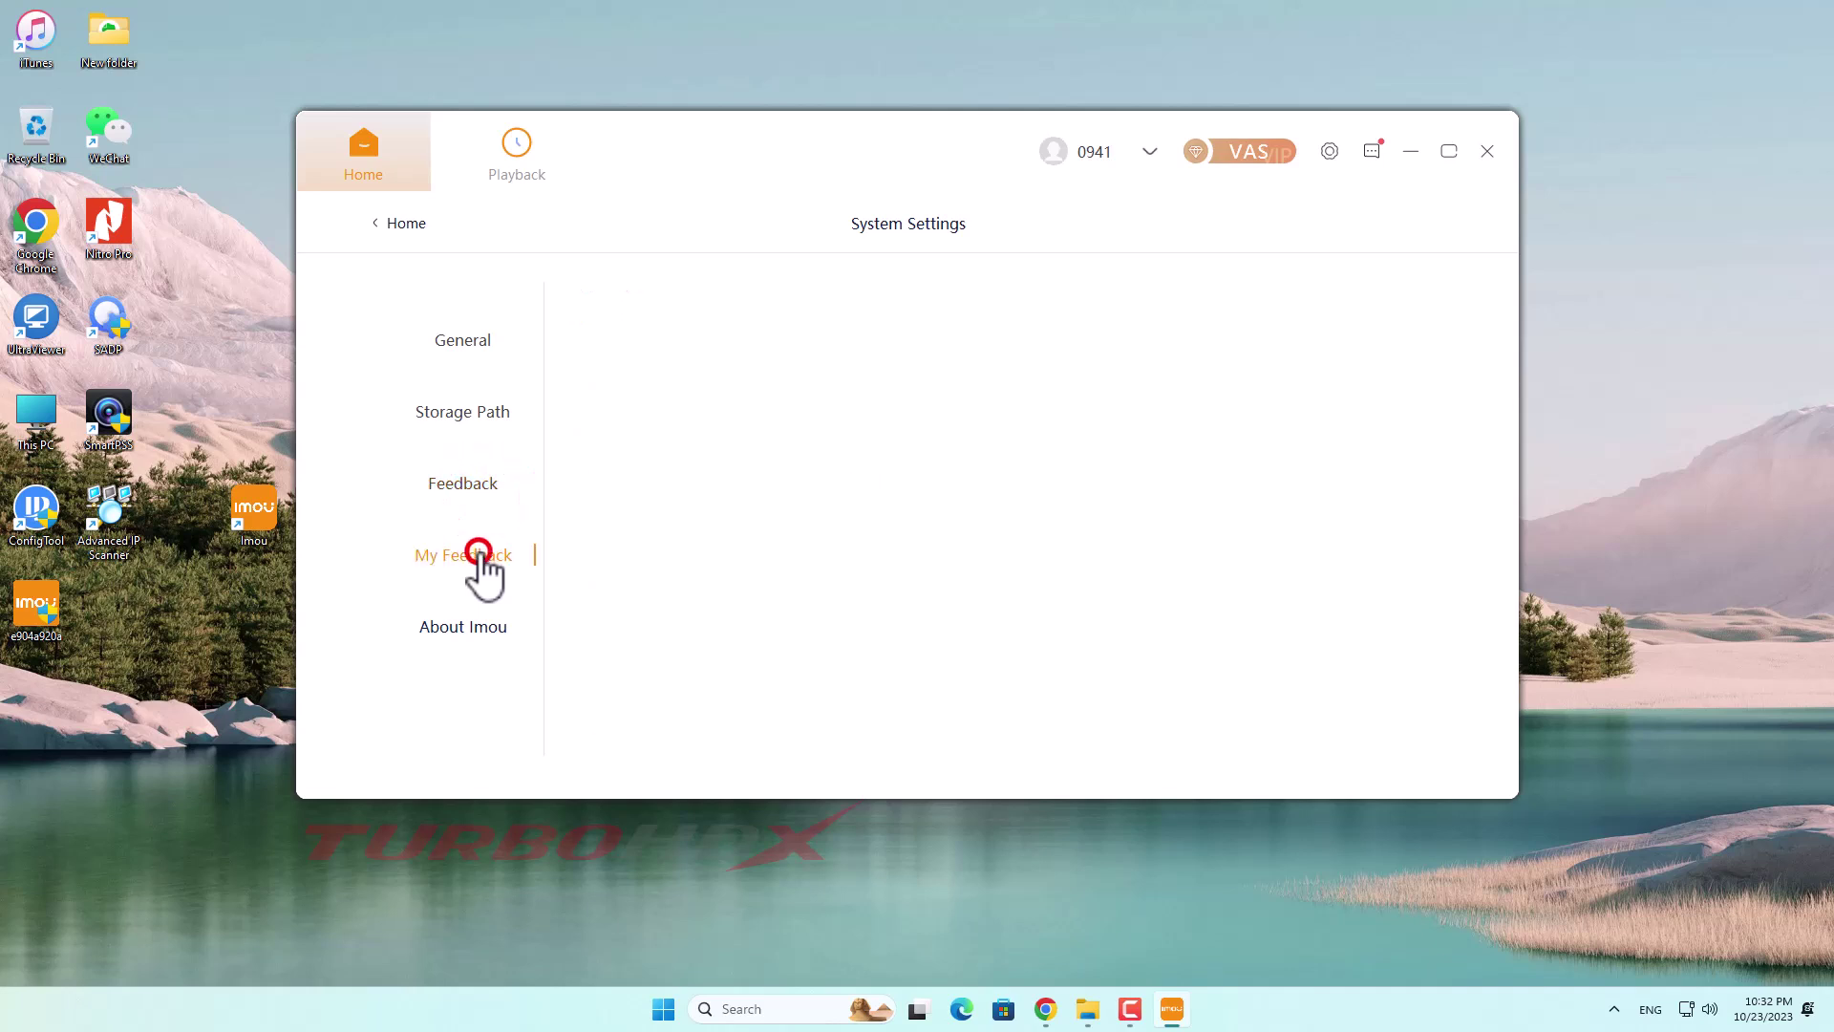
pyautogui.click(490, 630)
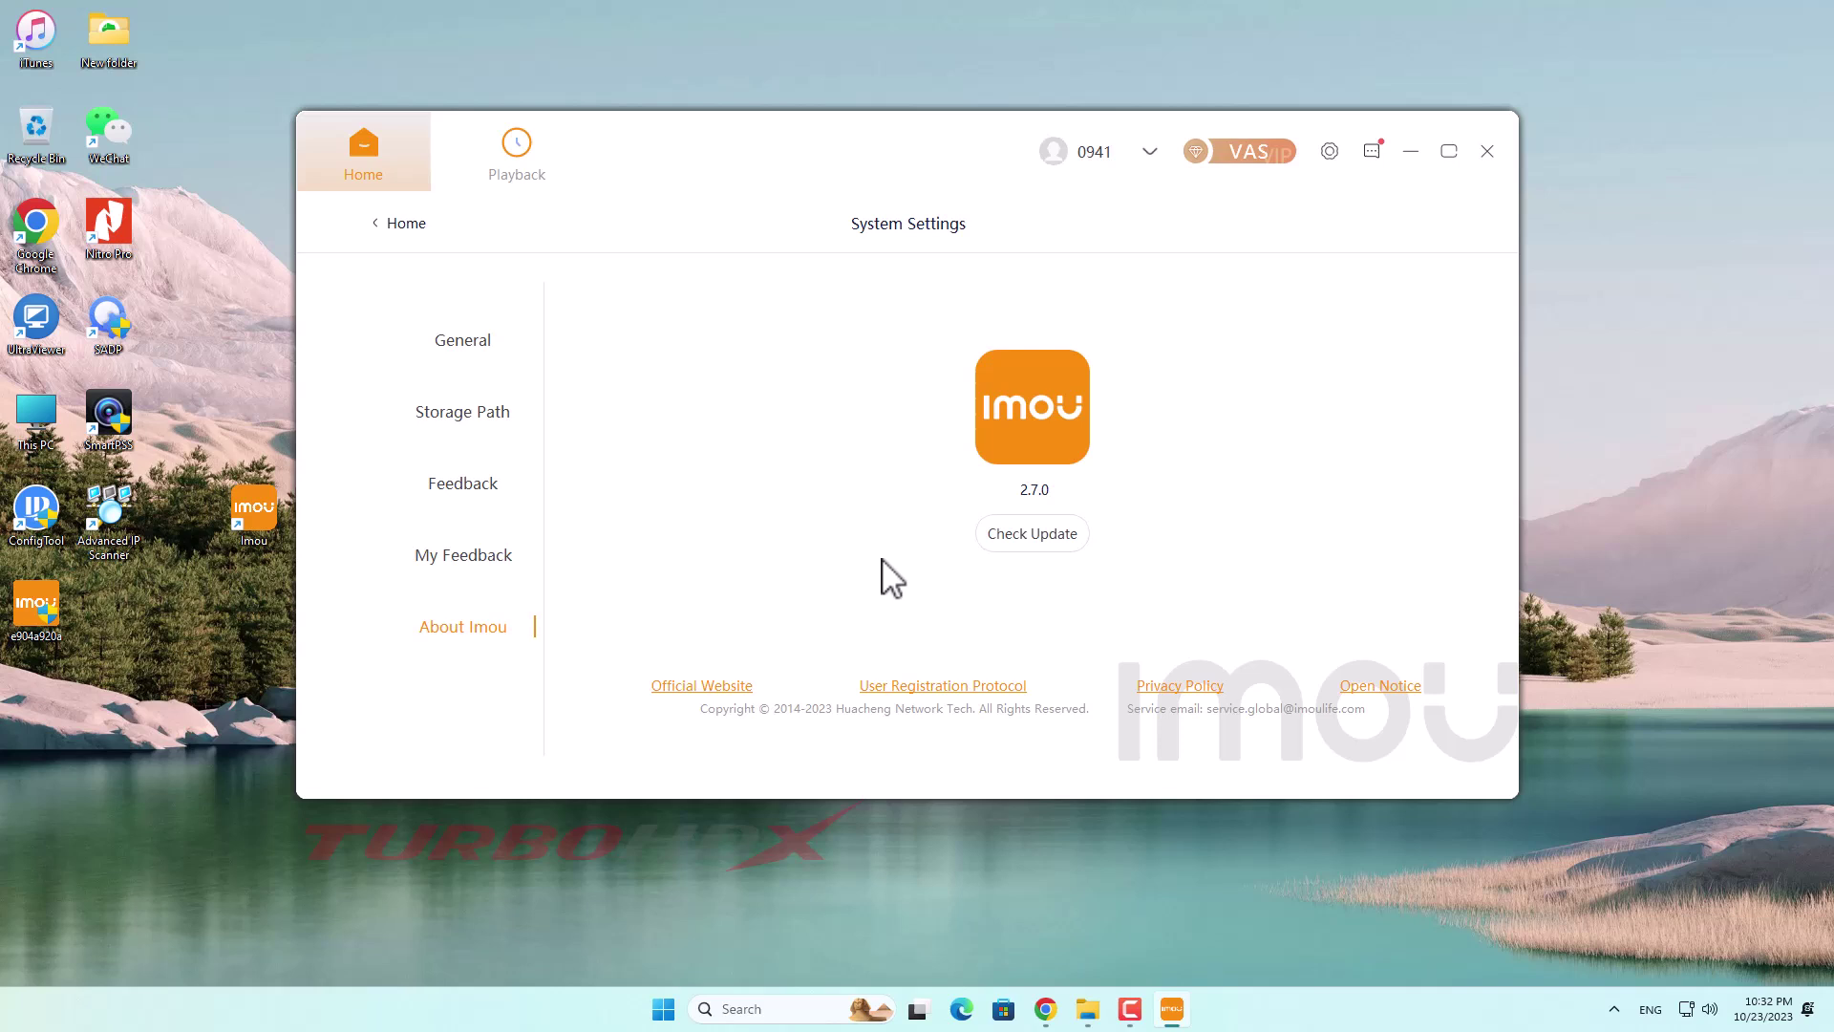
pyautogui.click(1064, 536)
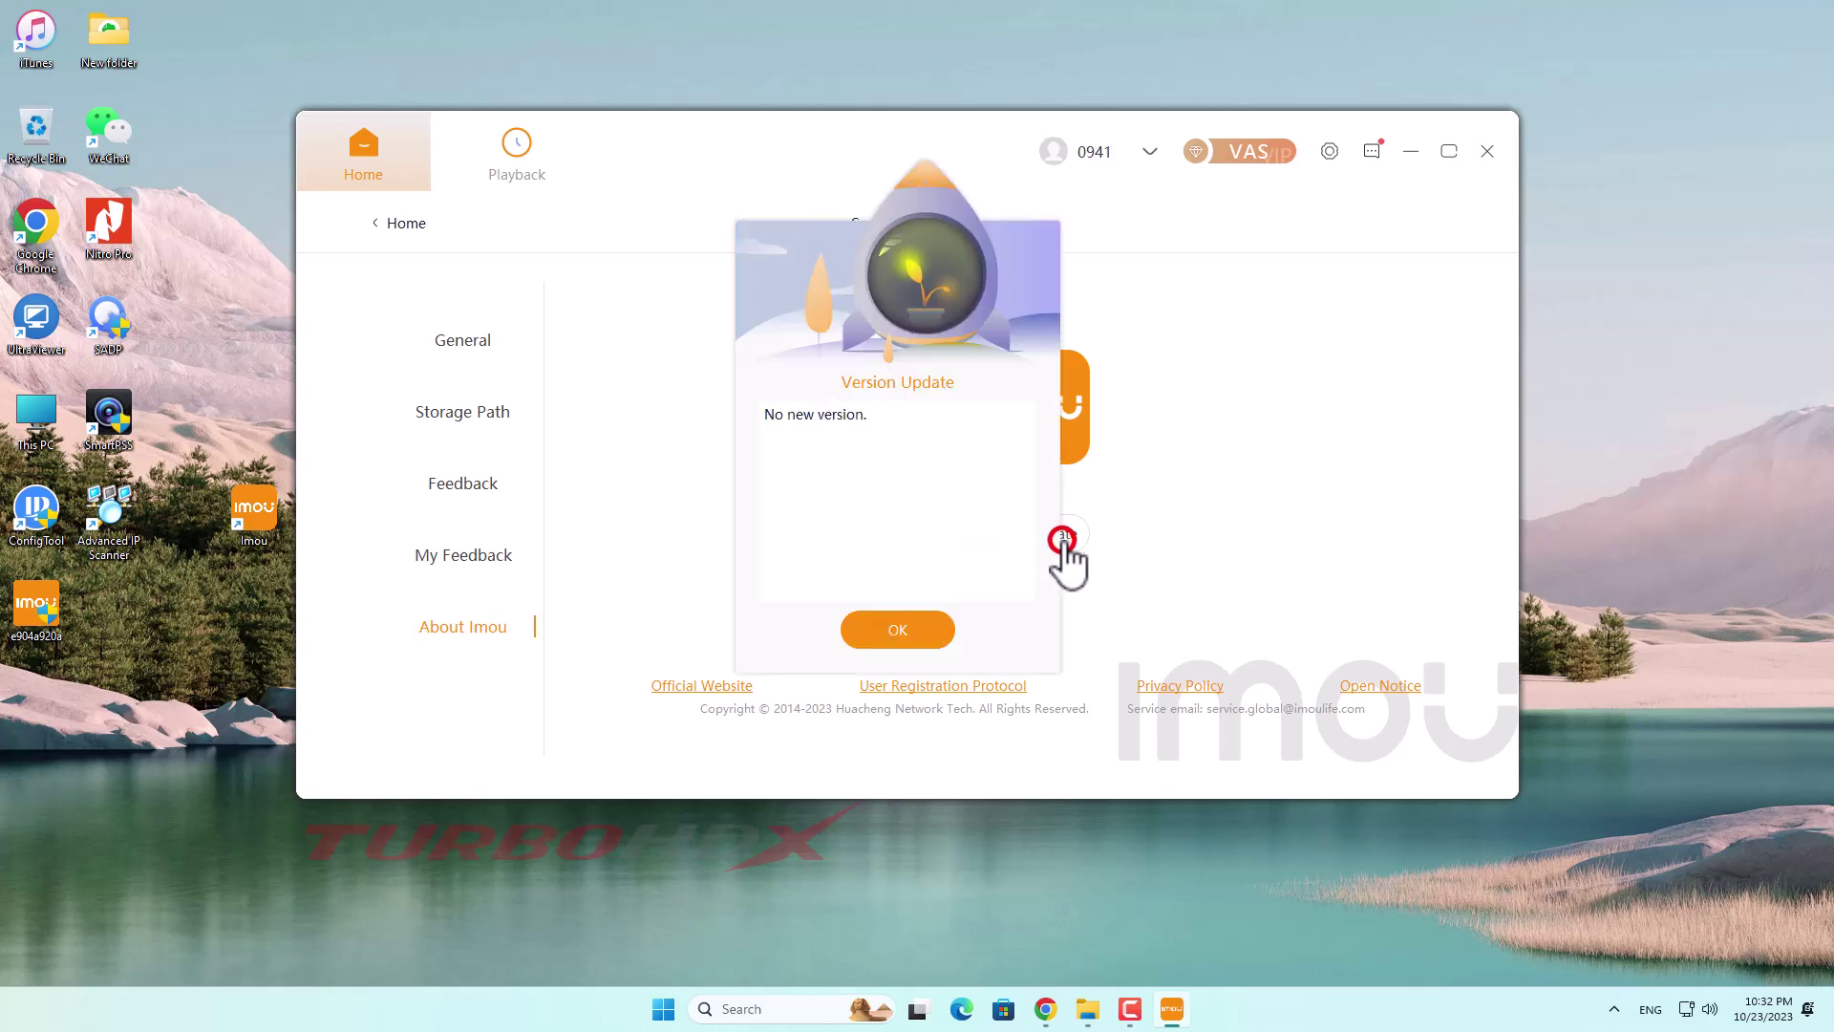
pyautogui.click(909, 631)
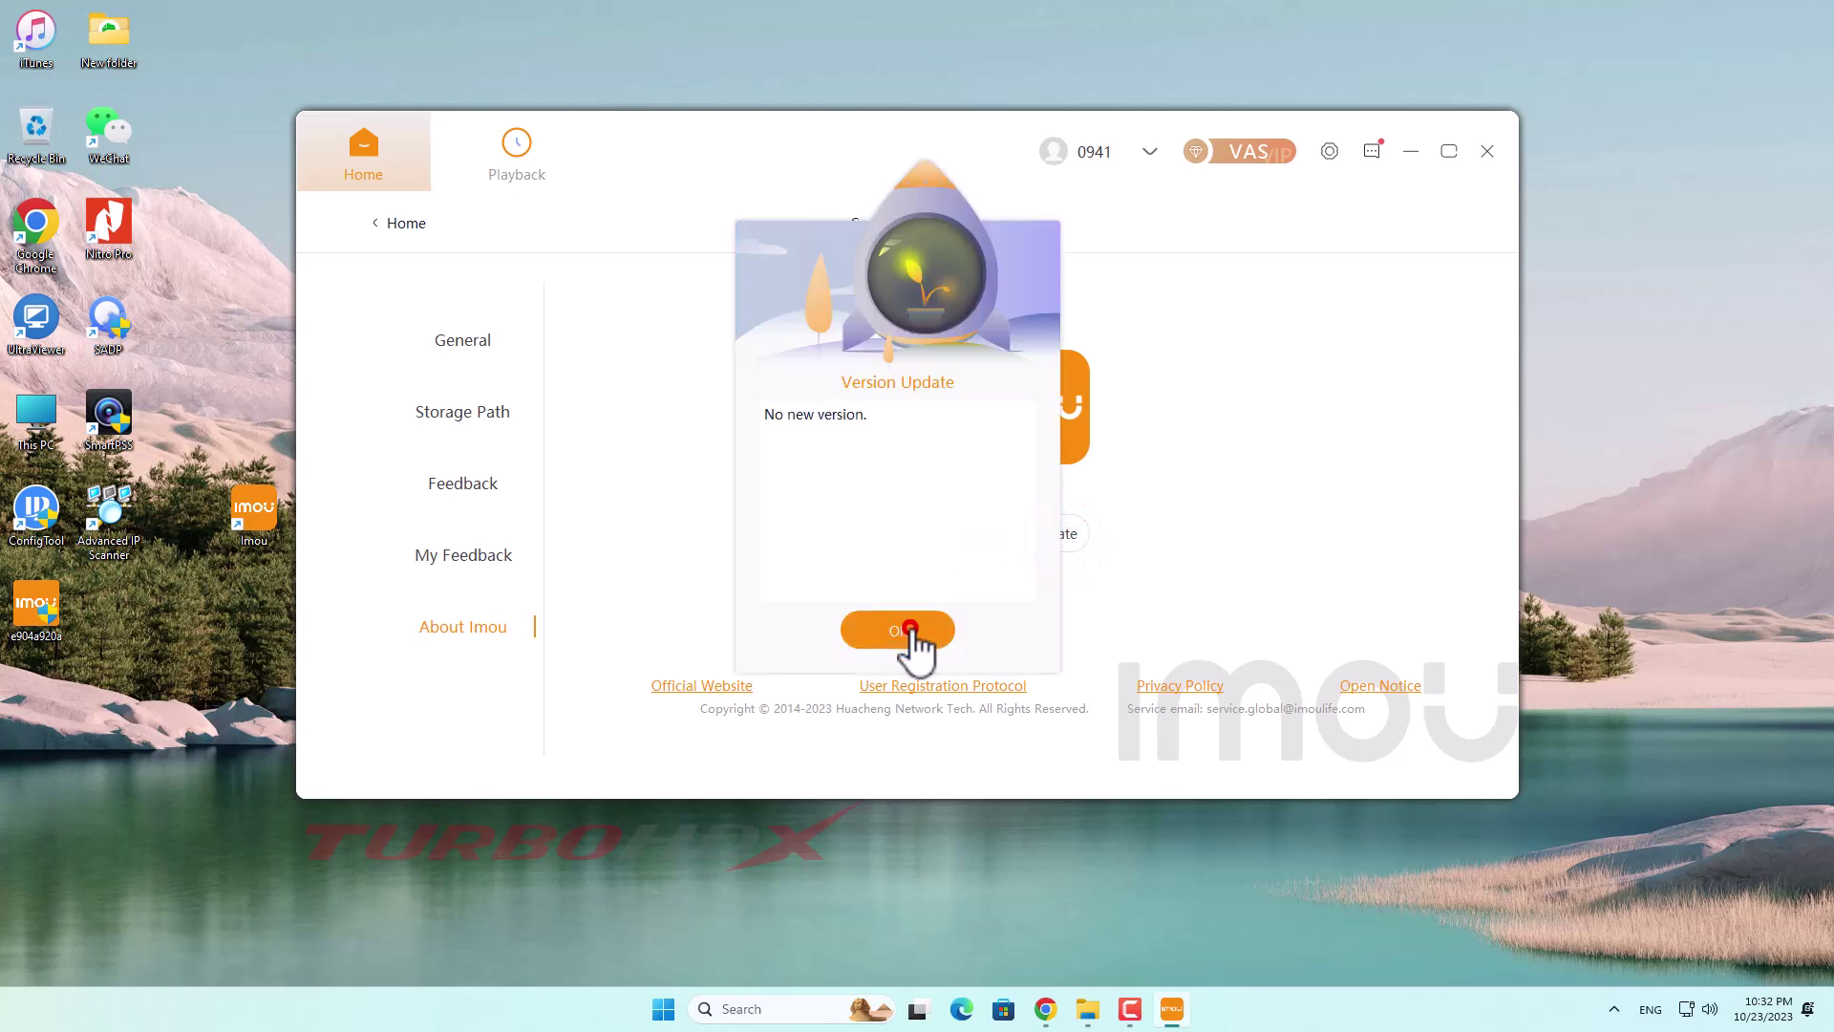
# Step: From Home, play the Phòng Khách 21:40:59 Human Detected alarm clip in Messages and close it
pyautogui.click(378, 223)
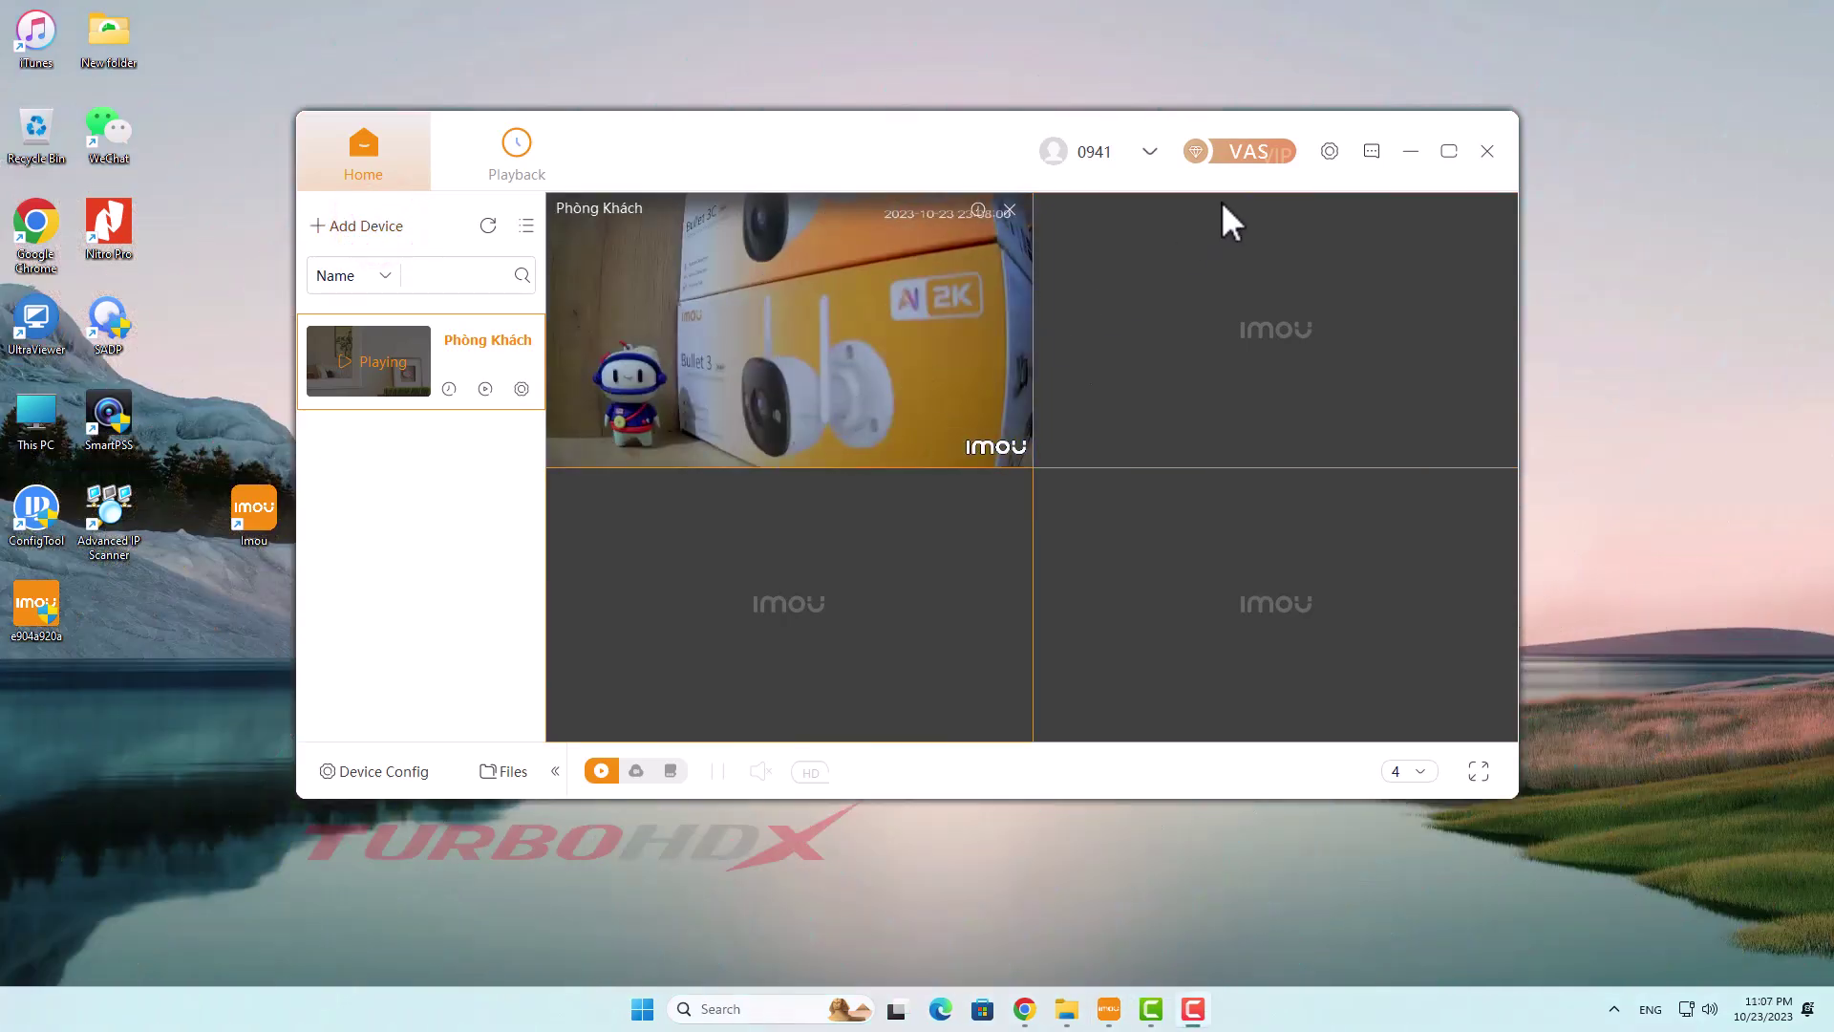
pyautogui.click(1372, 153)
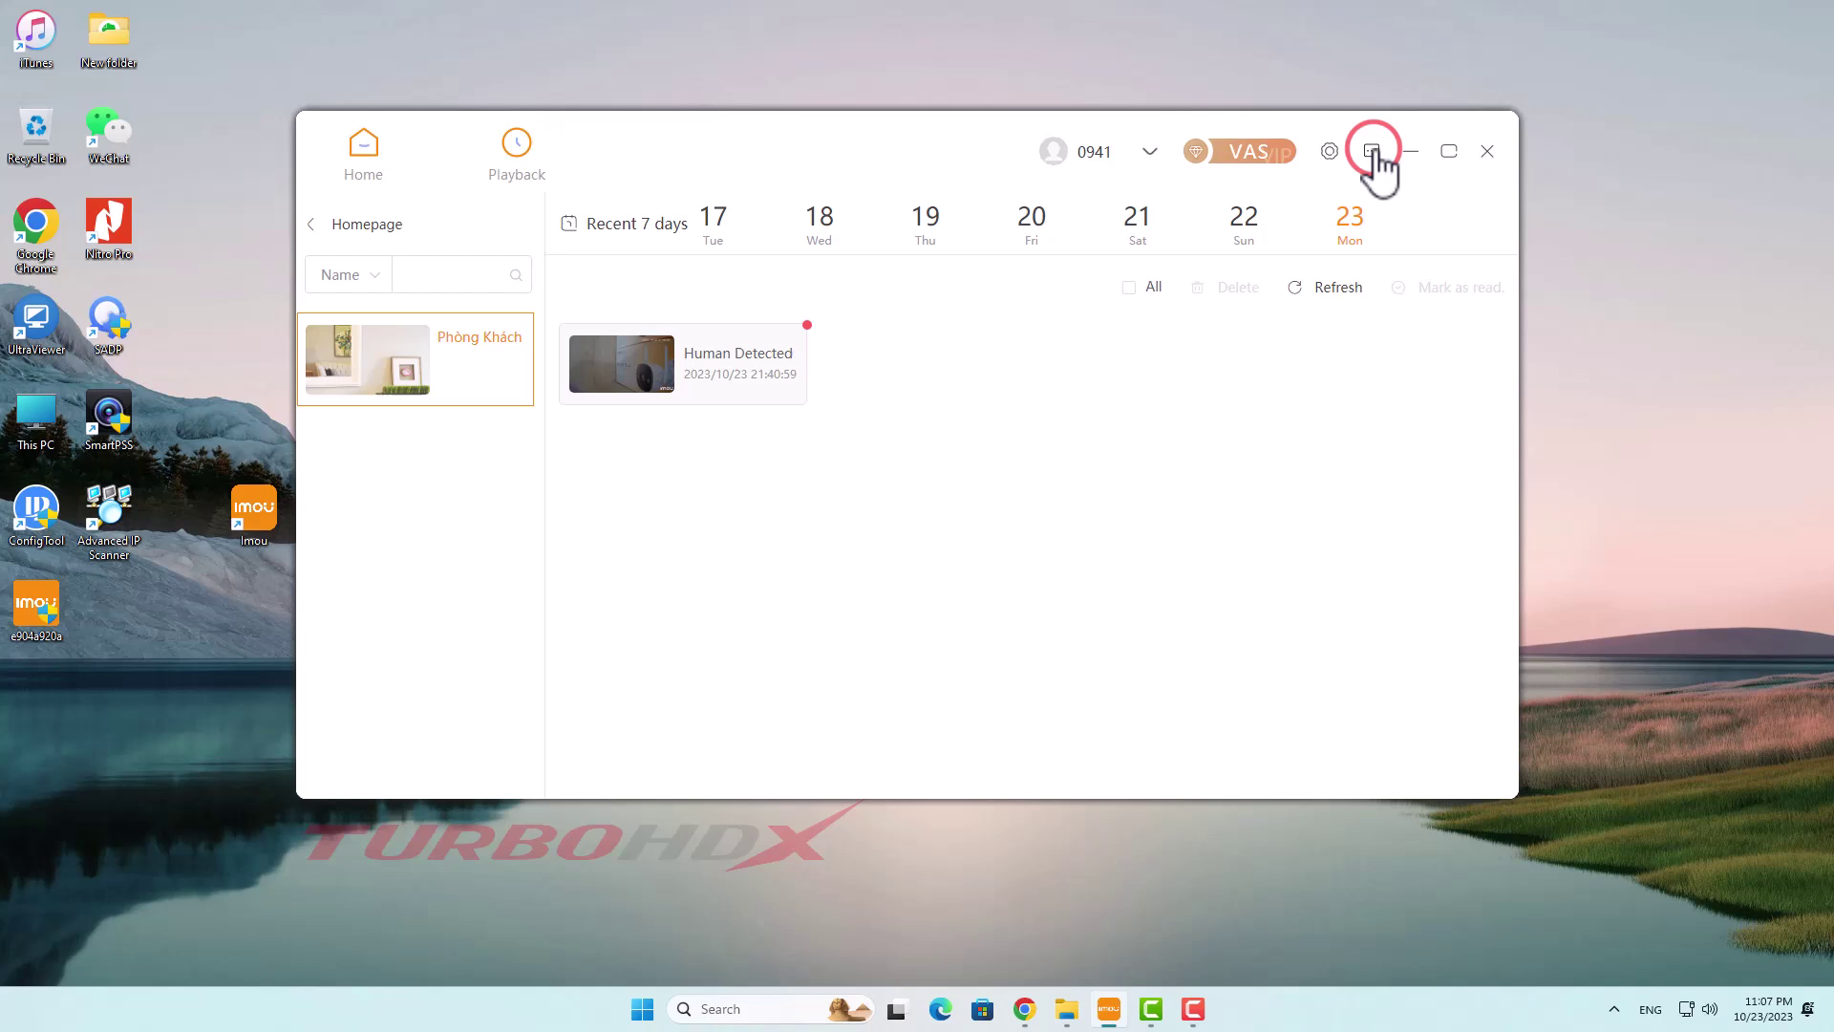
pyautogui.click(423, 372)
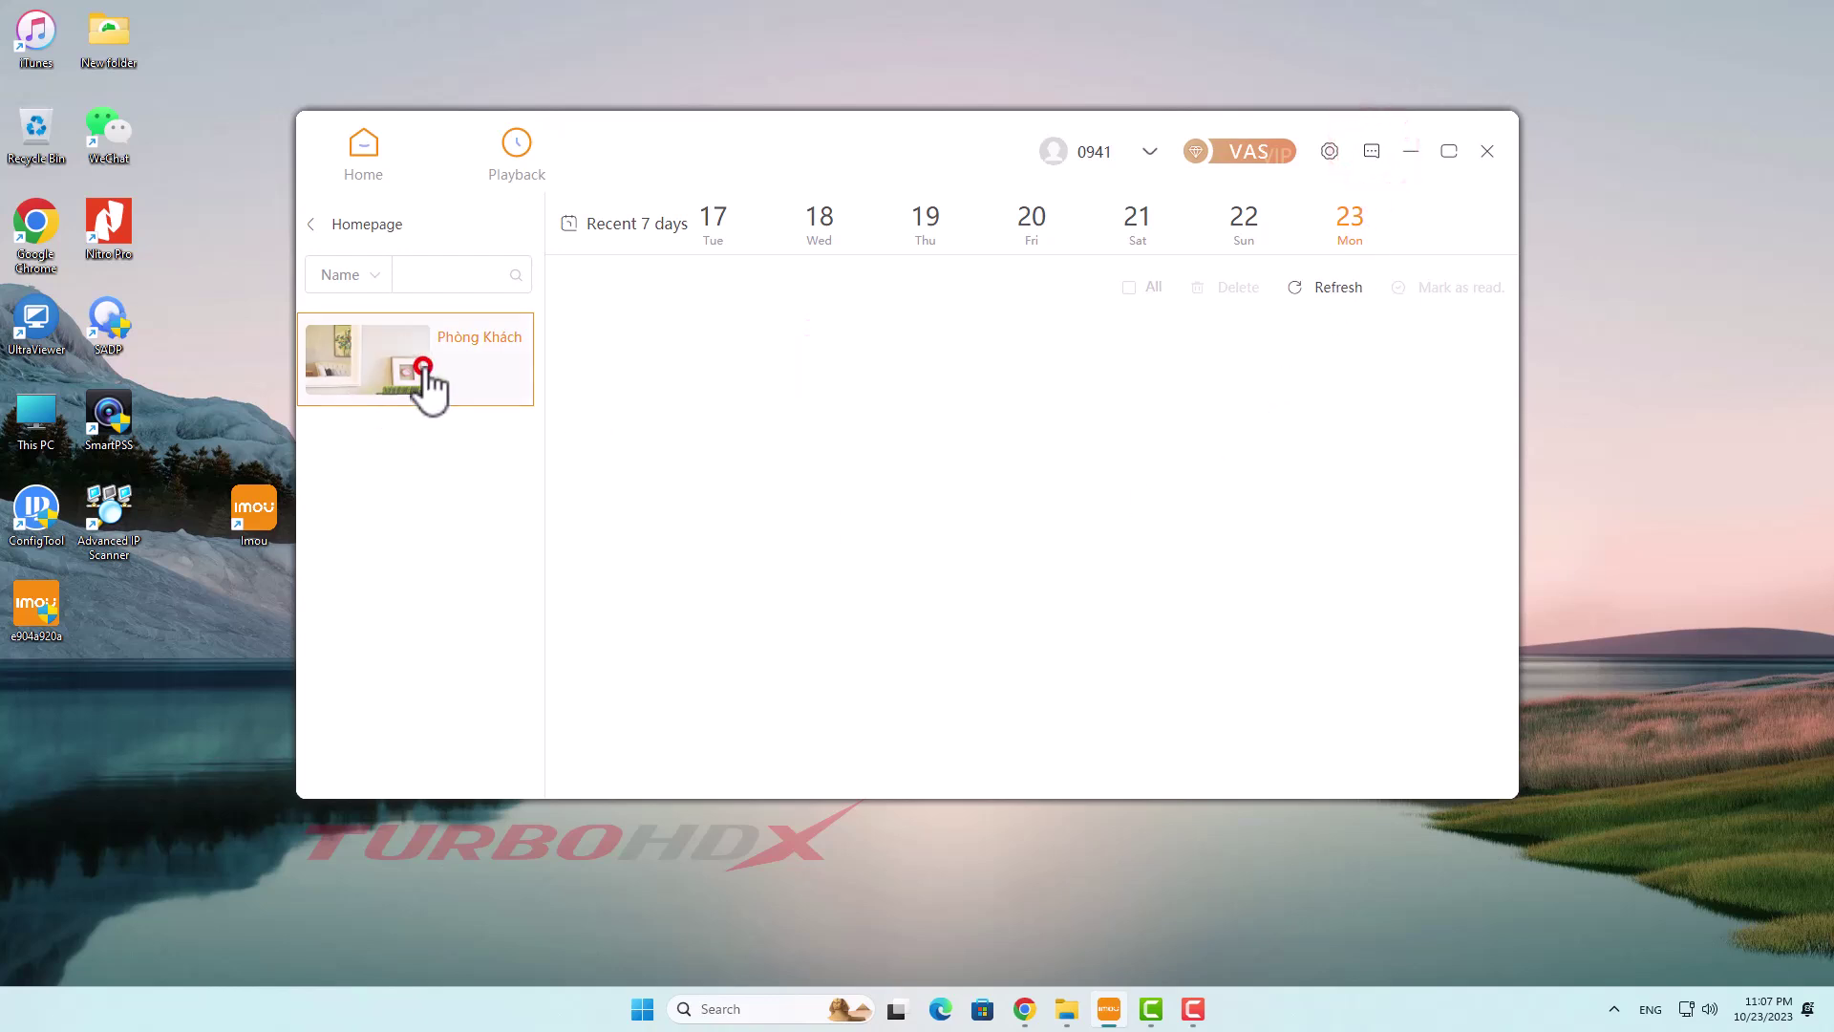
pyautogui.click(606, 365)
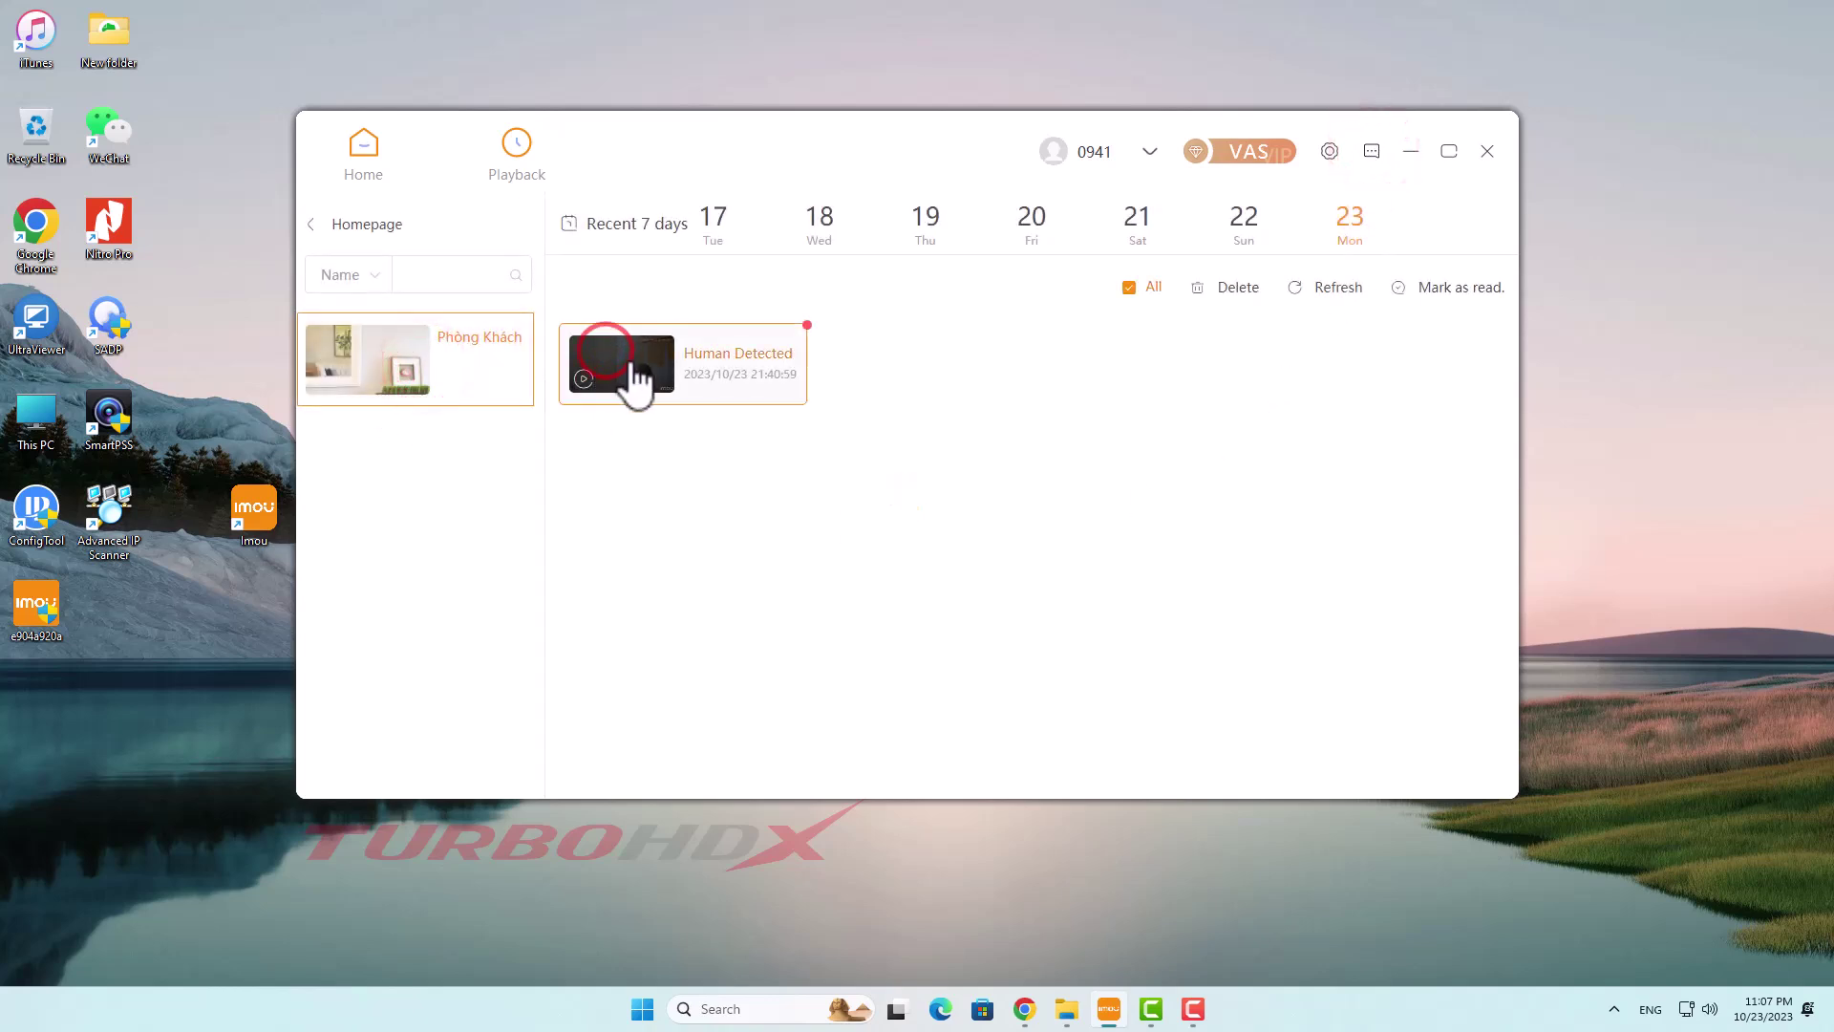
pyautogui.click(586, 379)
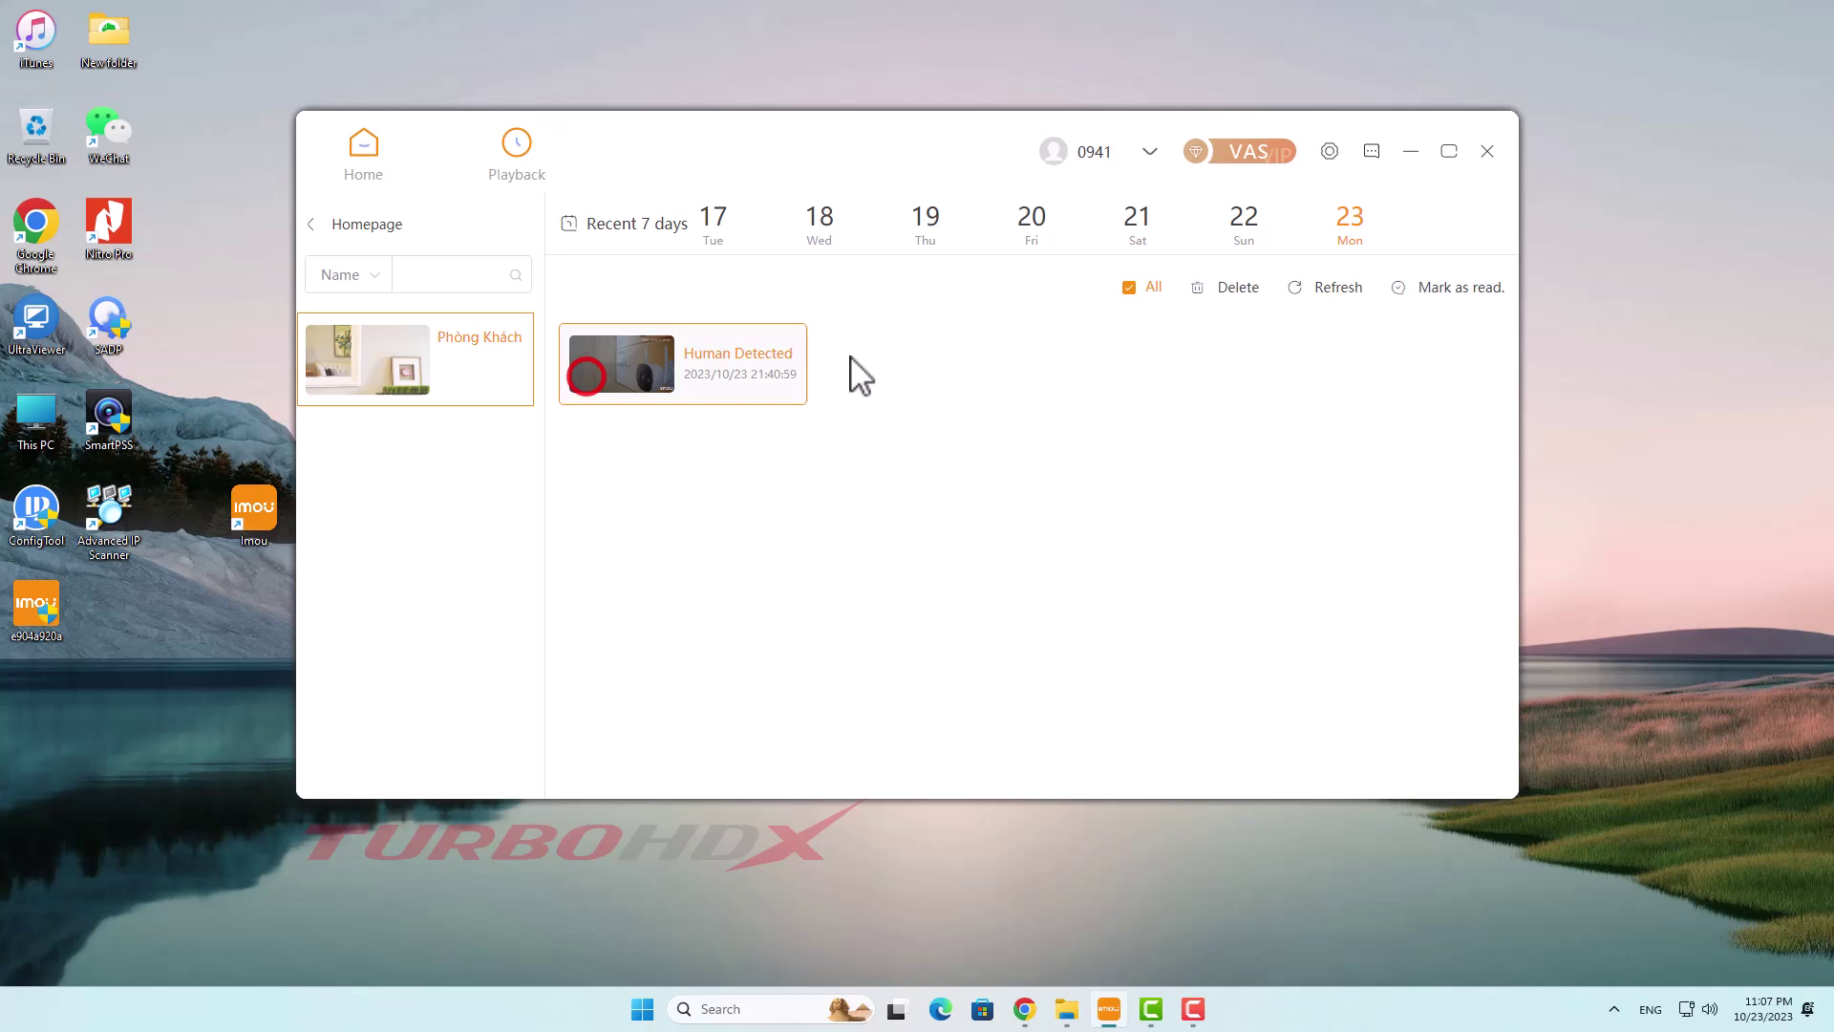
pyautogui.click(737, 403)
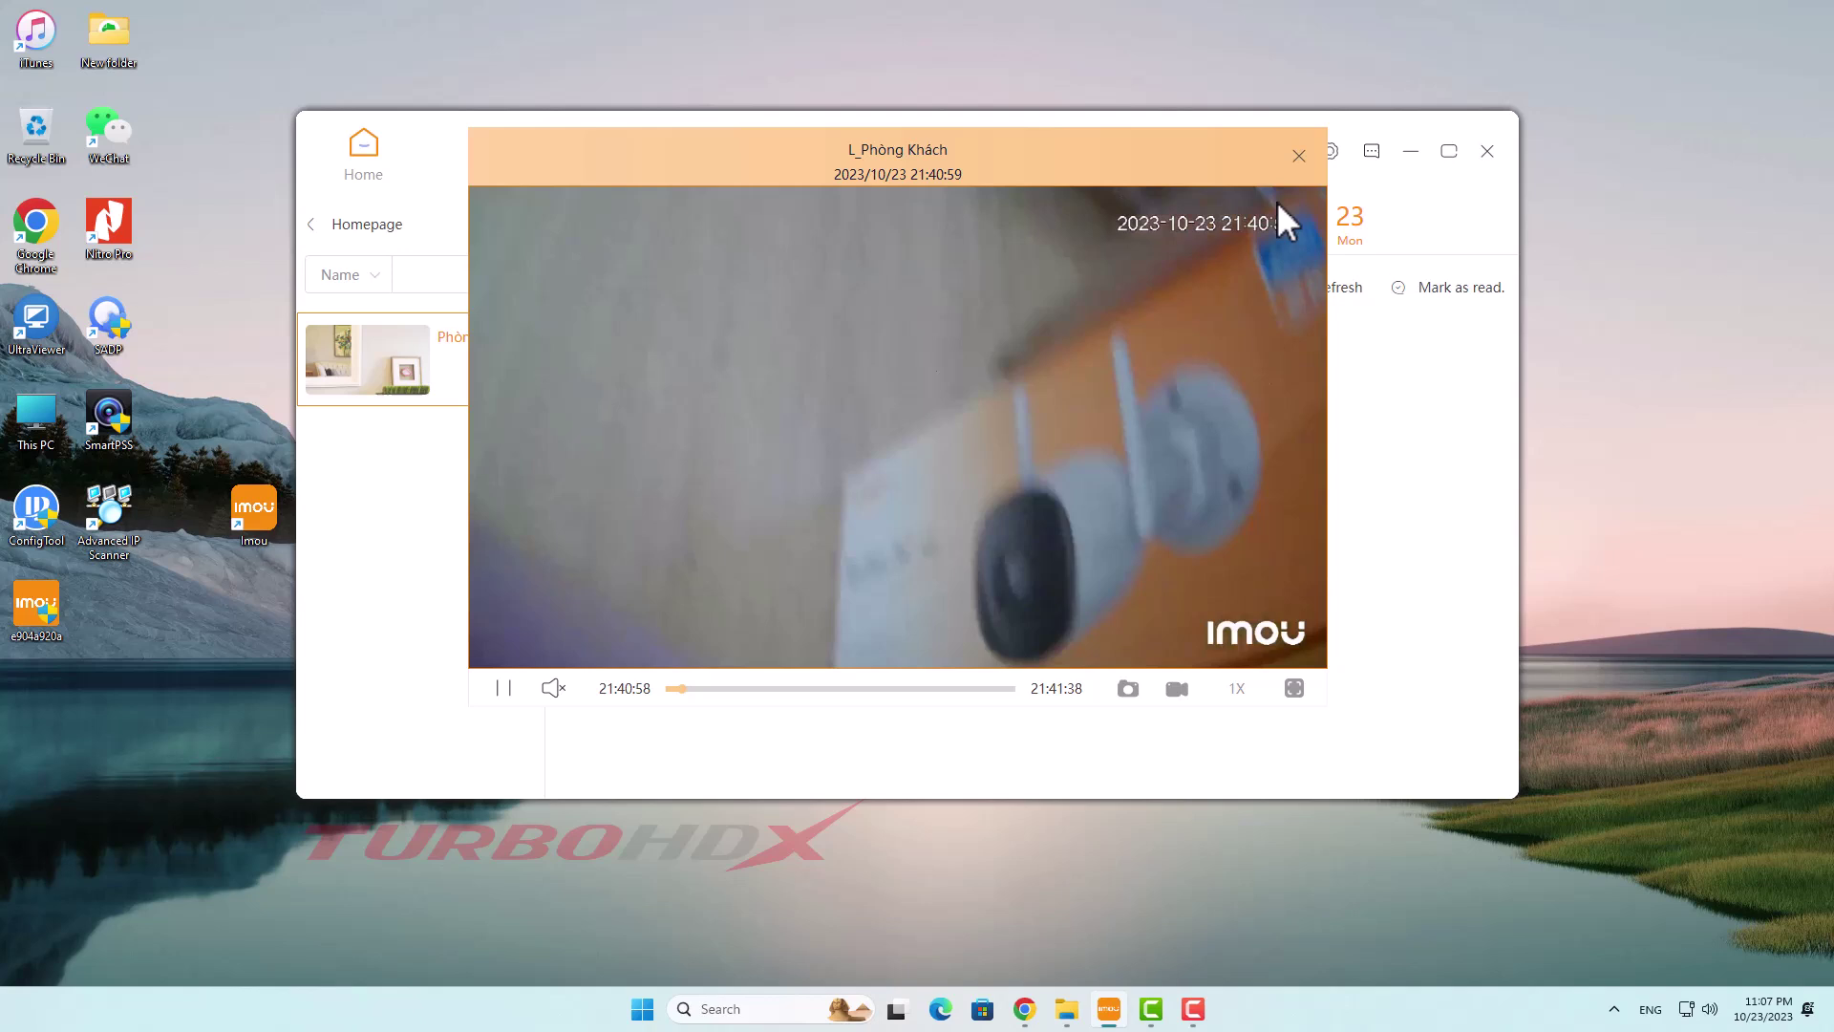
pyautogui.click(1299, 158)
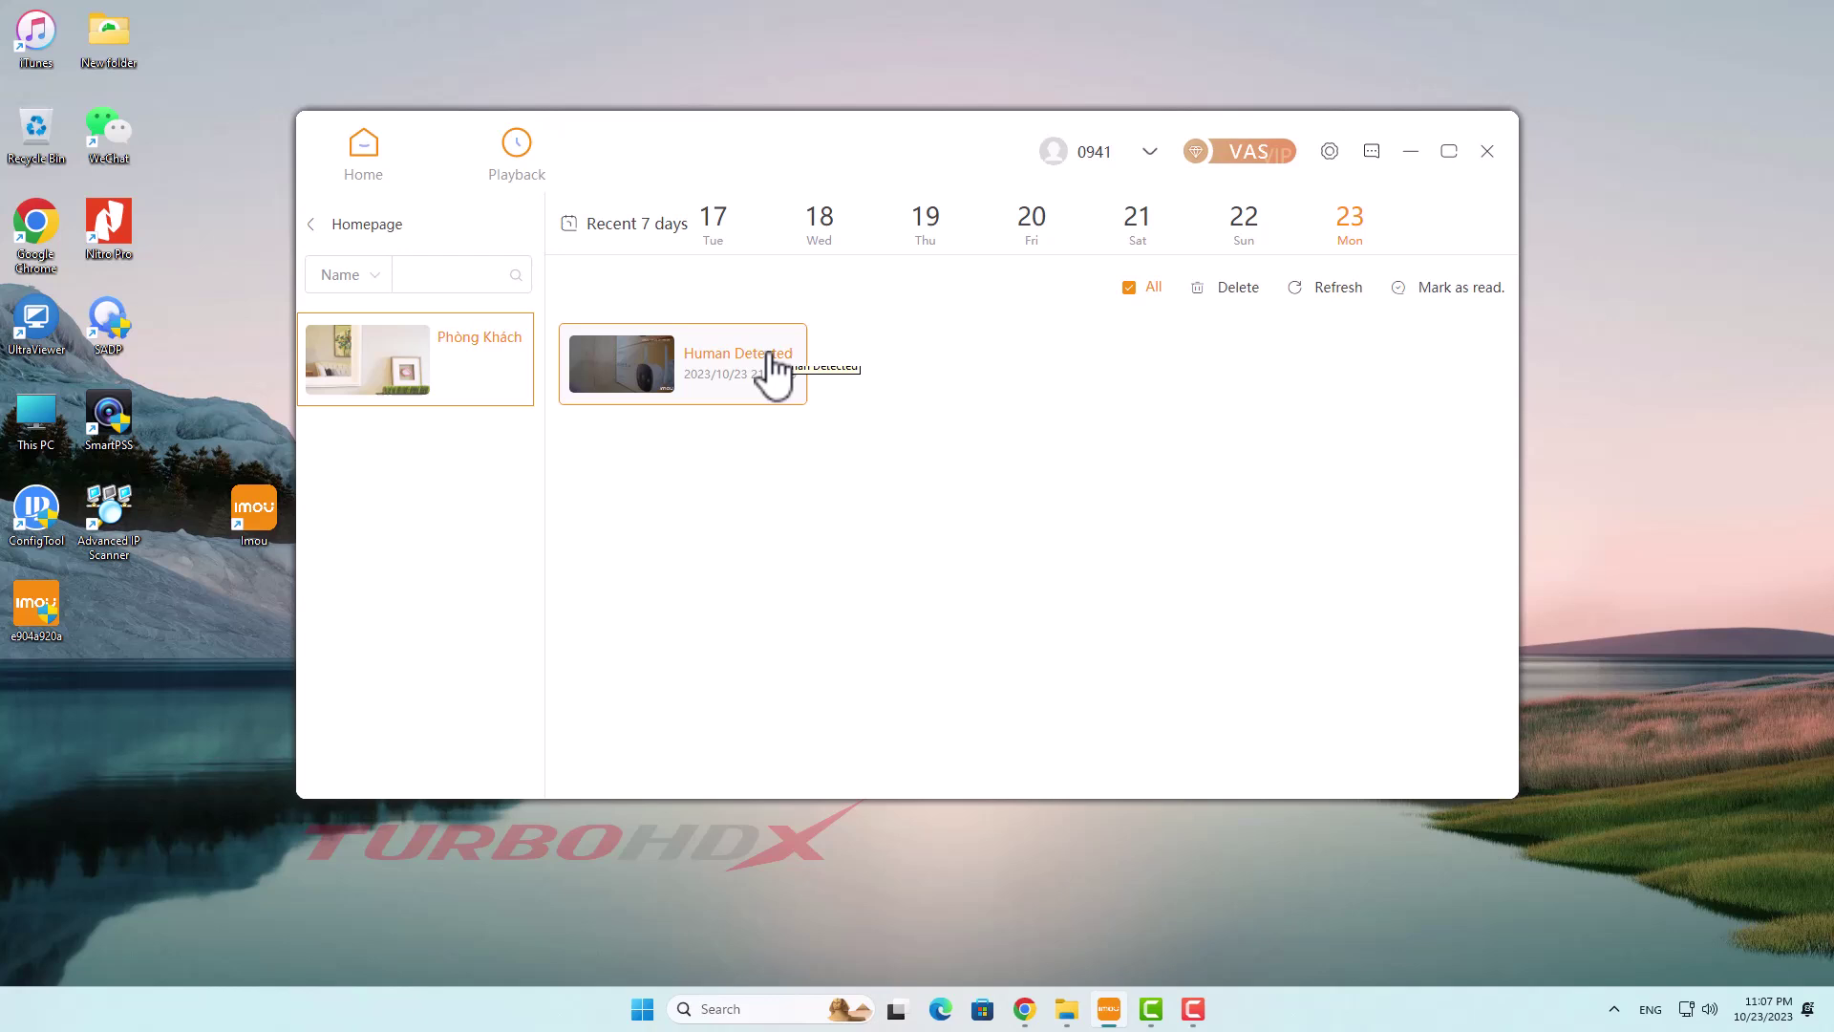
# Step: Show messages for Sunday the 22nd, which lists no messages
pyautogui.click(1235, 241)
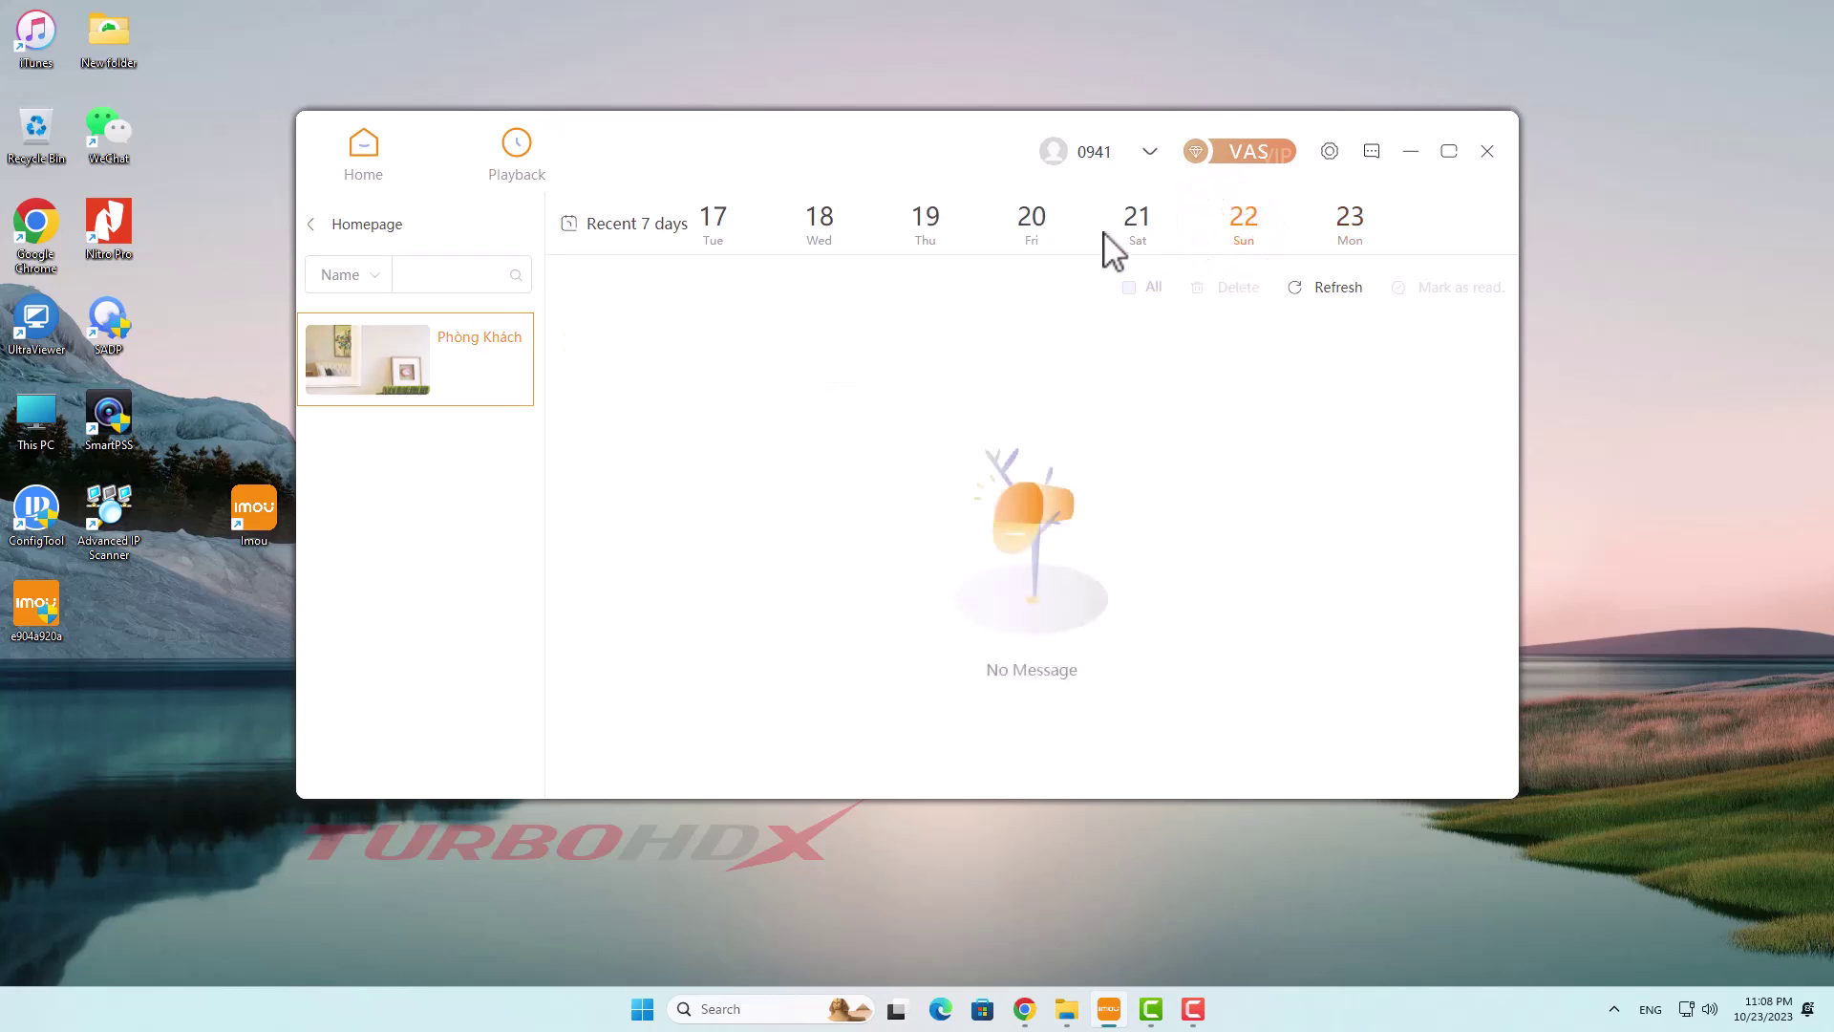